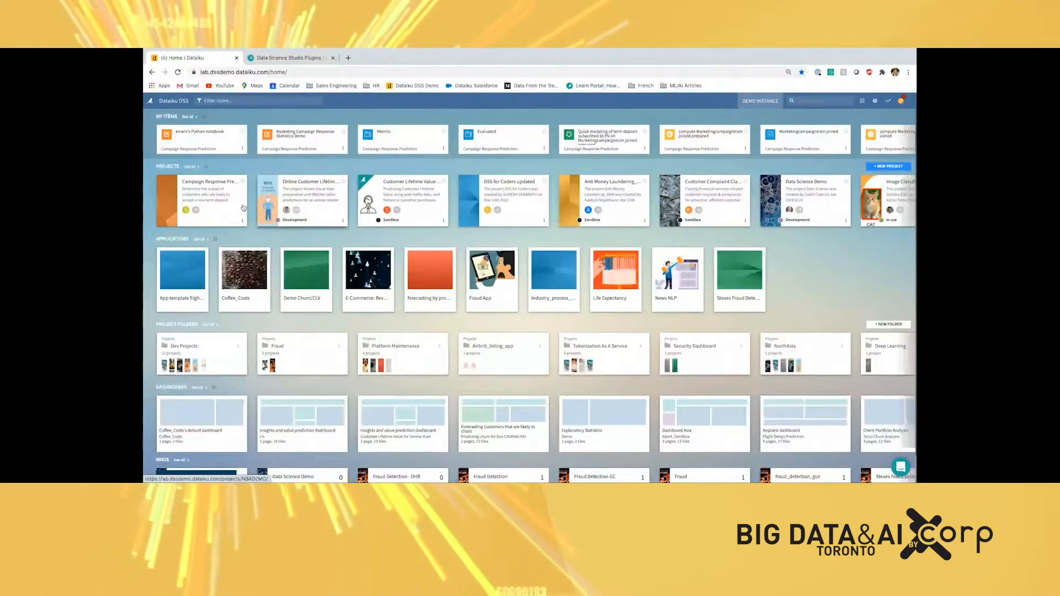
- View the Getting Started resources on the home page and the options for creating a new project
scroll(202, 426, "down", 1)
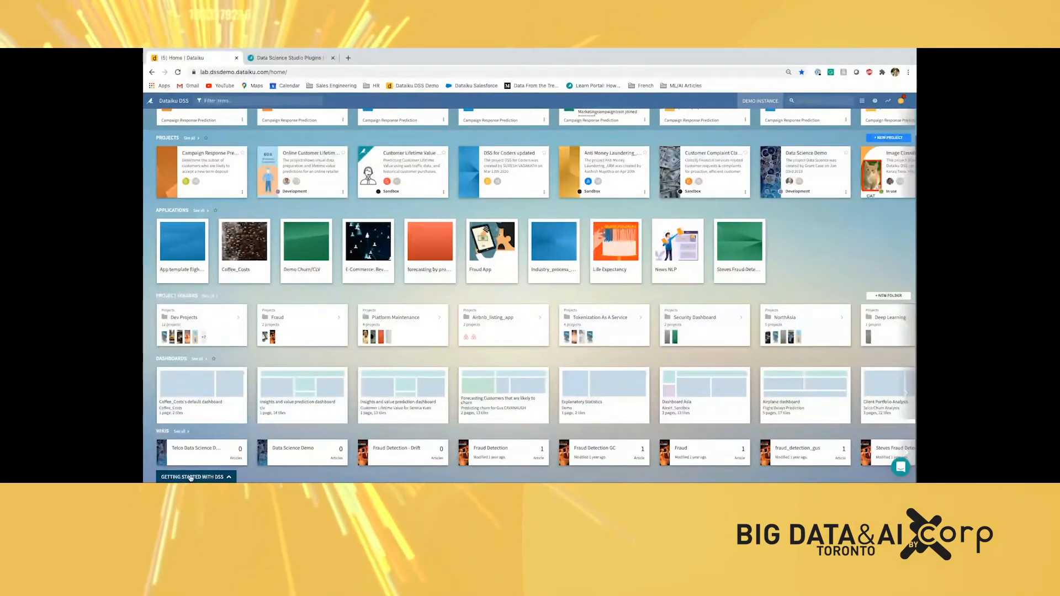
left_click(190, 477)
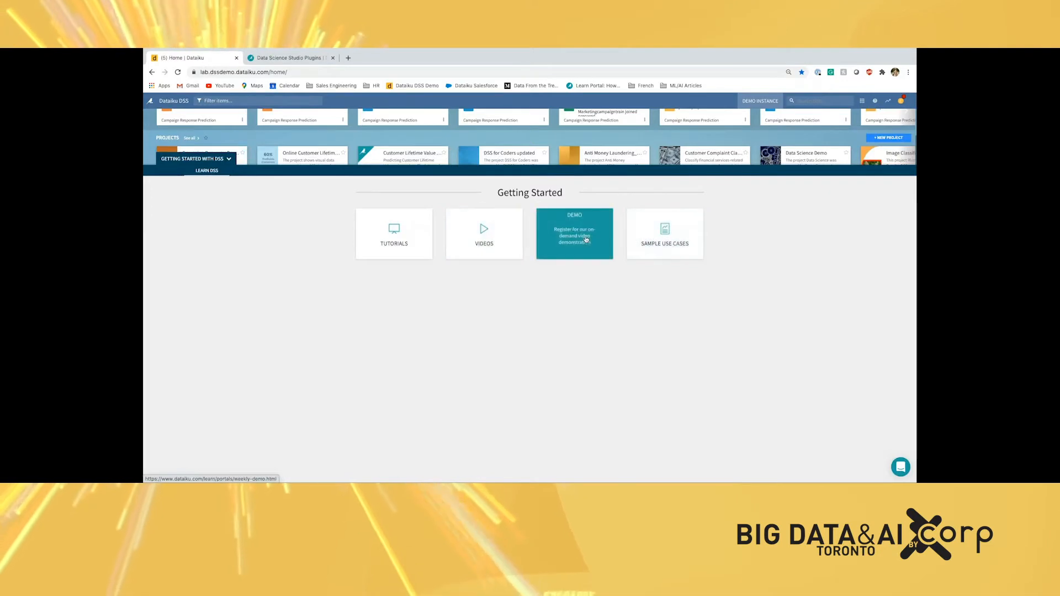
left_click(205, 160)
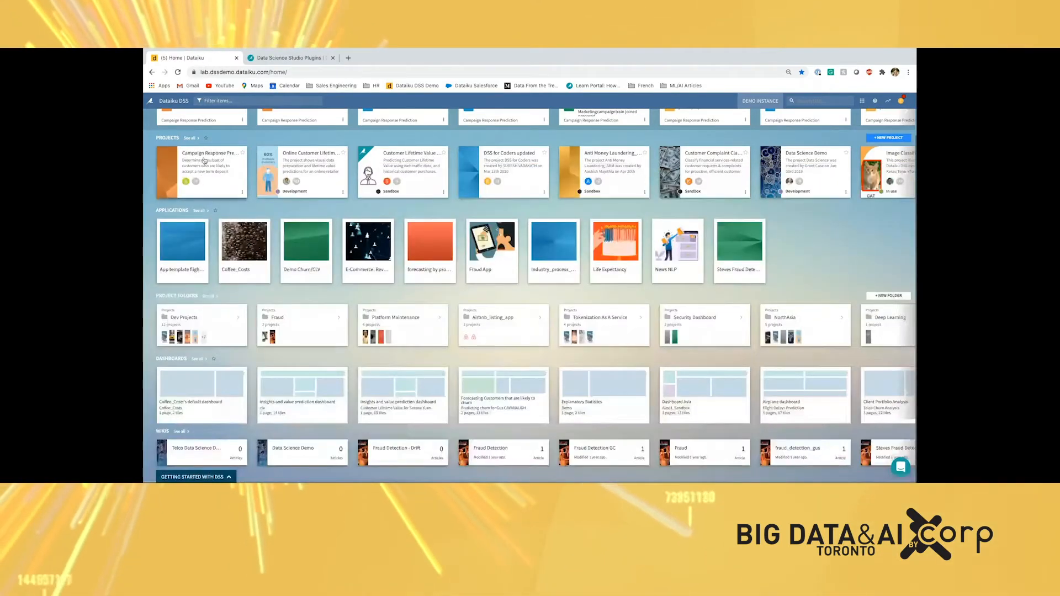
left_click(882, 139)
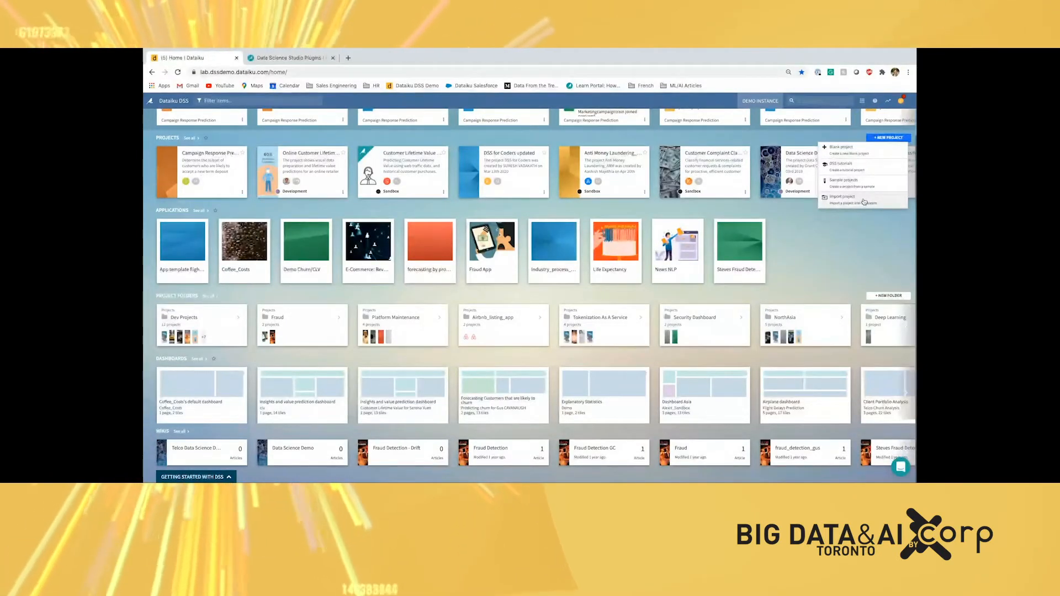
left_click(796, 140)
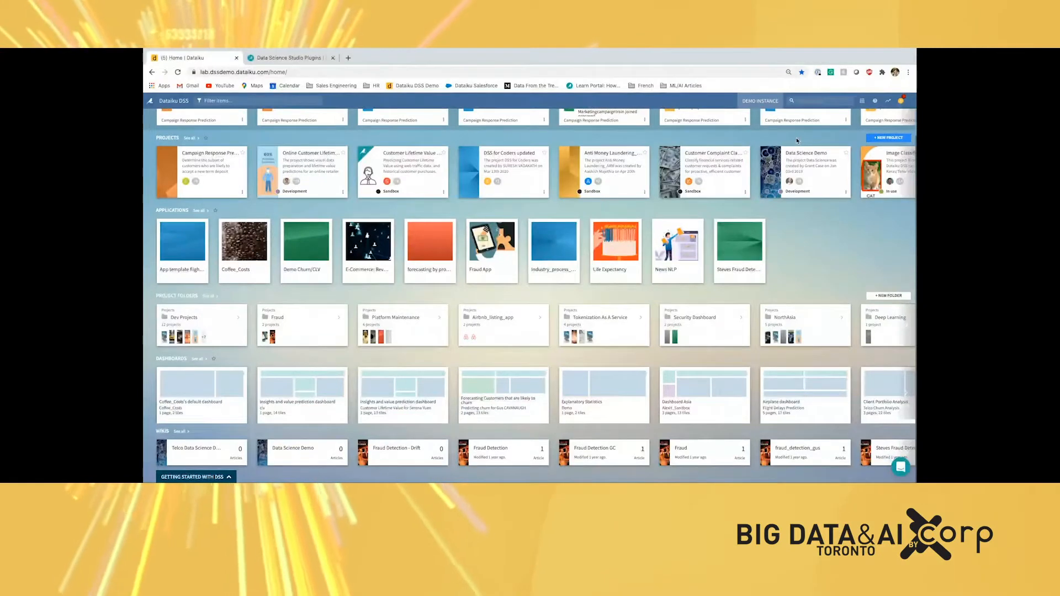
- Search the catalog for "customers" and view the details of the Customers dataset from the Insurance Fraud Detection project
left_click(862, 102)
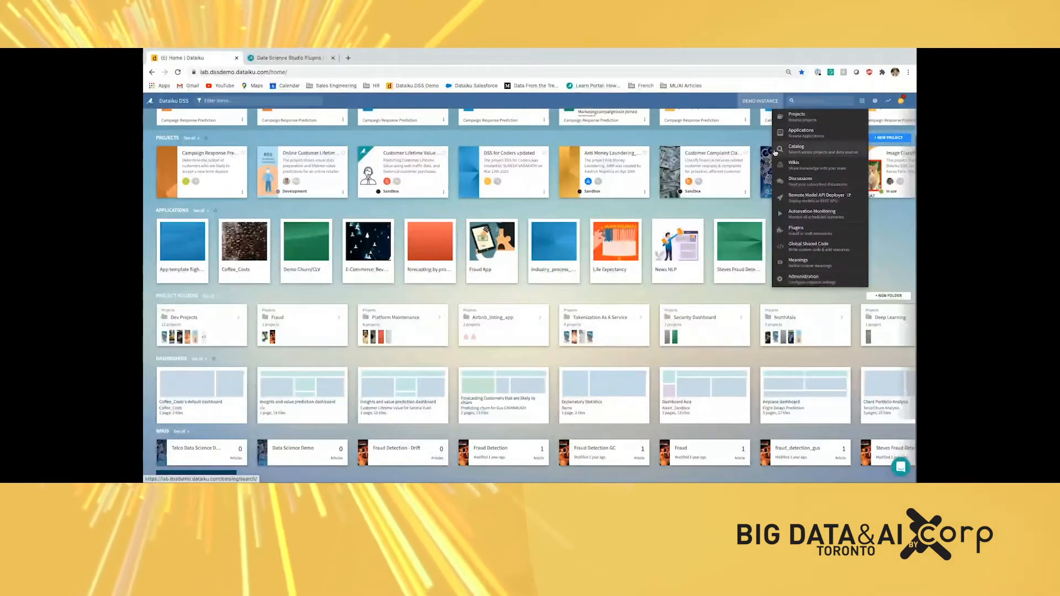
left_click(825, 152)
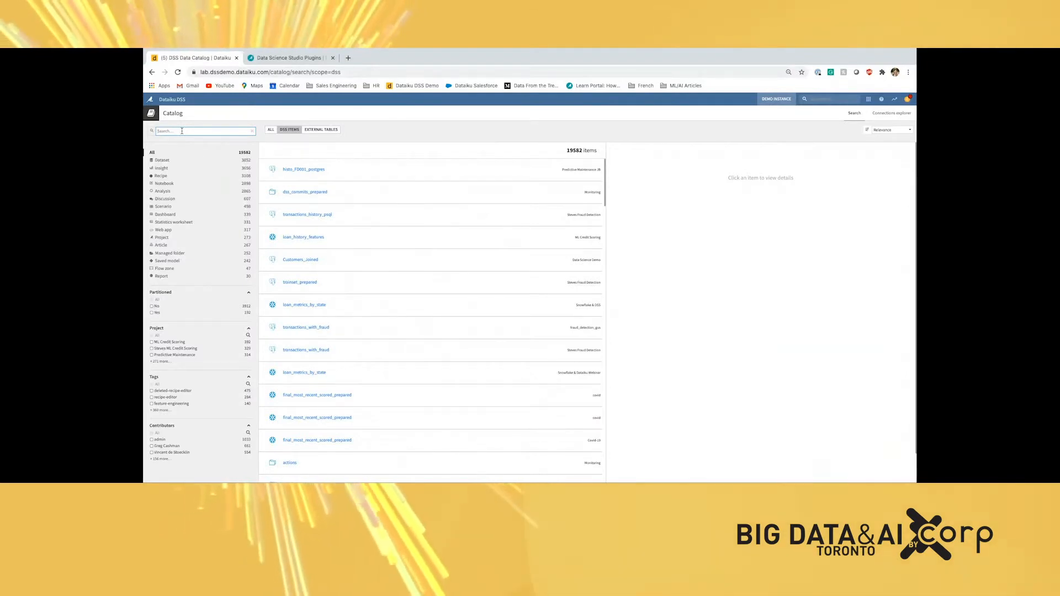
type("cus")
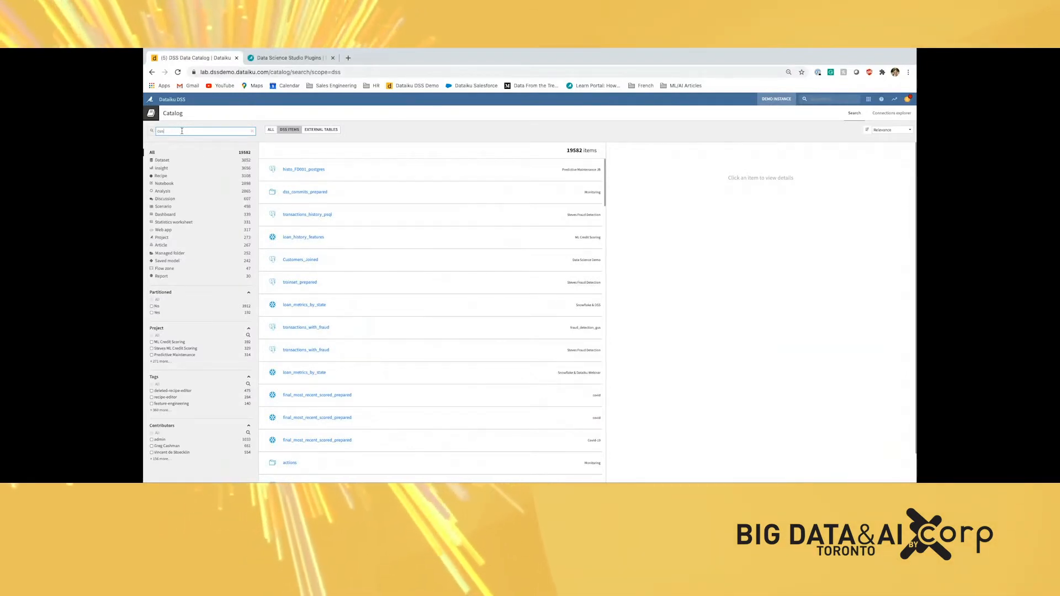
type("tomers")
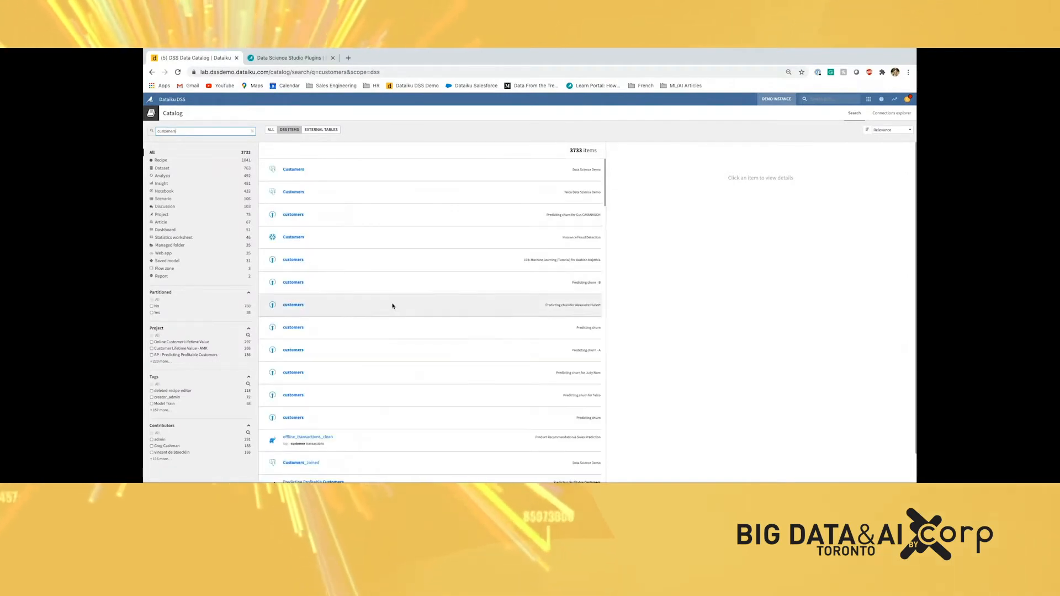
scroll(394, 305, "down", 5)
scroll(394, 304, "up", 5)
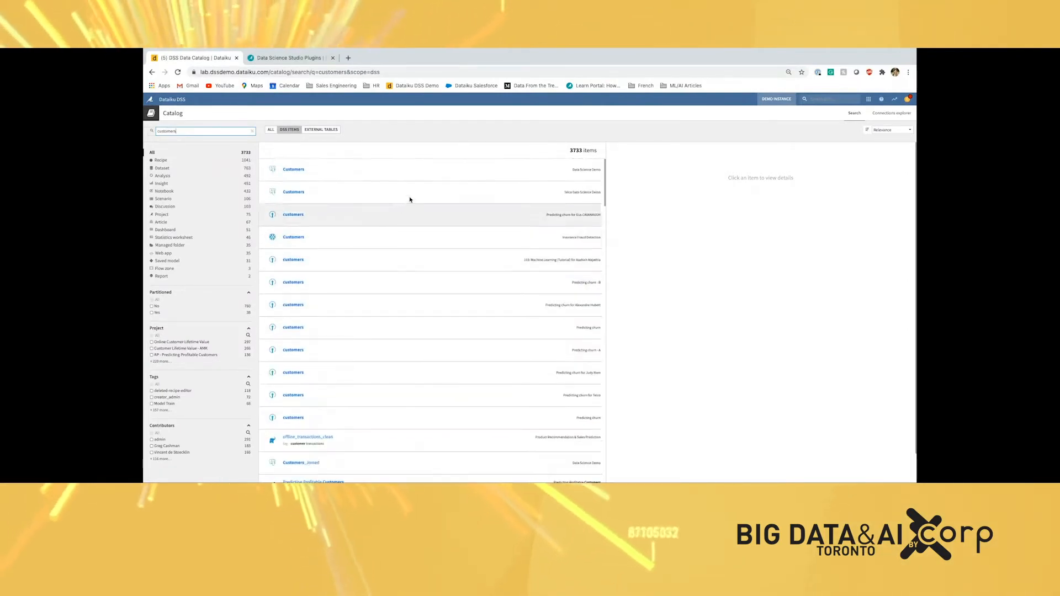
left_click(399, 238)
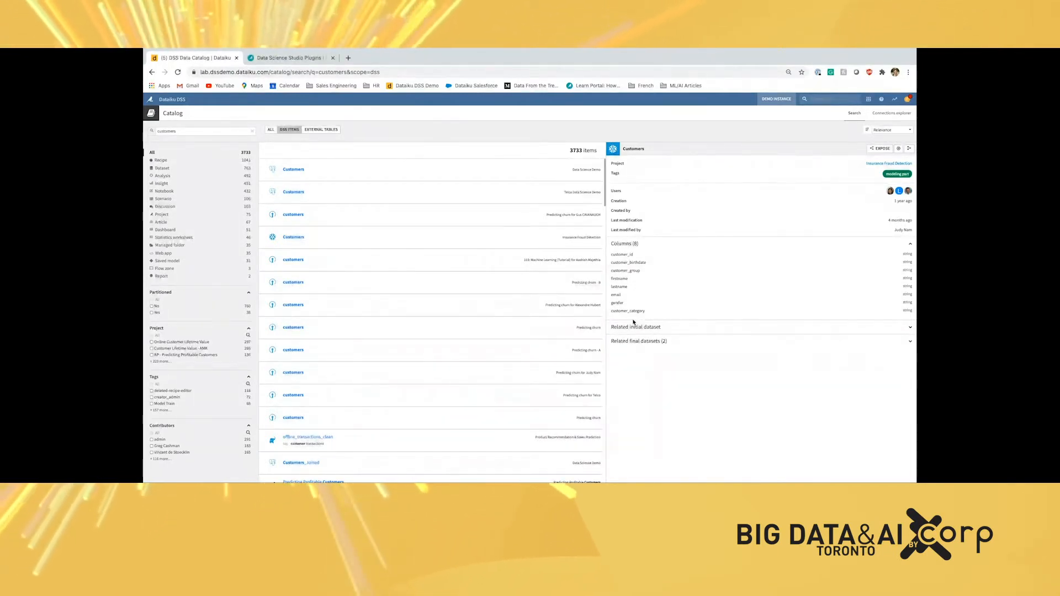
- Switch to the Data Science Studio Plugins web page, add Language to the plugin type filter and browse the matching plugins
left_click(868, 100)
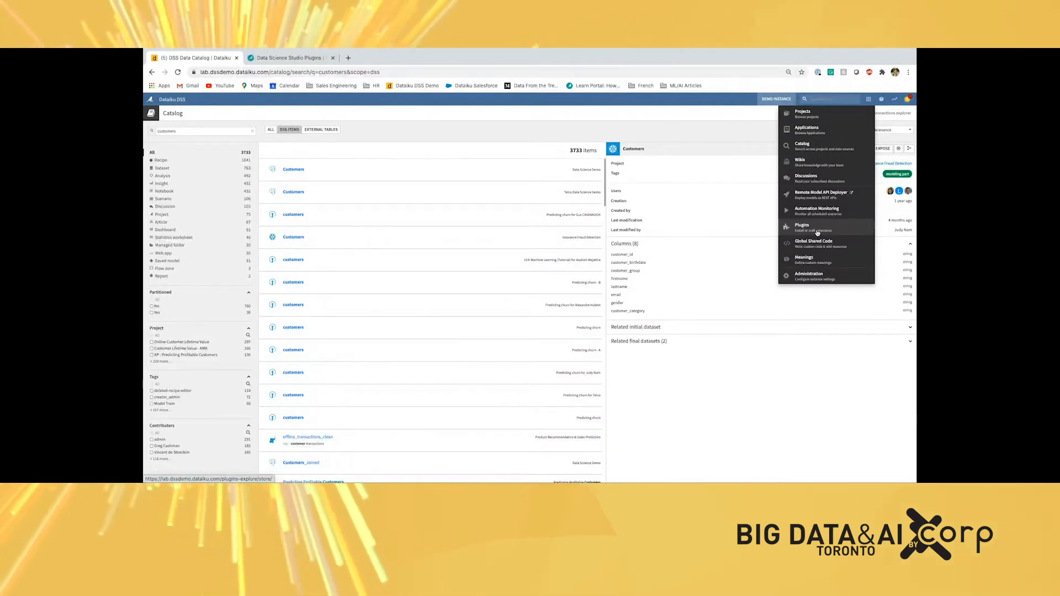
left_click(287, 58)
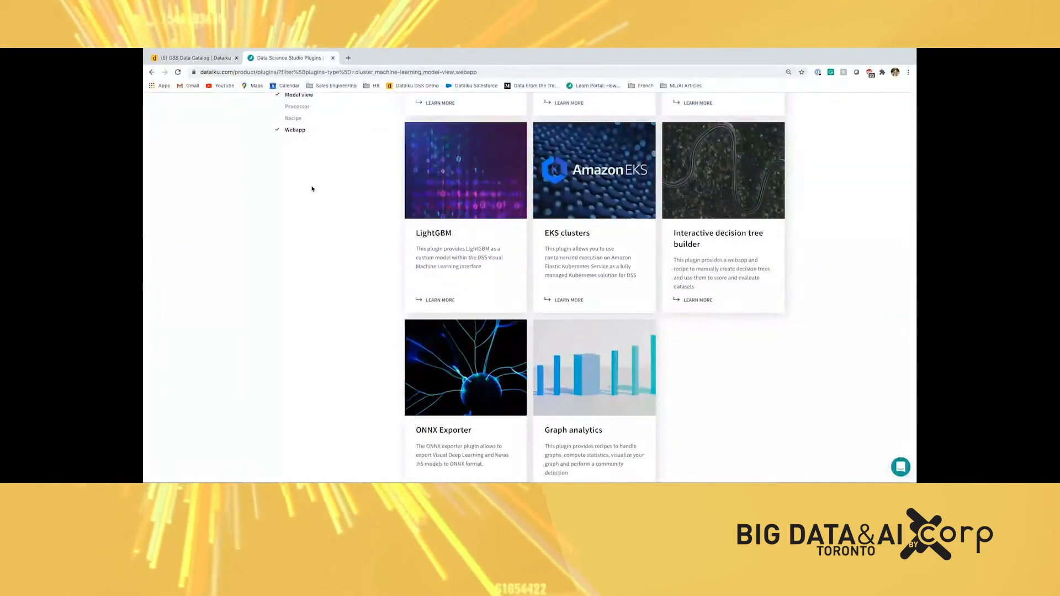
scroll(310, 189, "up", 2)
scroll(311, 190, "up", 2)
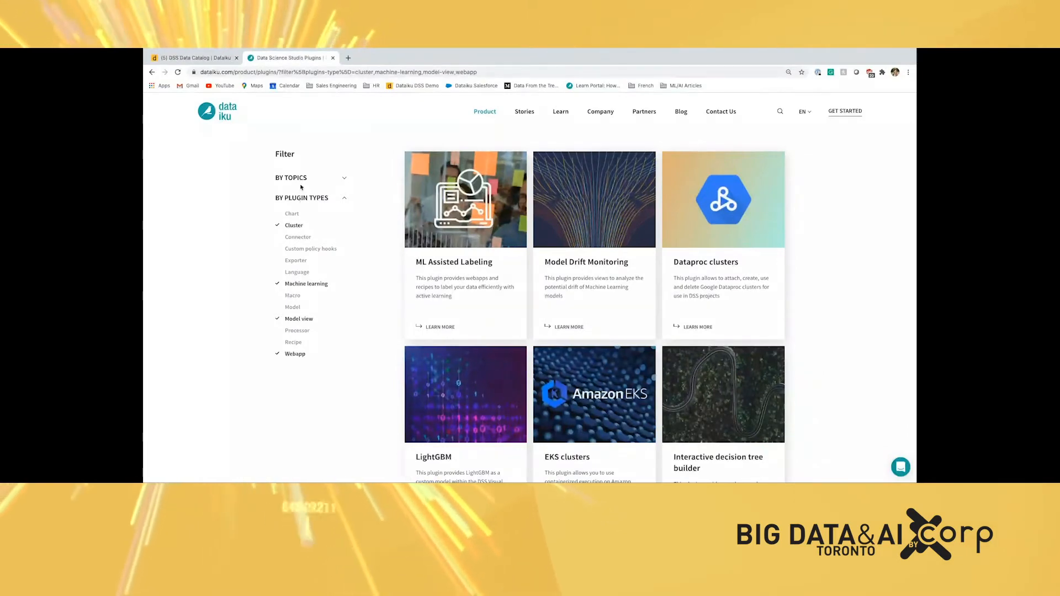
left_click(299, 273)
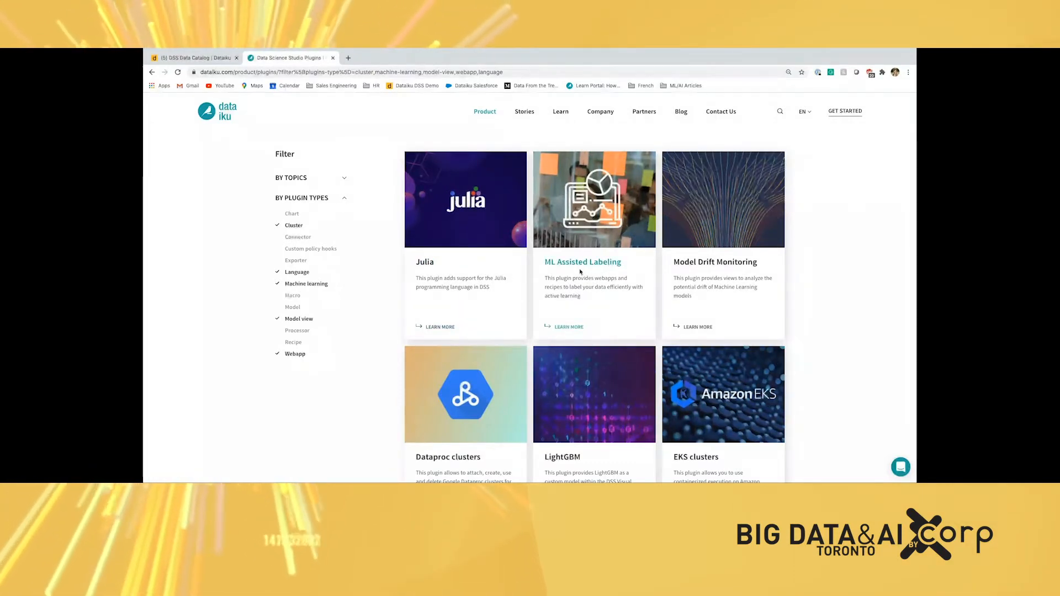
scroll(580, 271, "down", 3)
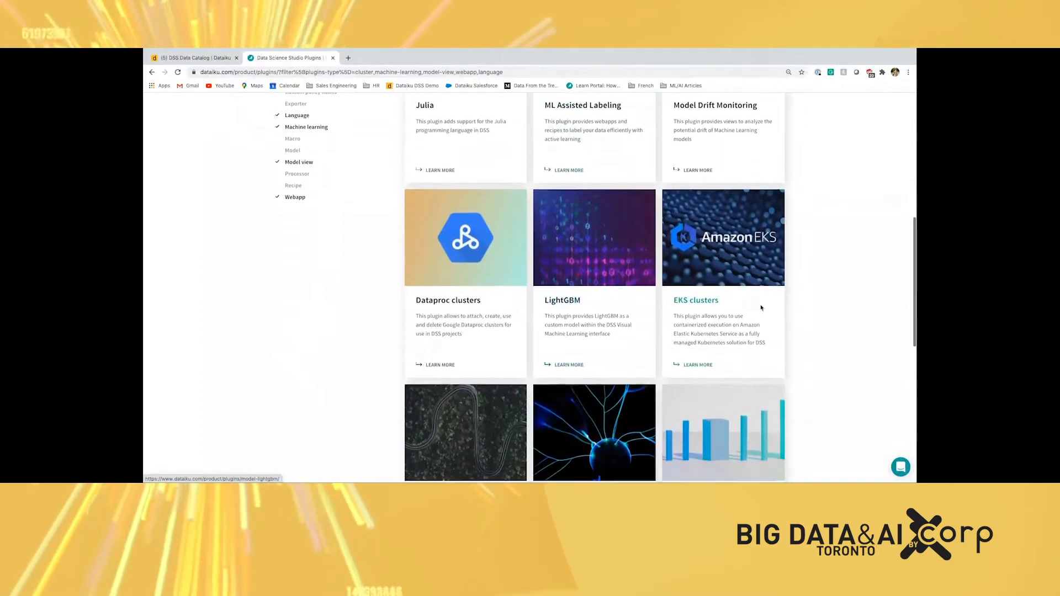
- Filter the plugins by the topics Amazon, API, Audio and Azure
scroll(356, 259, "up", 2)
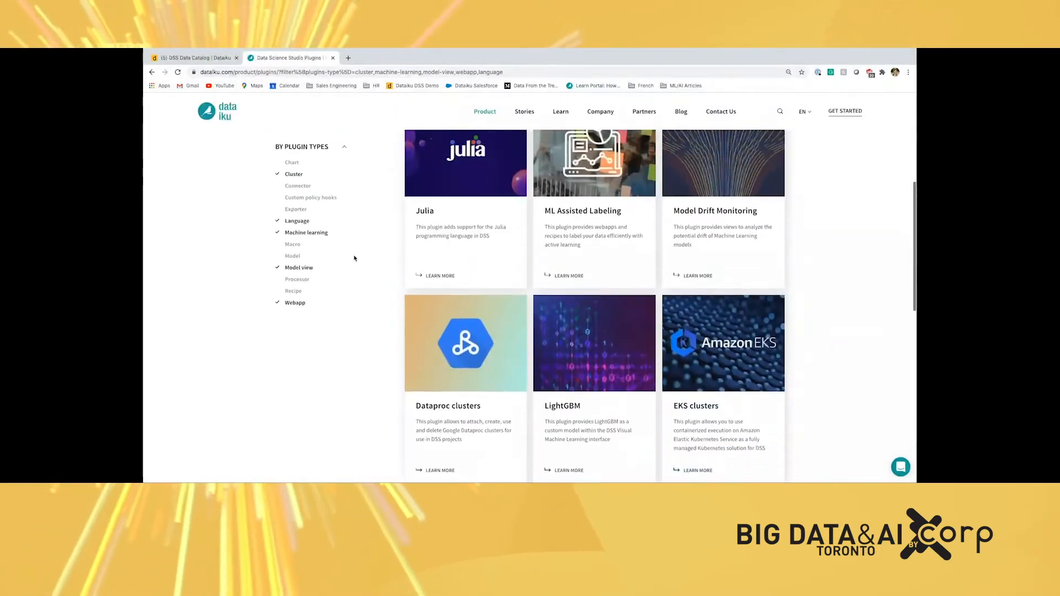
scroll(354, 259, "up", 2)
left_click(295, 203)
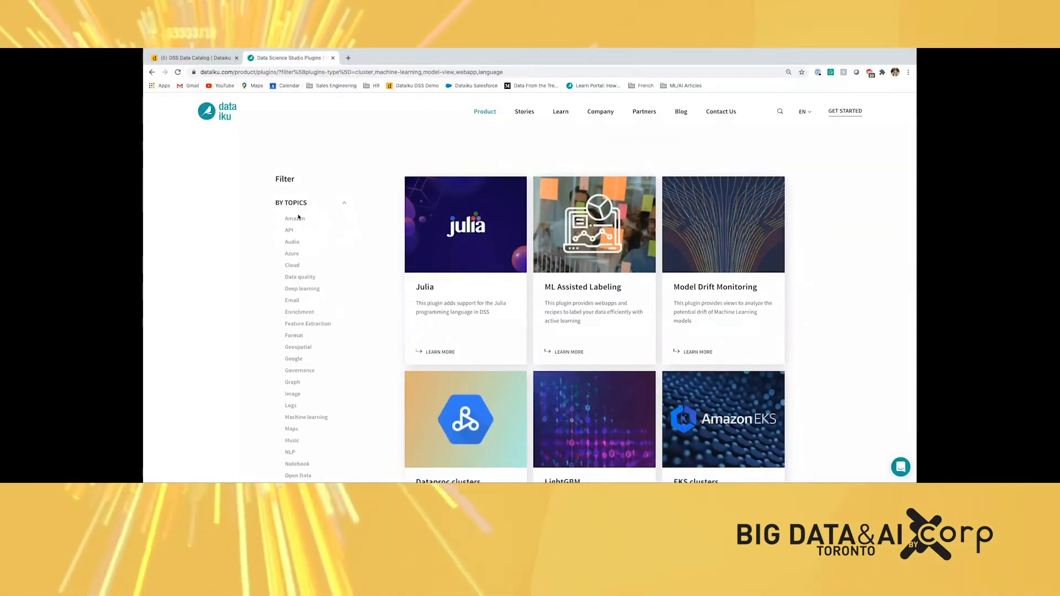
left_click(295, 218)
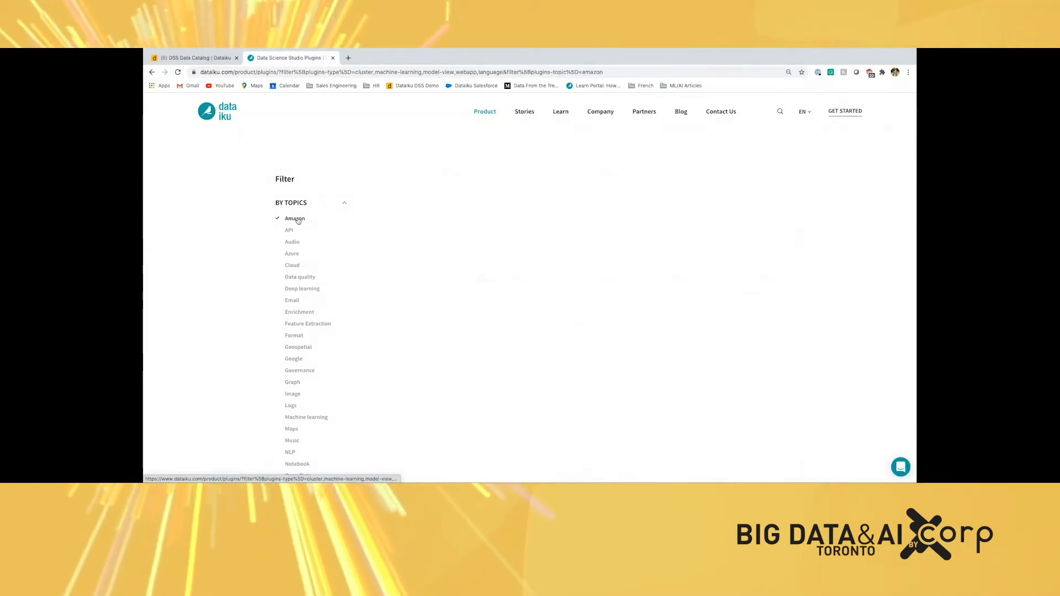
left_click(290, 230)
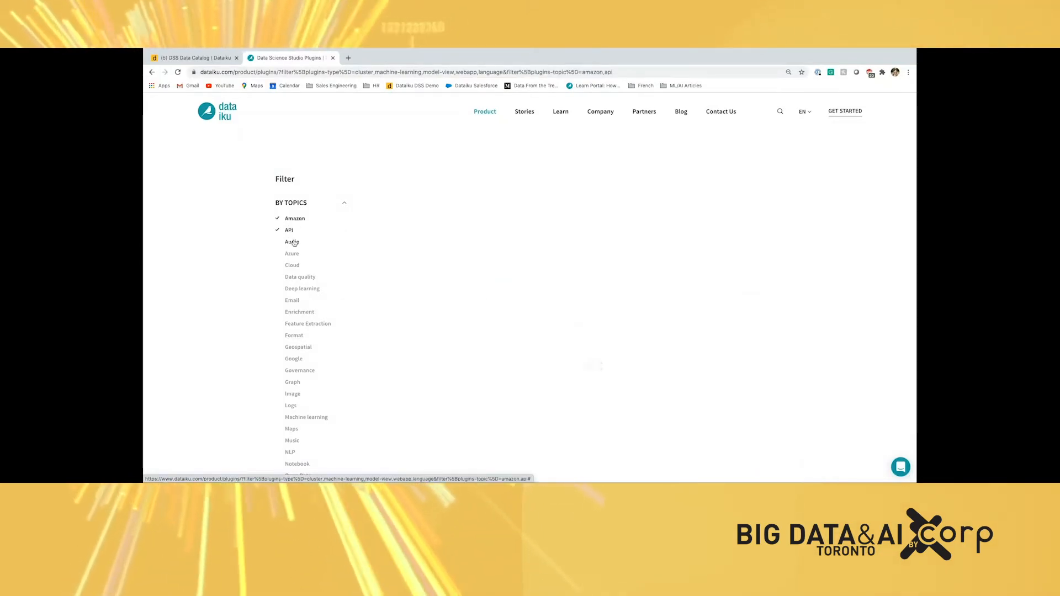
left_click(291, 242)
left_click(292, 254)
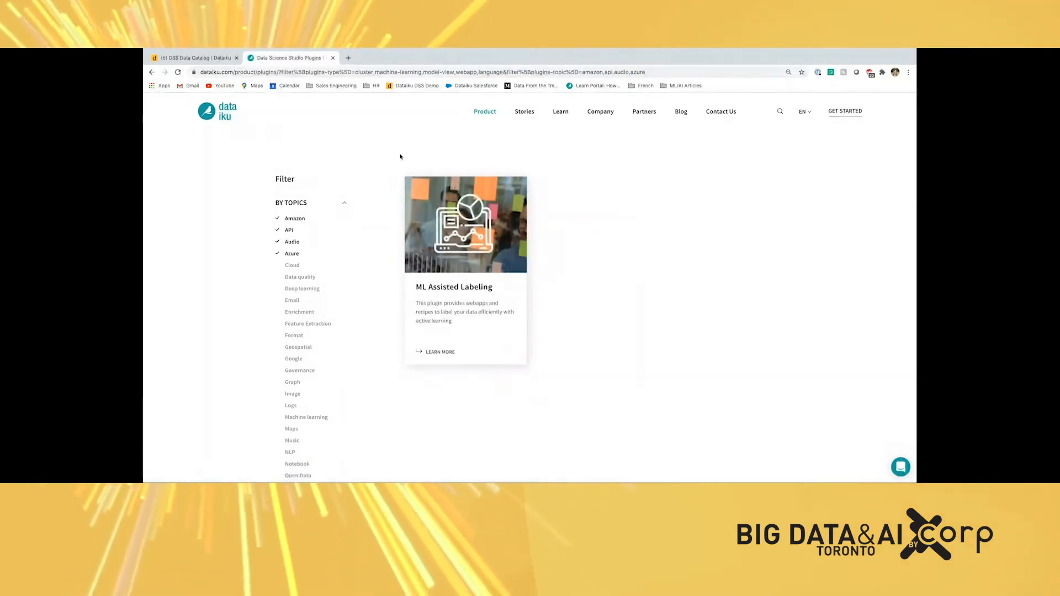
- Return to Dataiku DSS and open a blank new Snowflake connection form from the administration's connection settings
left_click(207, 61)
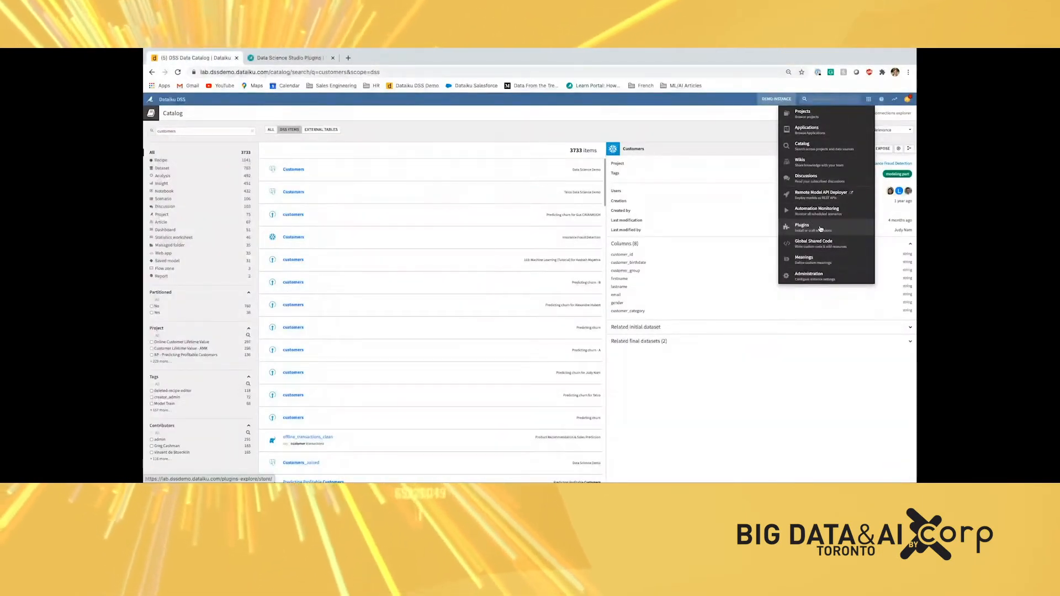
left_click(809, 273)
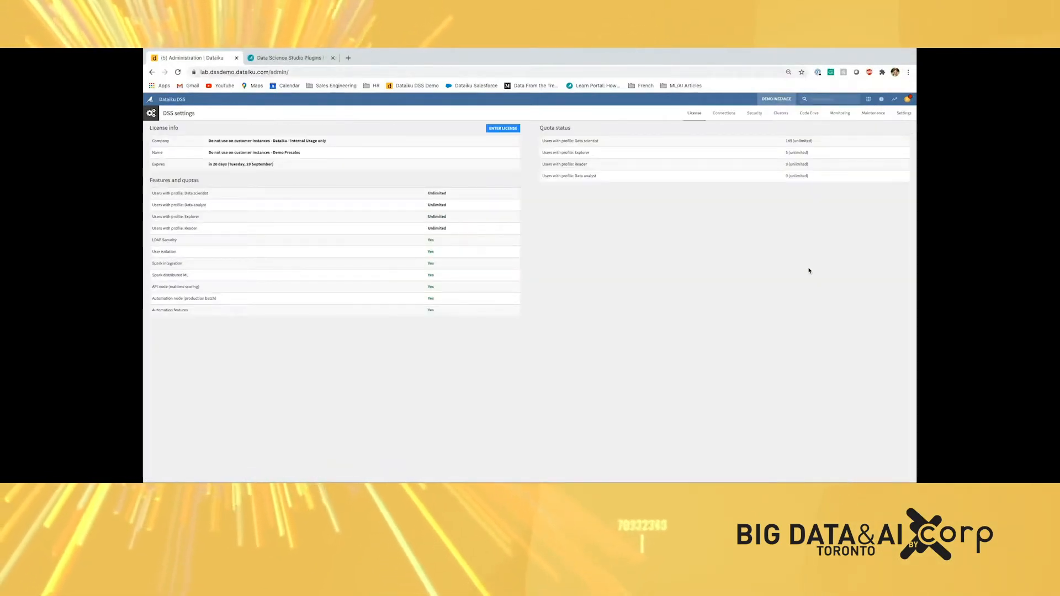
left_click(723, 115)
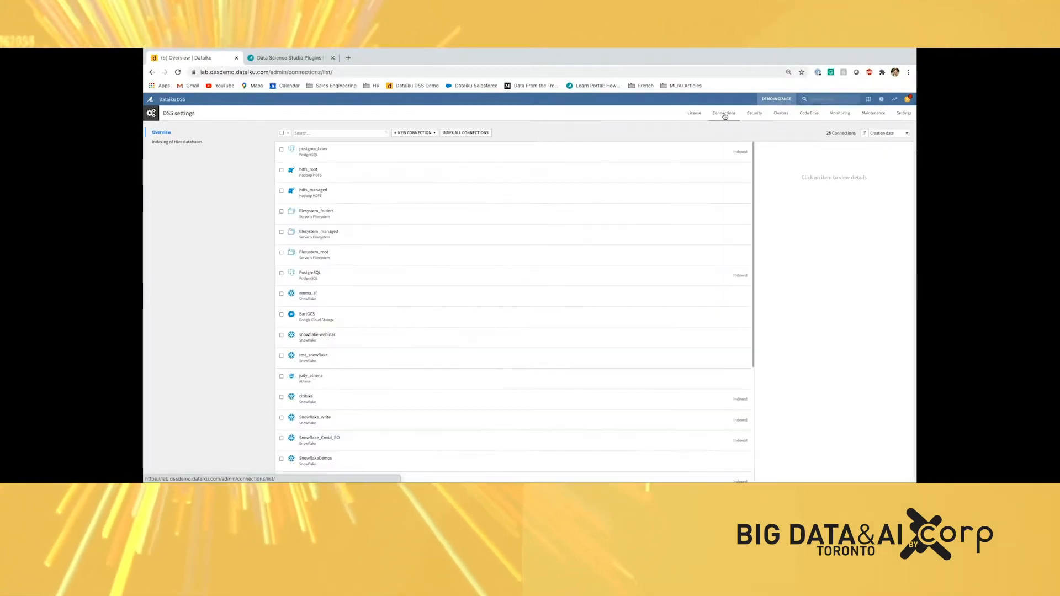
left_click(421, 133)
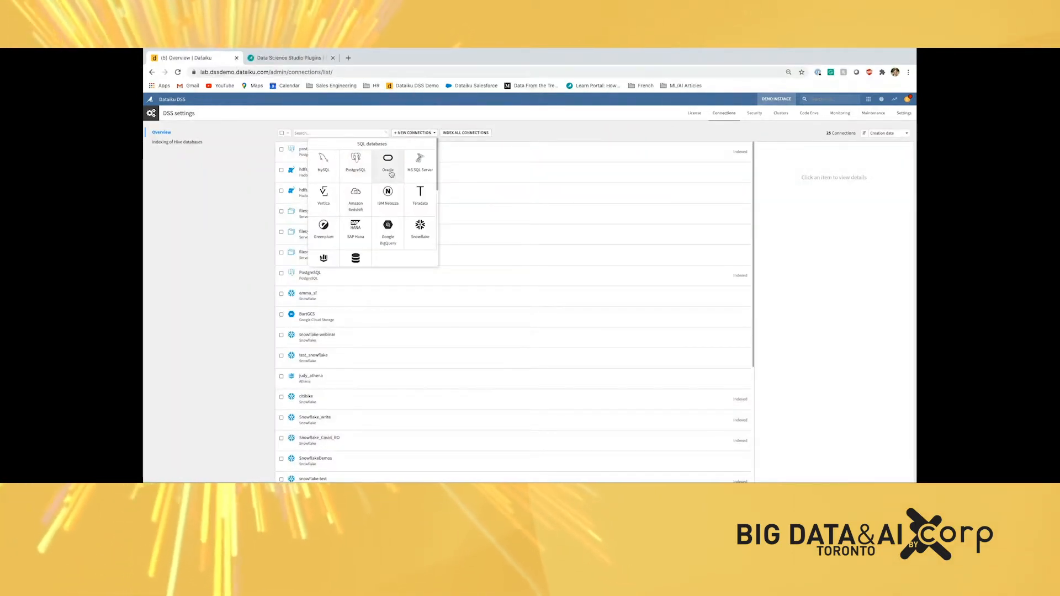
left_click(420, 228)
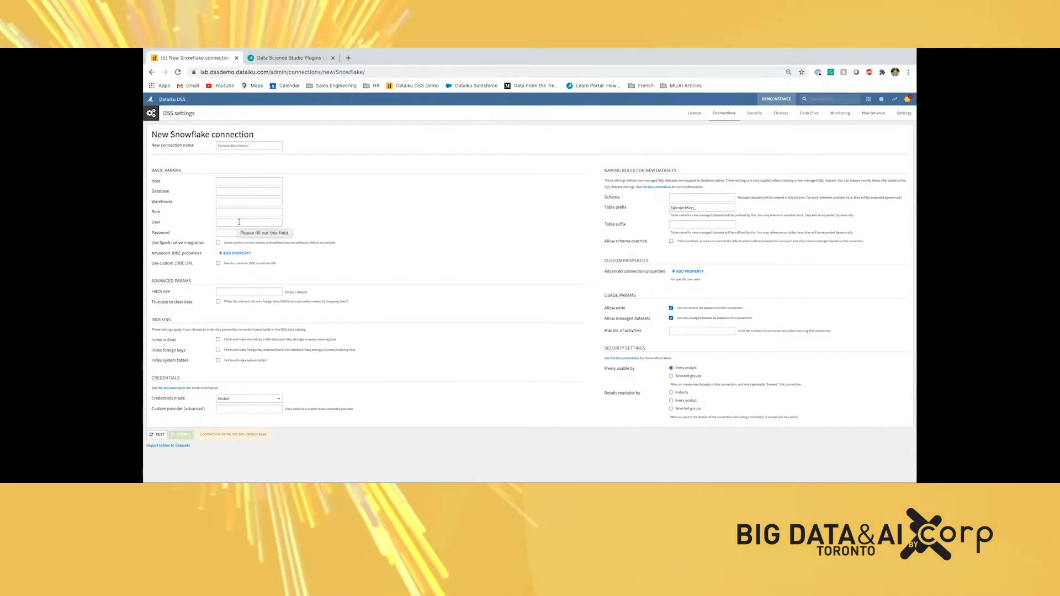
- Go back to the connections list and review the database types offered for a new connection
left_click(732, 114)
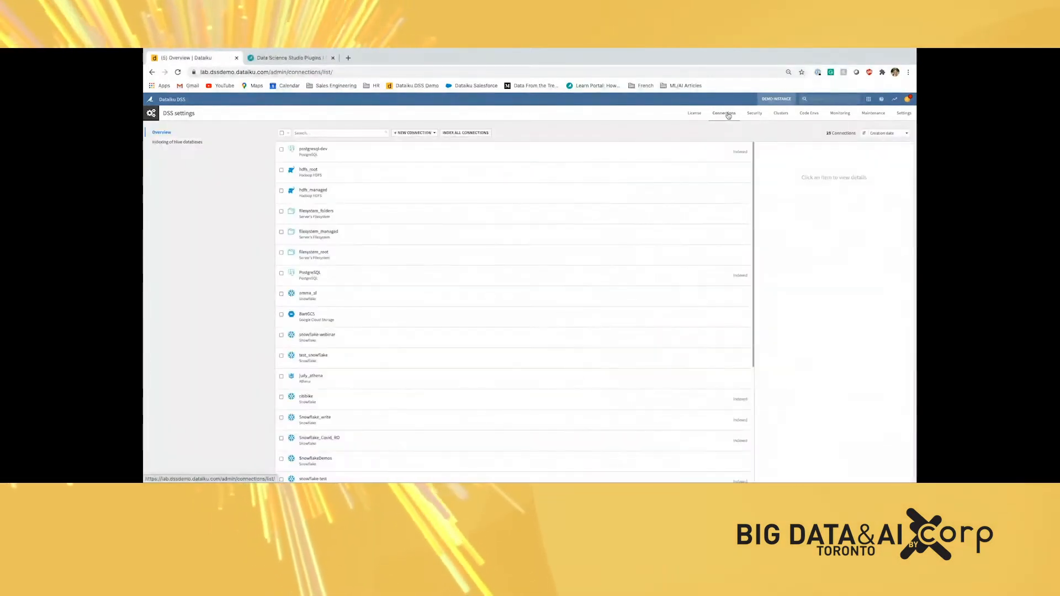
left_click(408, 133)
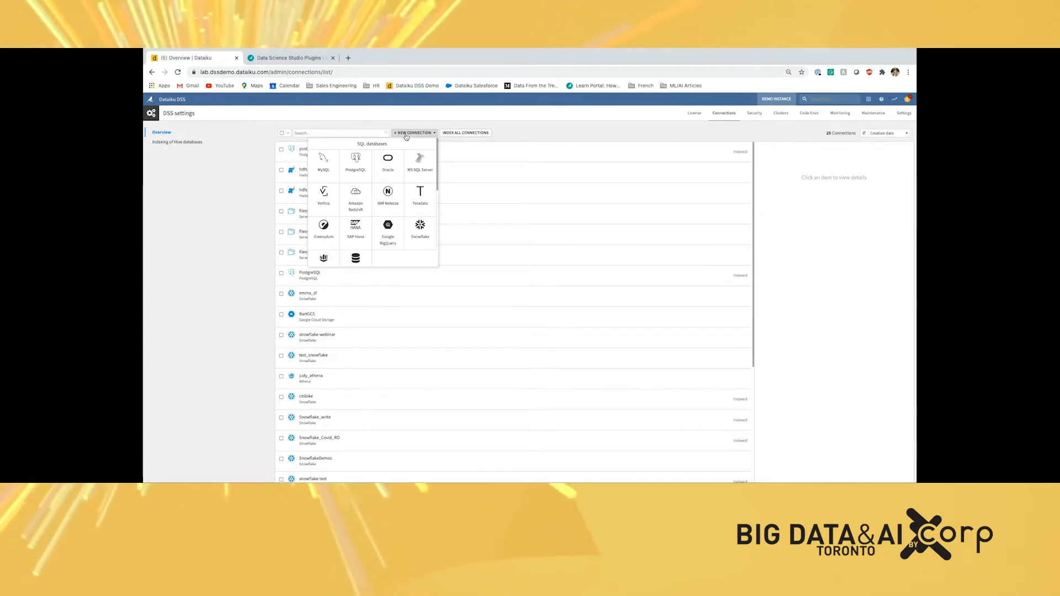
left_click(532, 131)
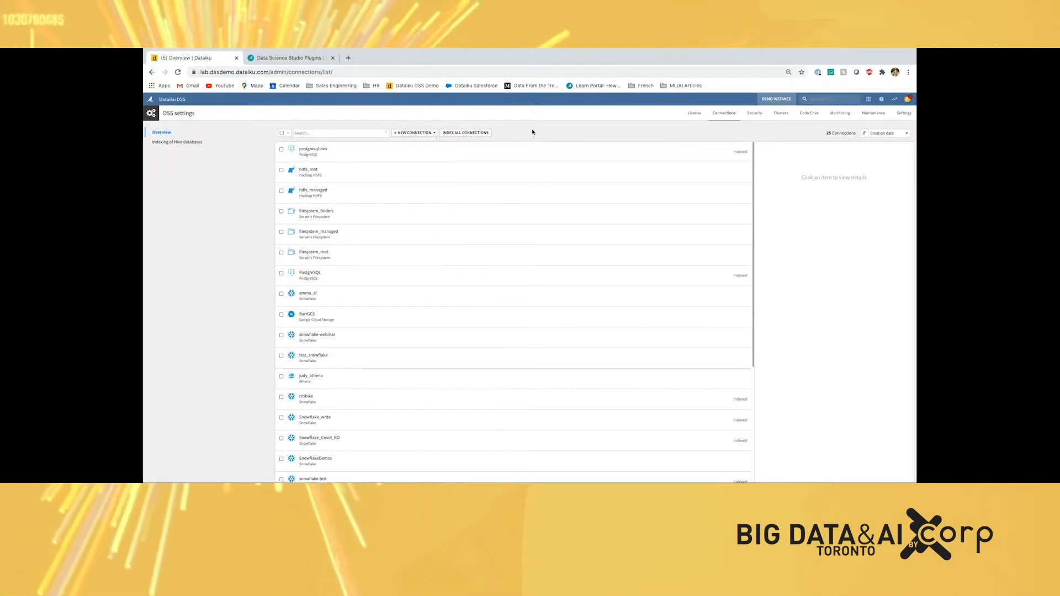
- Show the packages to install for the ARM_Python36 code environment
left_click(810, 115)
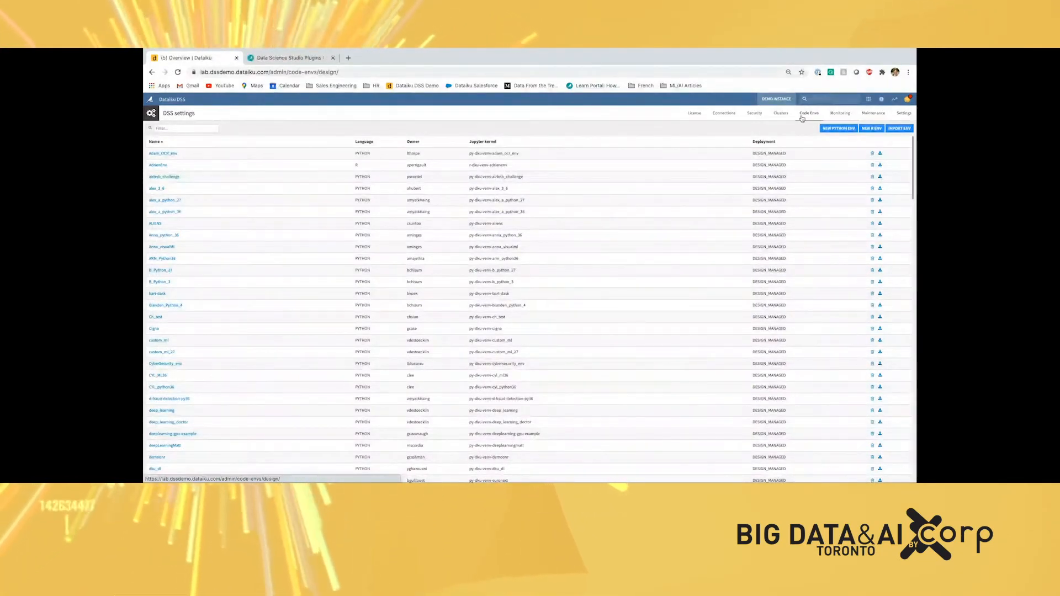
left_click(162, 259)
left_click(178, 152)
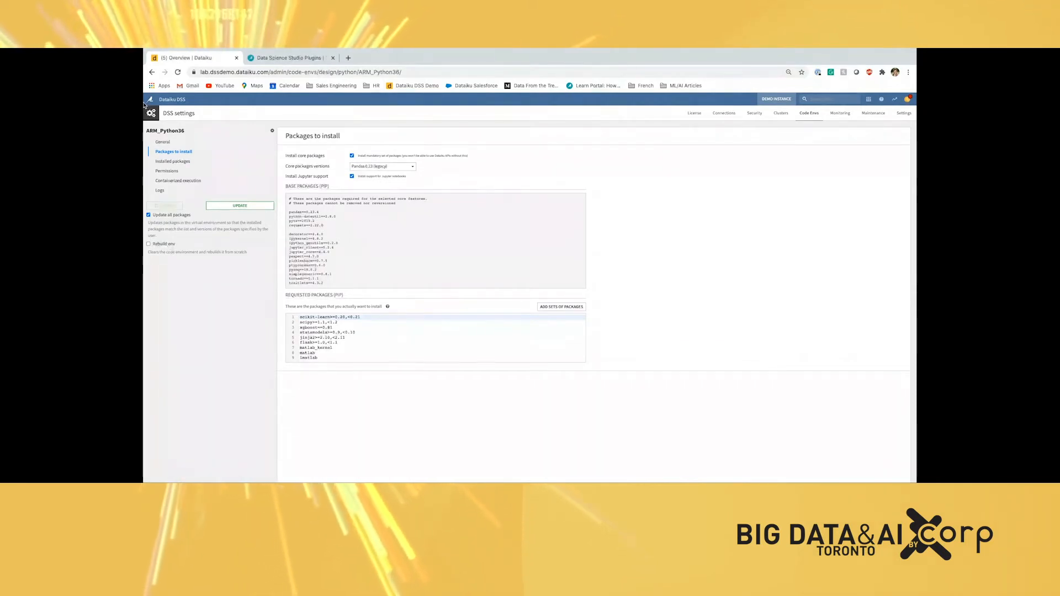
- Open the Campaign Response Prediction project from the home page and read its summary and model description
left_click(151, 101)
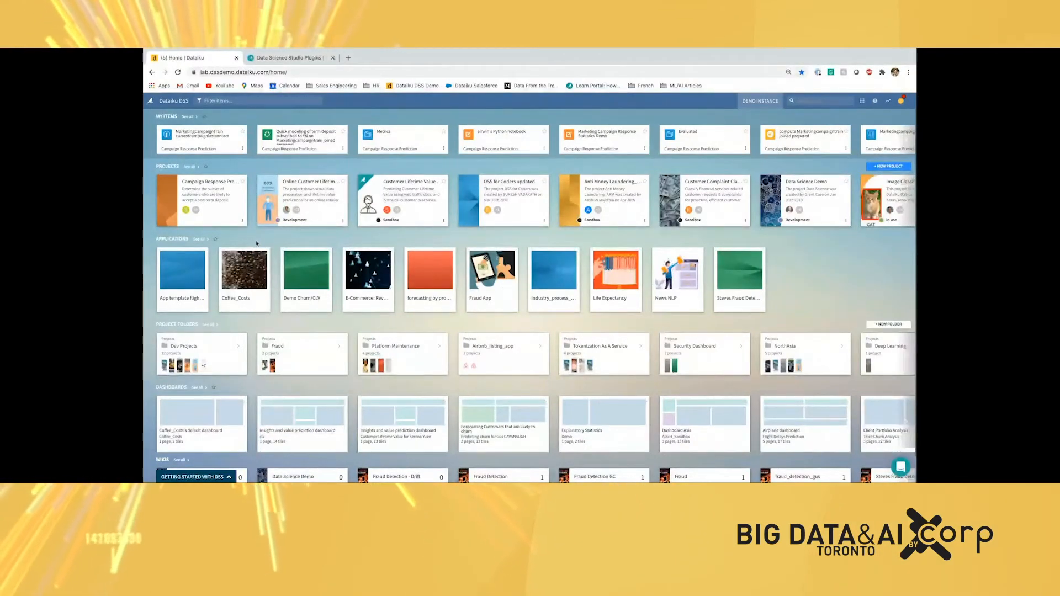
left_click(204, 181)
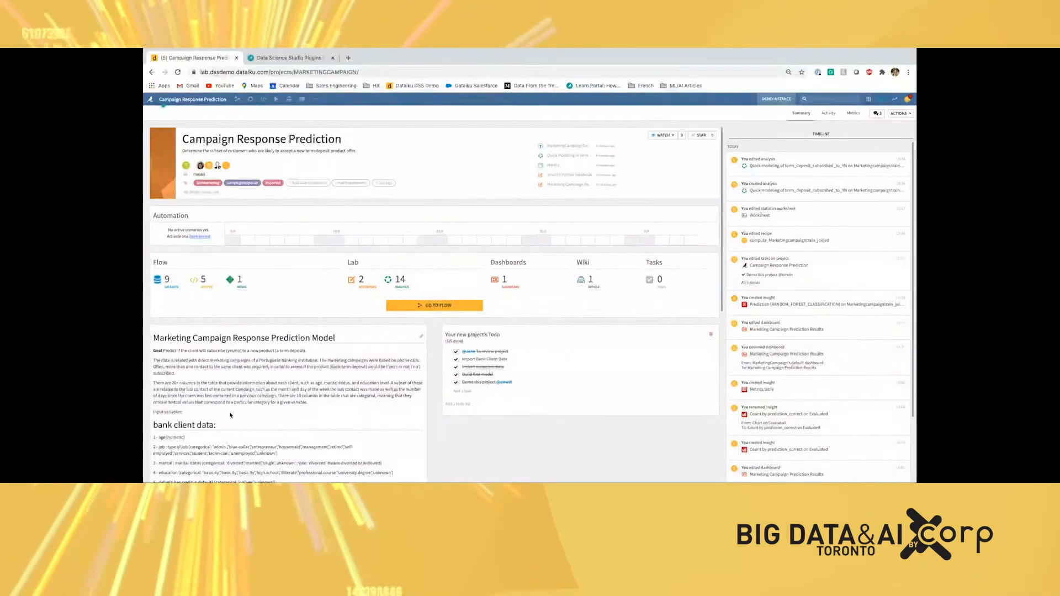
scroll(237, 414, "down", 2)
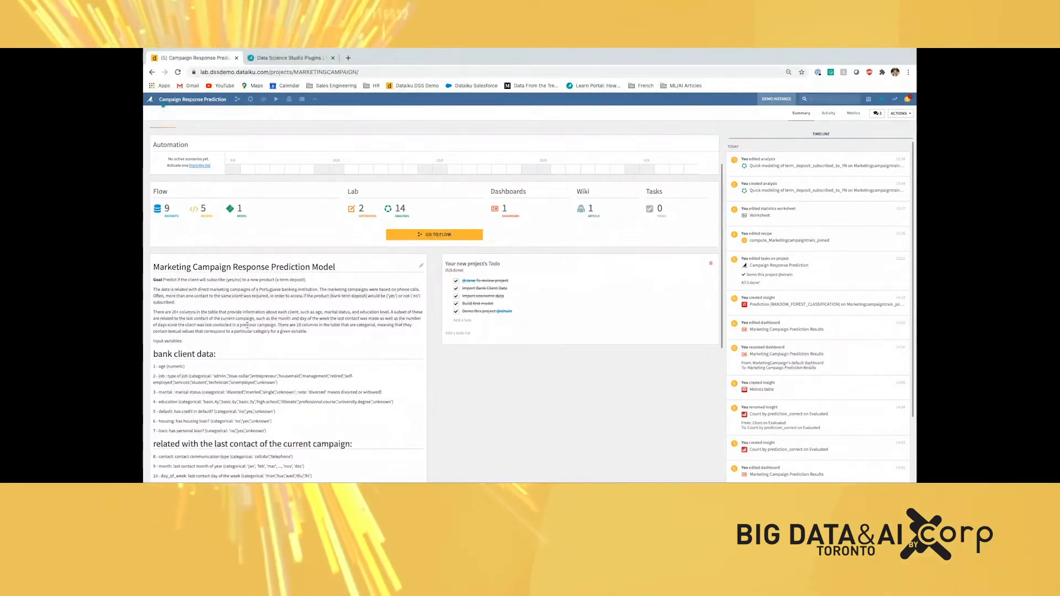
scroll(246, 326, "down", 1)
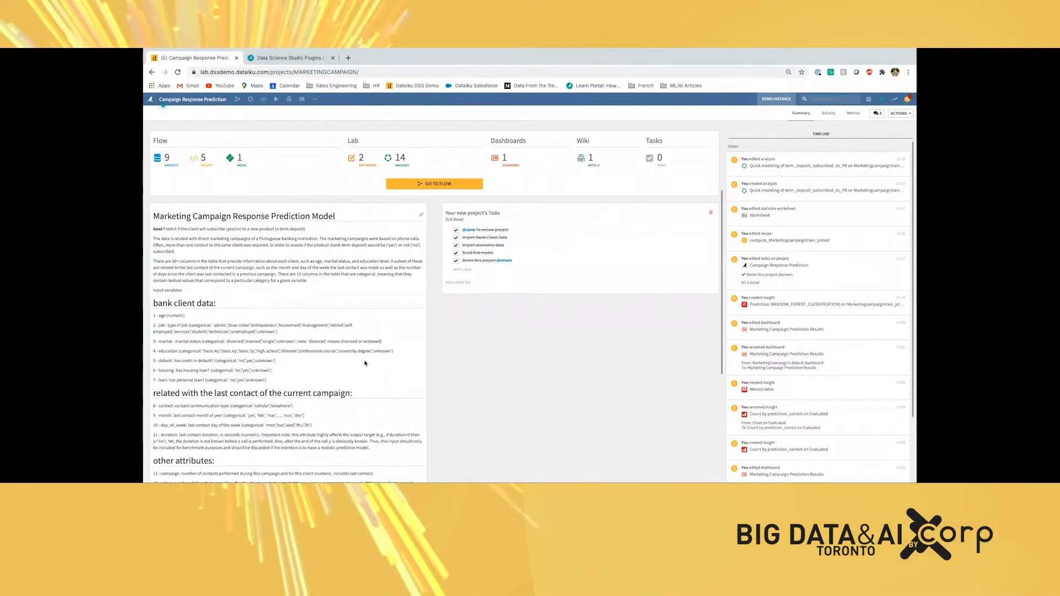
- Read through the project description's variable lists, covering client data, last contact, other attributes and social and economic context
scroll(364, 362, "down", 1)
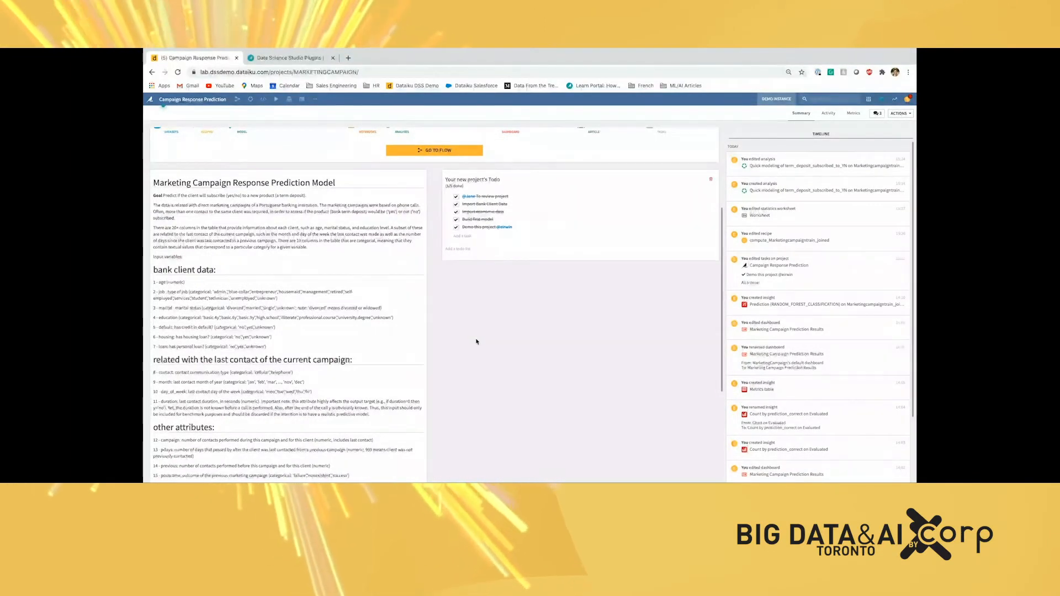
scroll(475, 342, "down", 2)
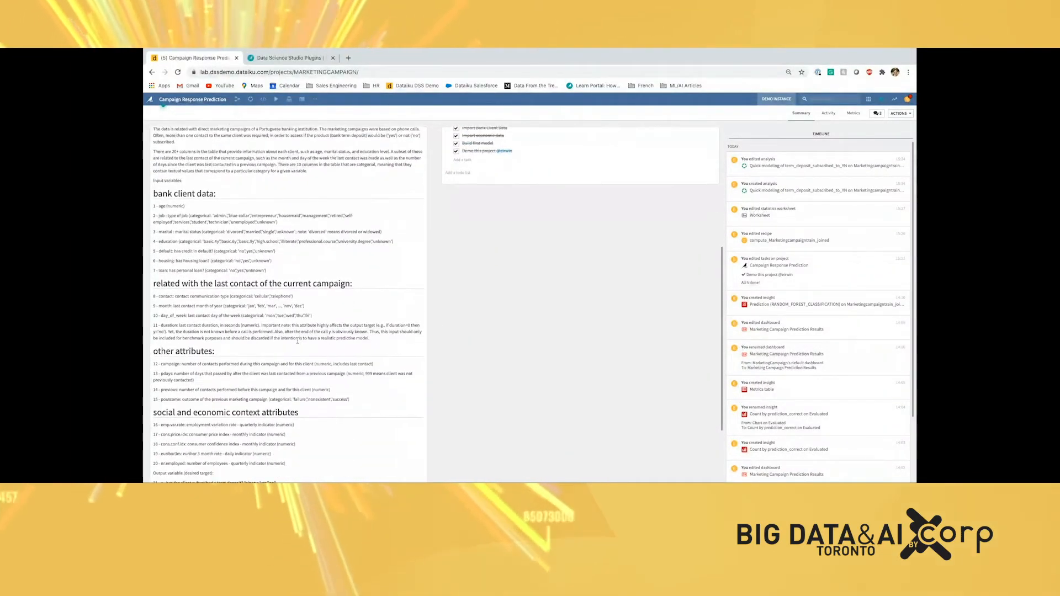
scroll(298, 341, "down", 1)
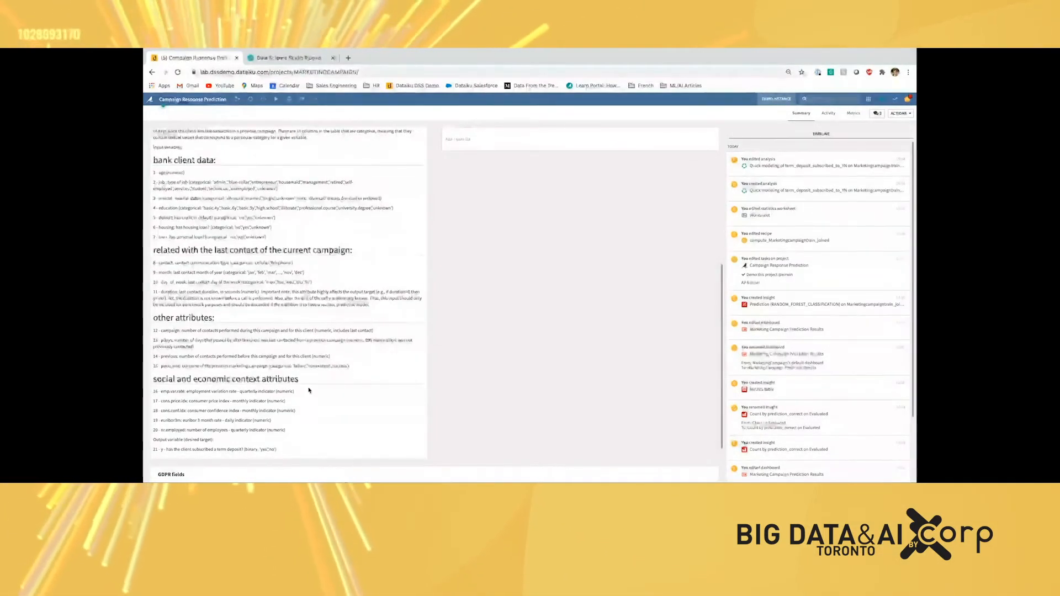
scroll(574, 350, "up", 3)
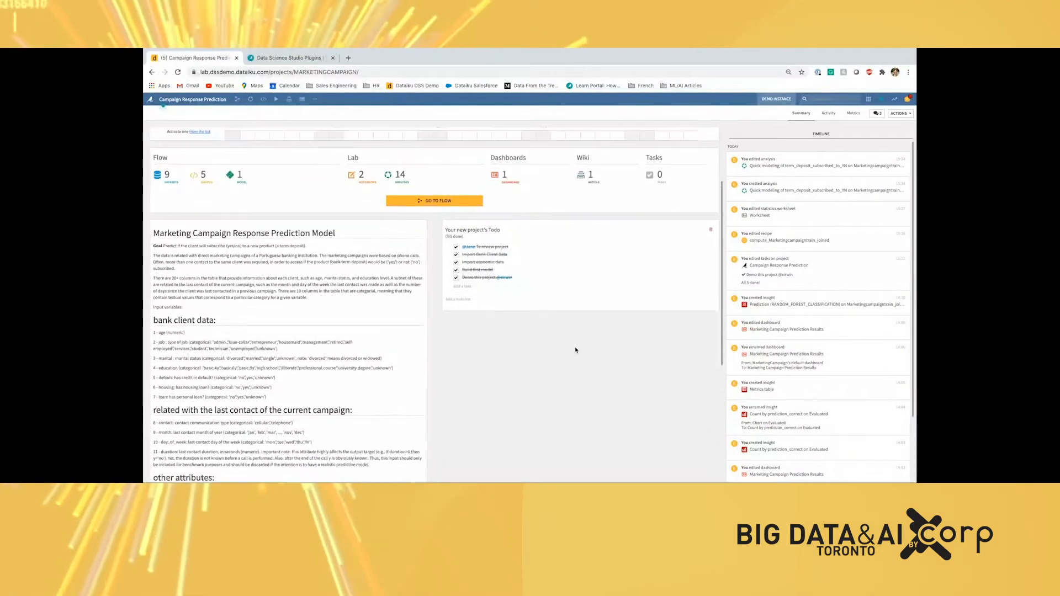
scroll(575, 350, "up", 3)
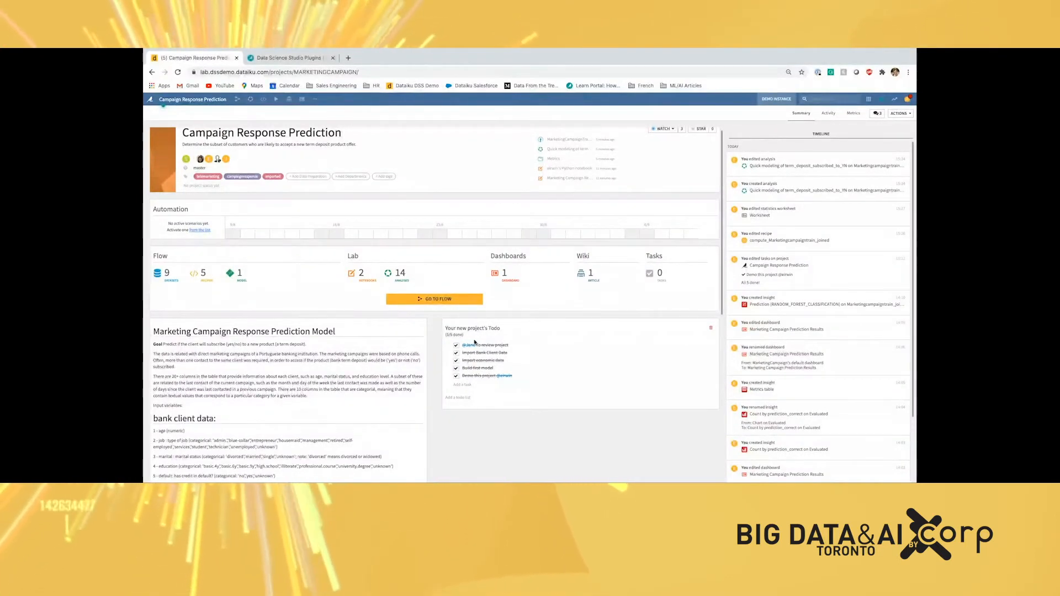
- Reopen the "Demo this project" task in the project's to-do list and mark it as done again
left_click(456, 377)
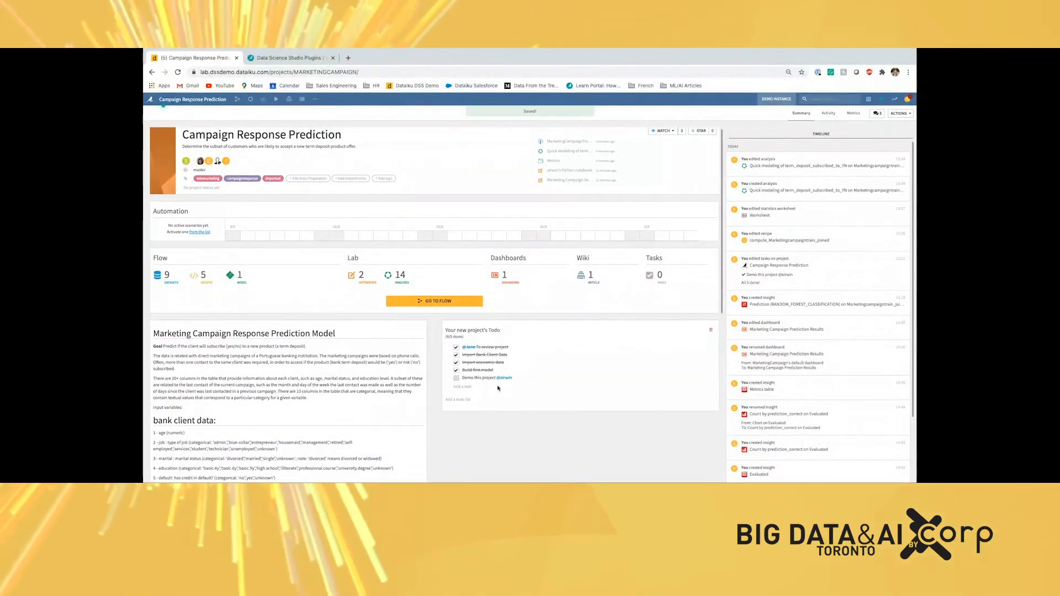
left_click(455, 376)
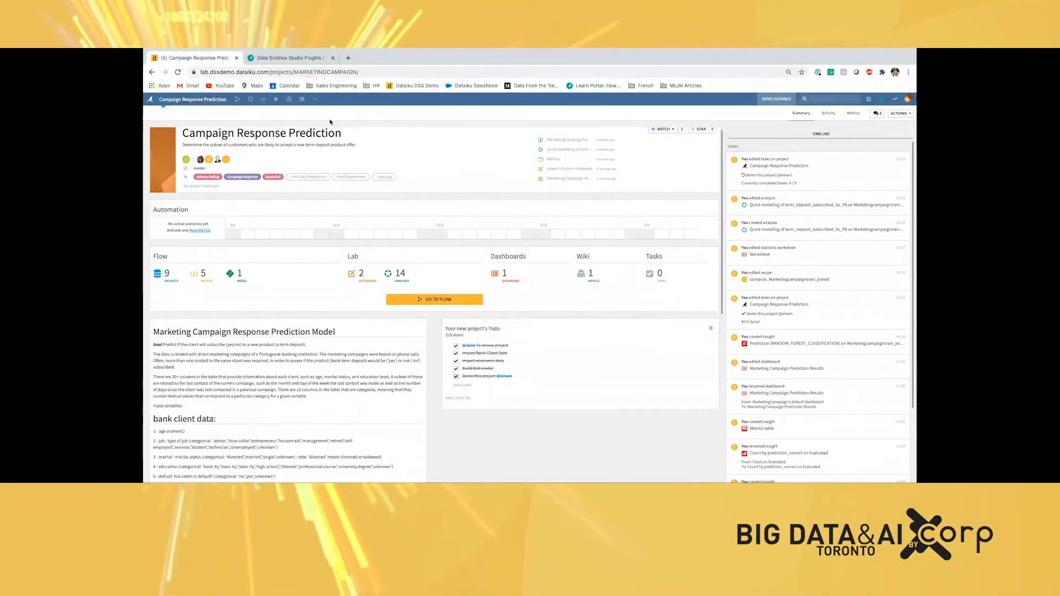
- Open the project's version control page and review its commit history on the master branch
left_click(315, 99)
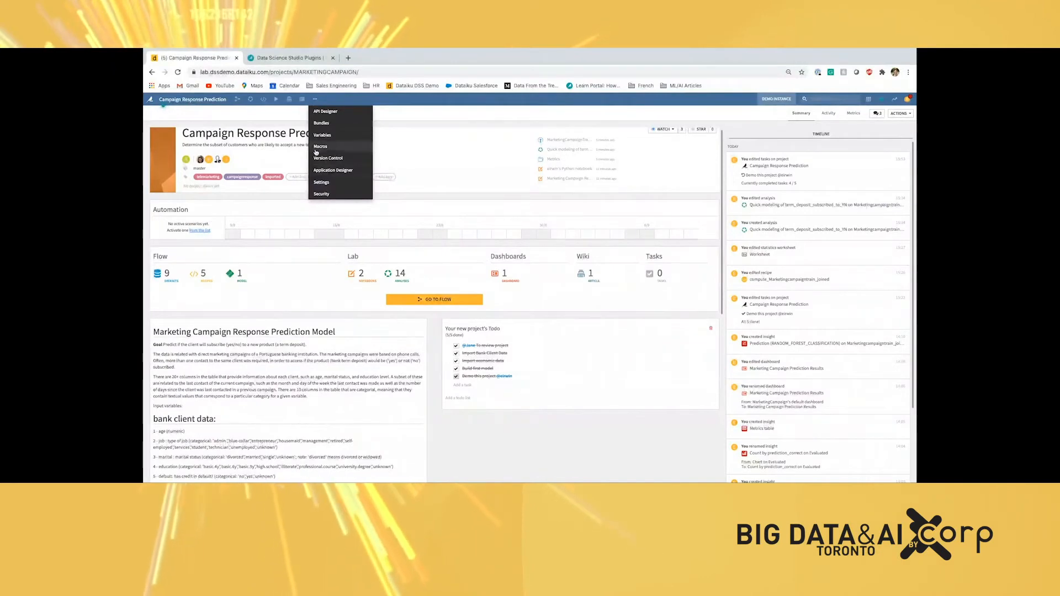
left_click(327, 160)
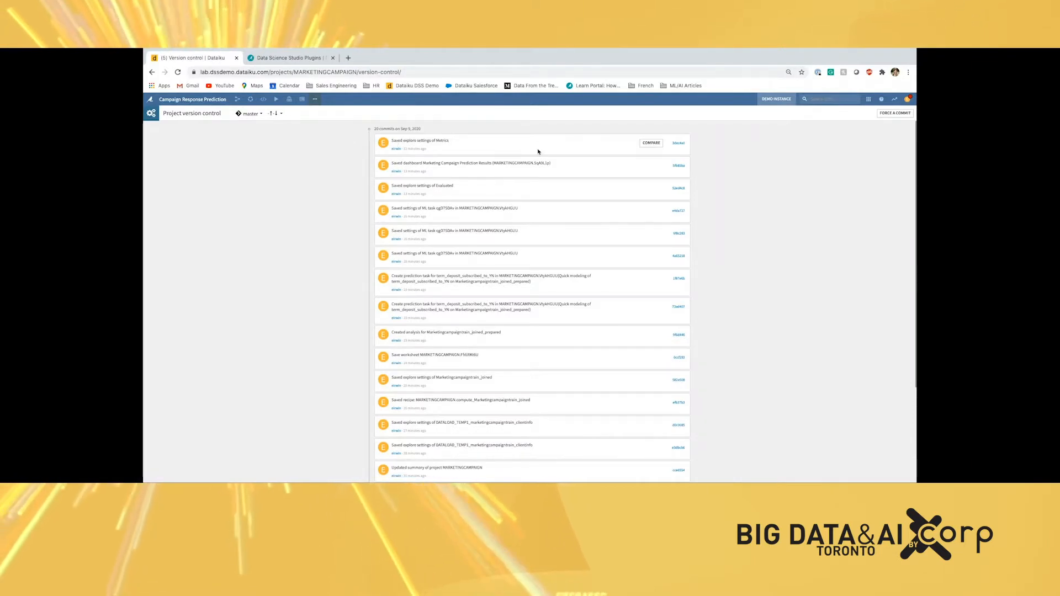
scroll(591, 238, "down", 2)
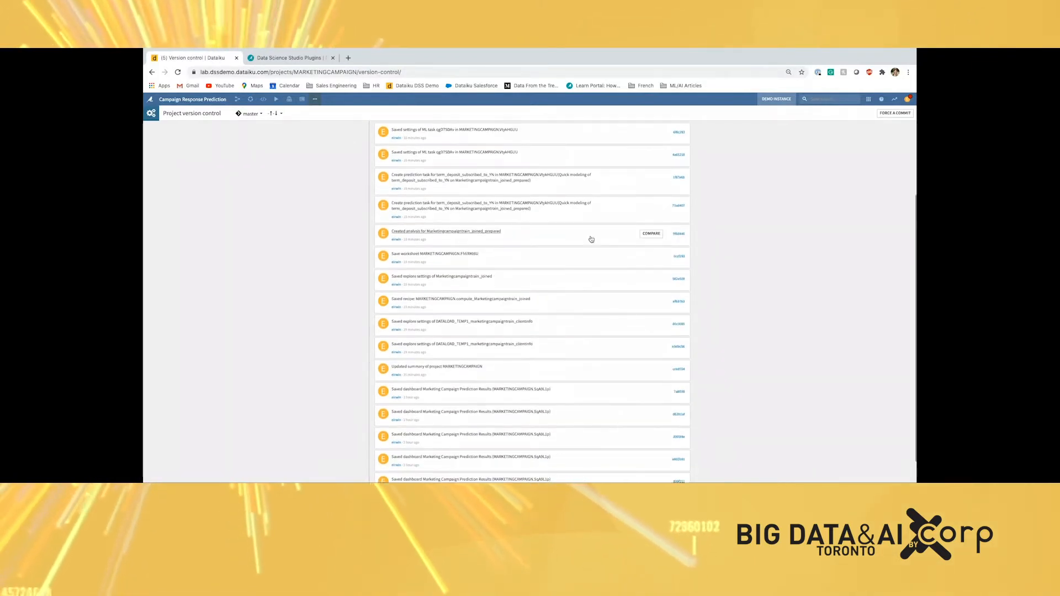
scroll(591, 239, "down", 1)
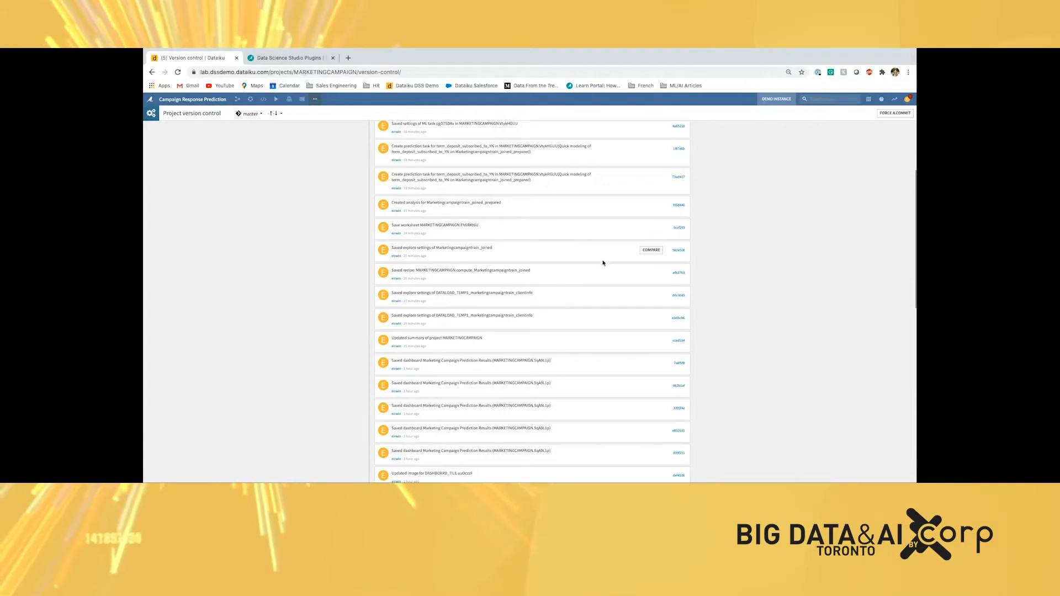
- Inspect the commit details for the saved compute_Marketingcampaigntrain_joined recipe, including its changed files, and close them
left_click(605, 271)
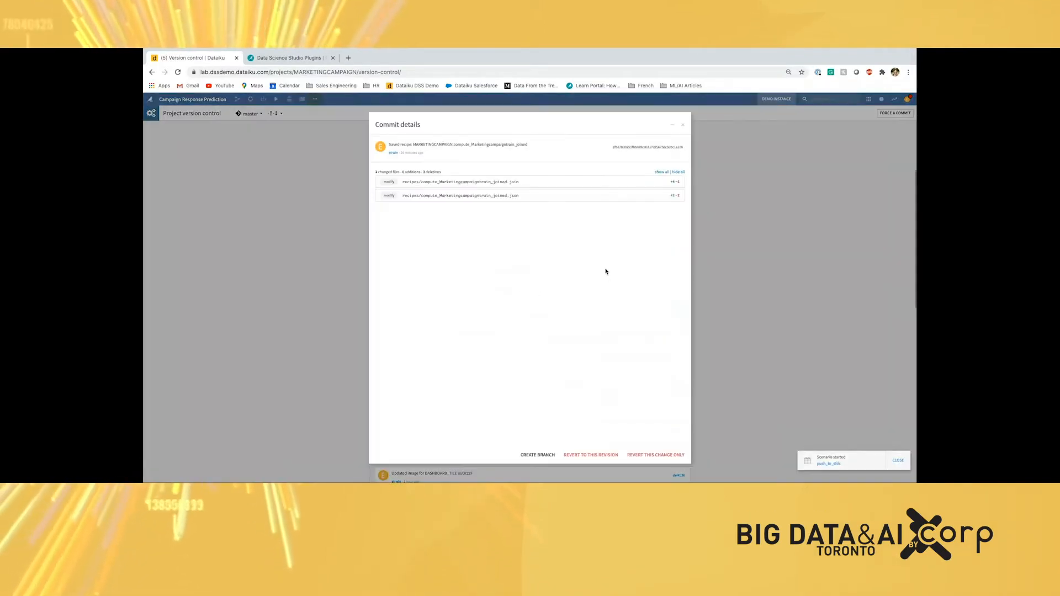
left_click(662, 171)
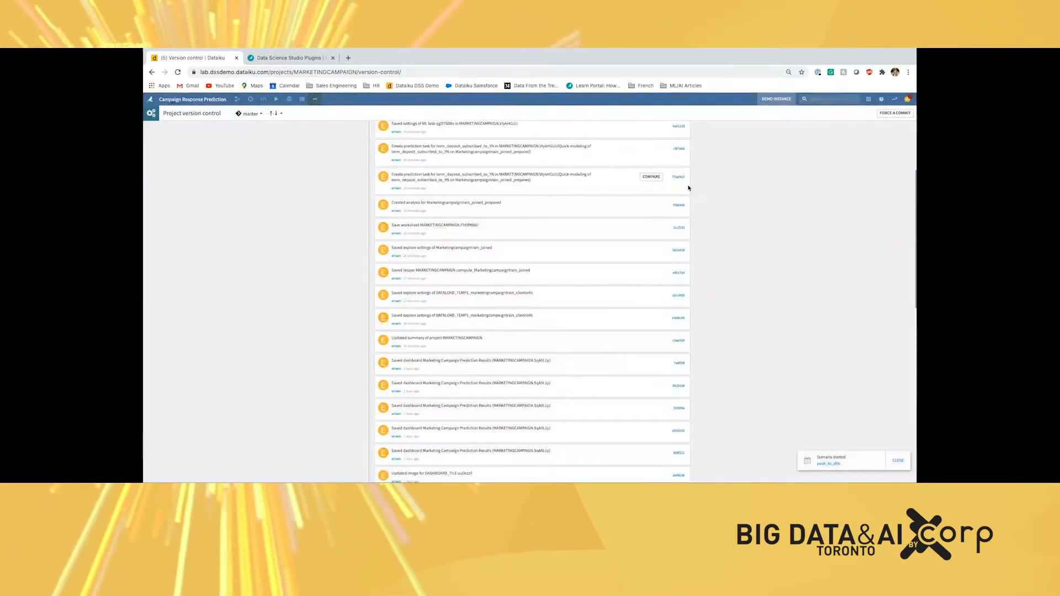
left_click(685, 126)
- Show the Add remote origin dialog for the project's version control and close it without entering a URL
left_click(281, 115)
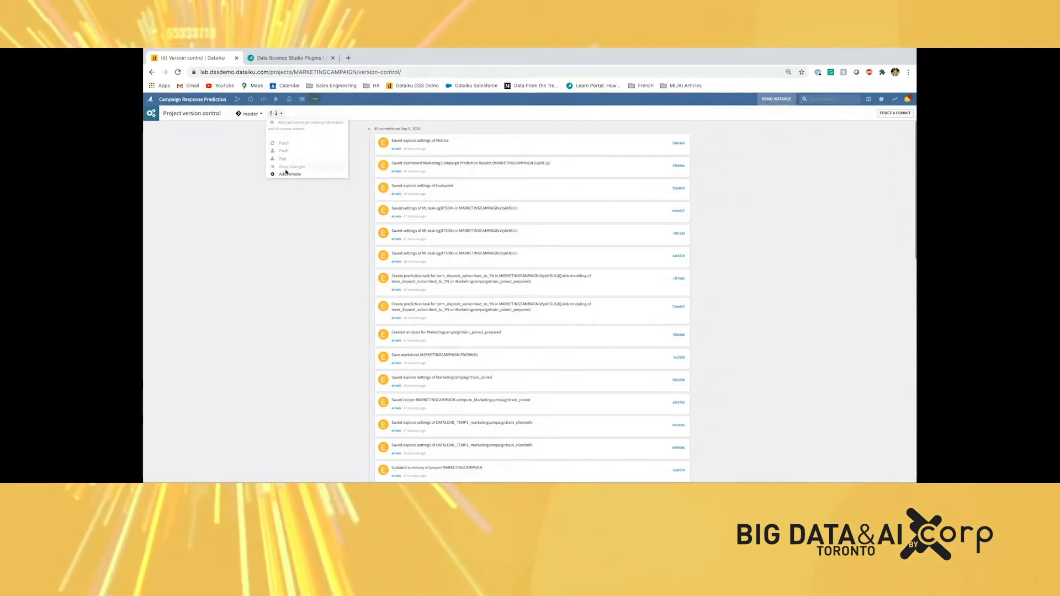
left_click(288, 174)
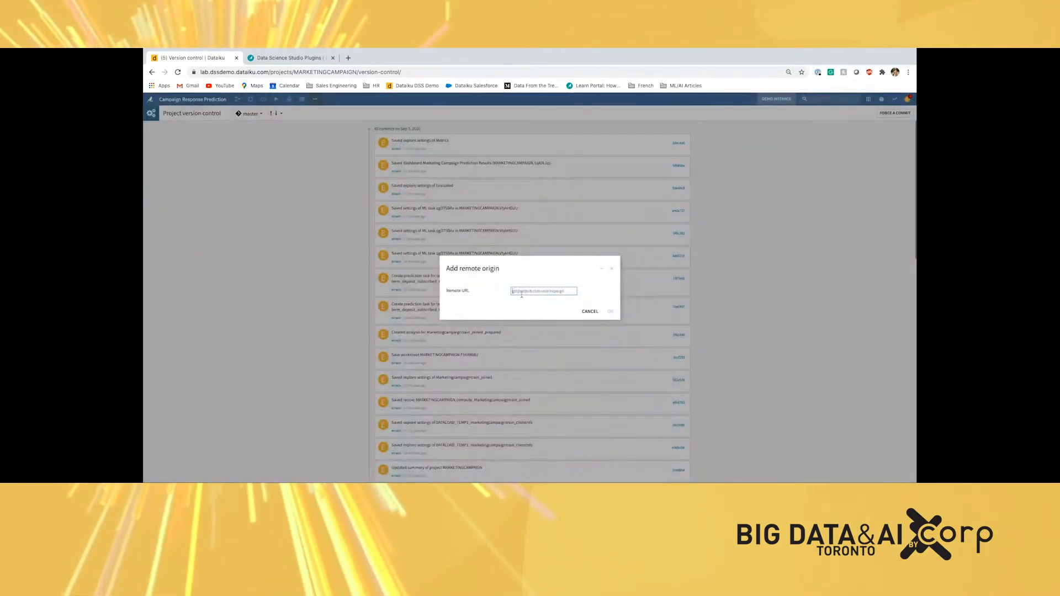
left_click(613, 270)
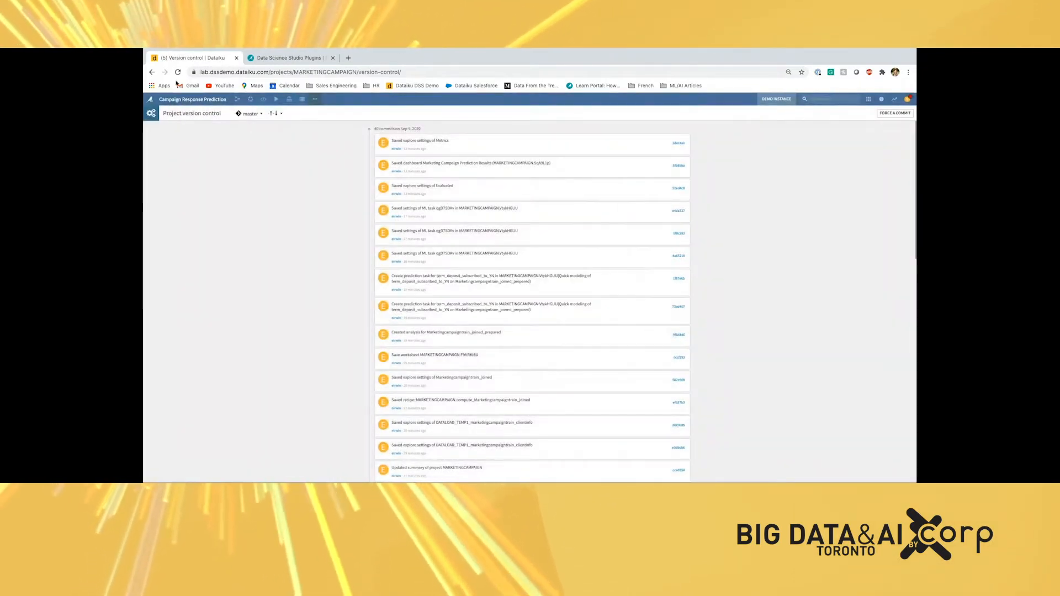
- Return to the project summary, open the Flow and highlight the downstream paths of individual input datasets
mouse_move(238, 102)
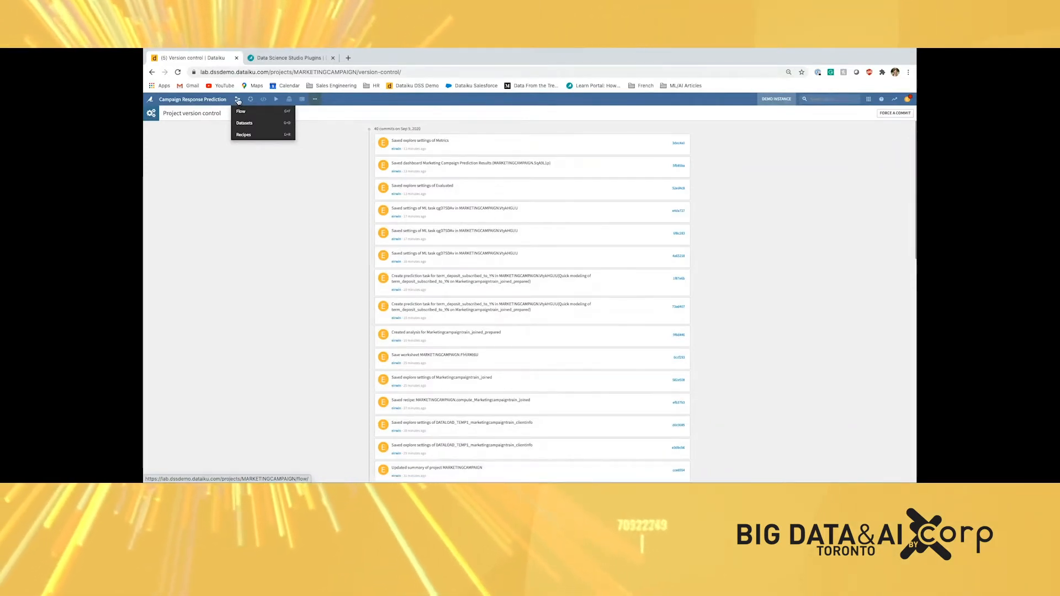
left_click(186, 100)
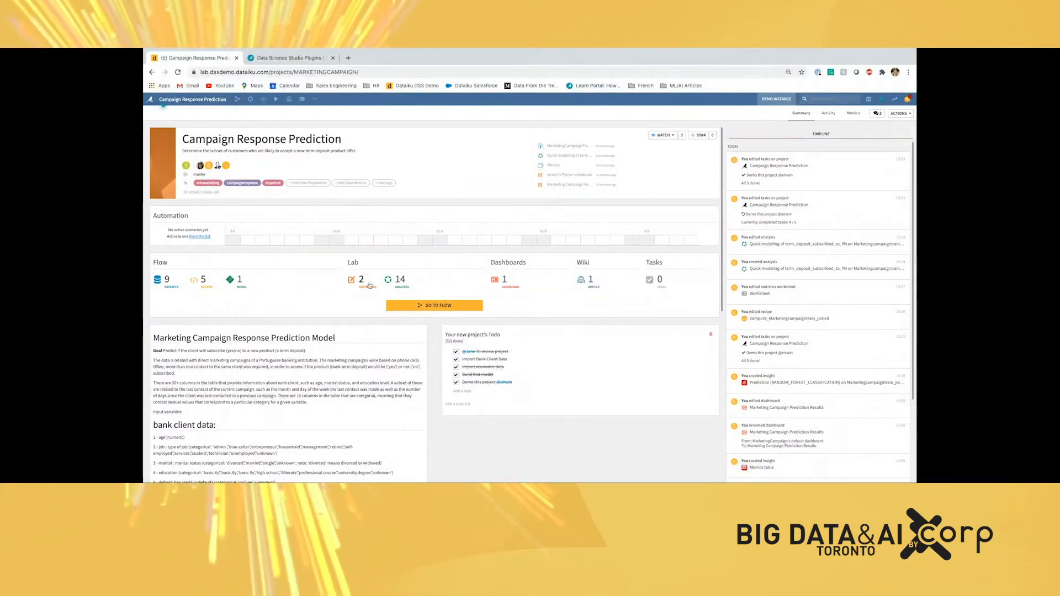
left_click(431, 306)
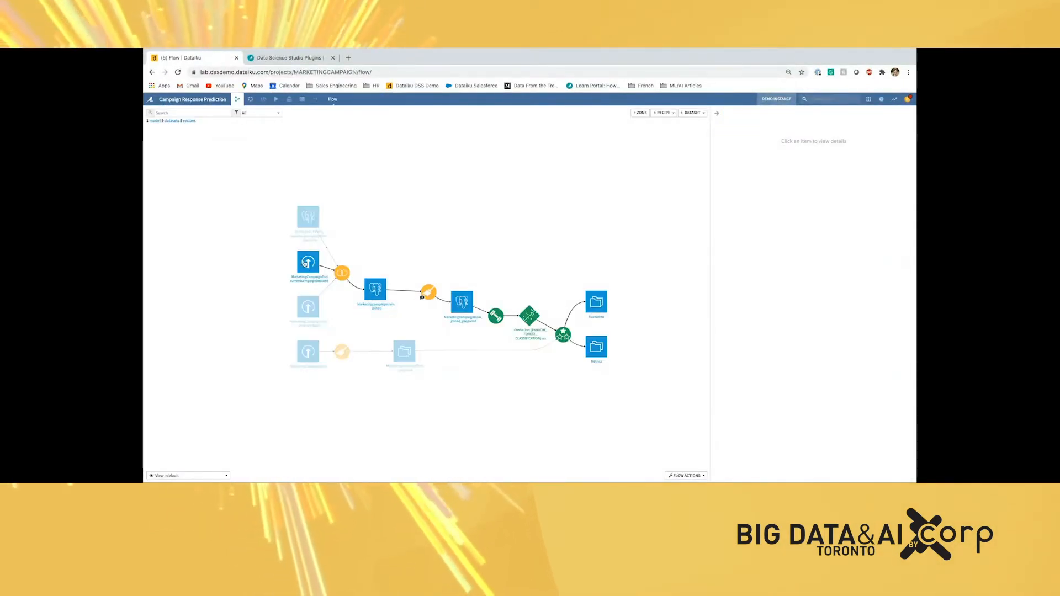
mouse_move(305, 264)
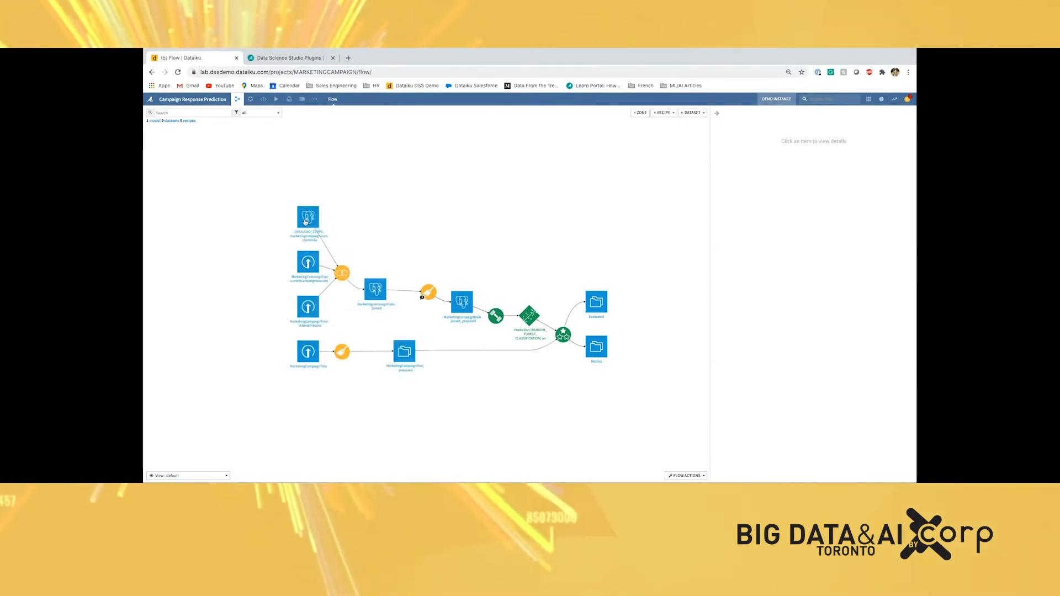
mouse_move(306, 222)
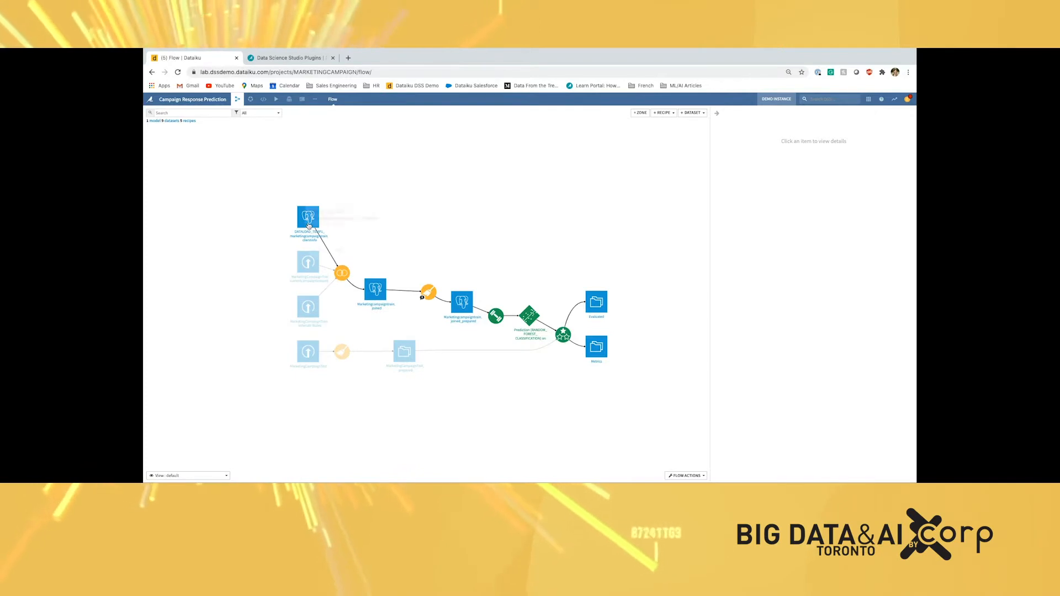
- Review the source types offered for adding a new dataset to the Flow, including file uploads and databases
left_click(692, 113)
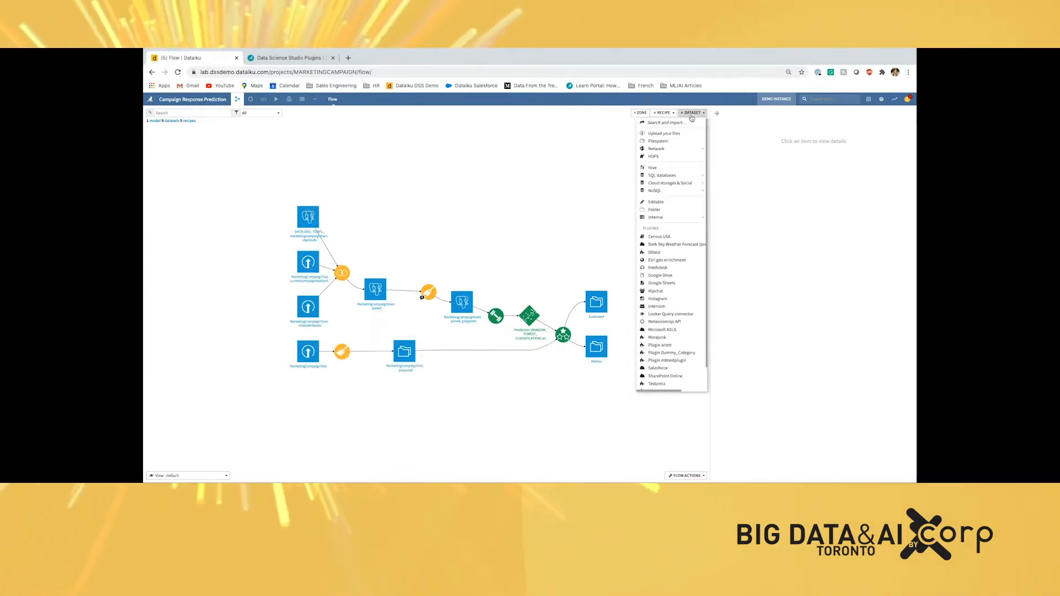
mouse_move(675, 180)
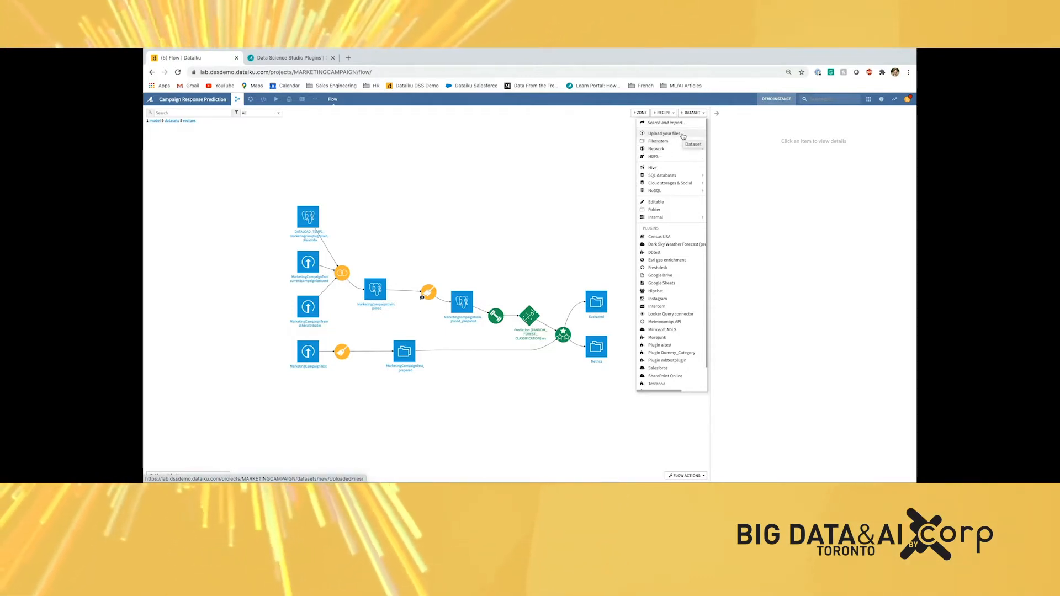
left_click(558, 172)
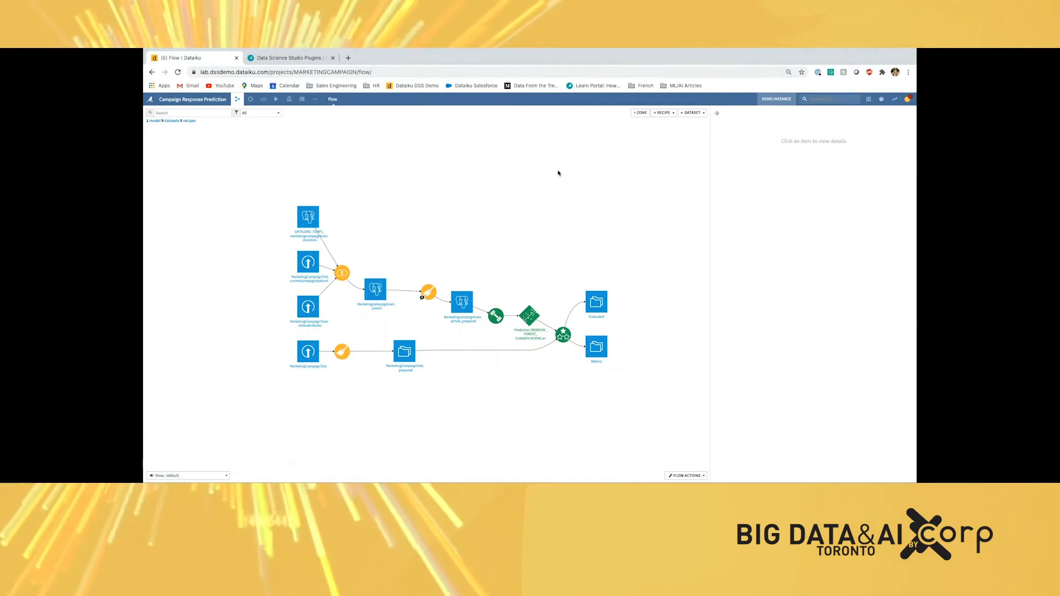
- Open the DATALOAD_TEMP1_marketingcampaigntrain_clientinfo dataset from the Flow and analyze the value distribution of its default column
left_click(308, 215)
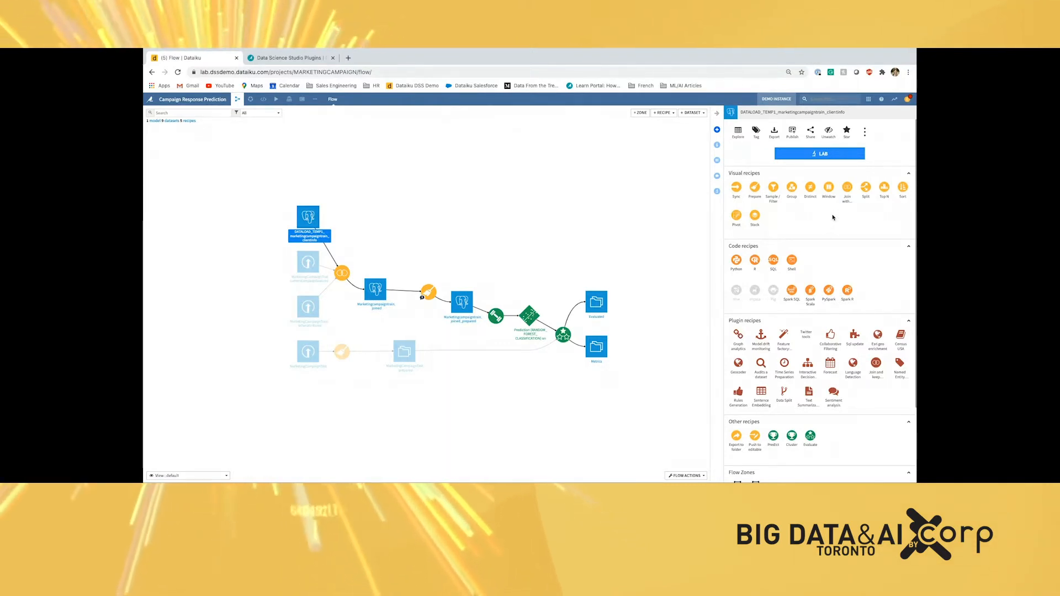
double_click(308, 218)
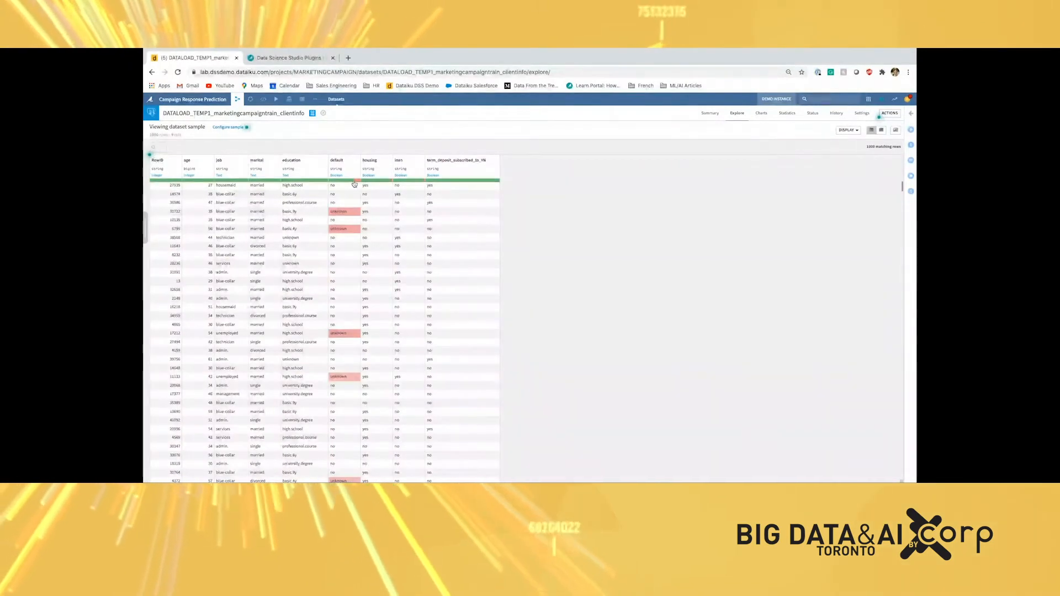
left_click(358, 159)
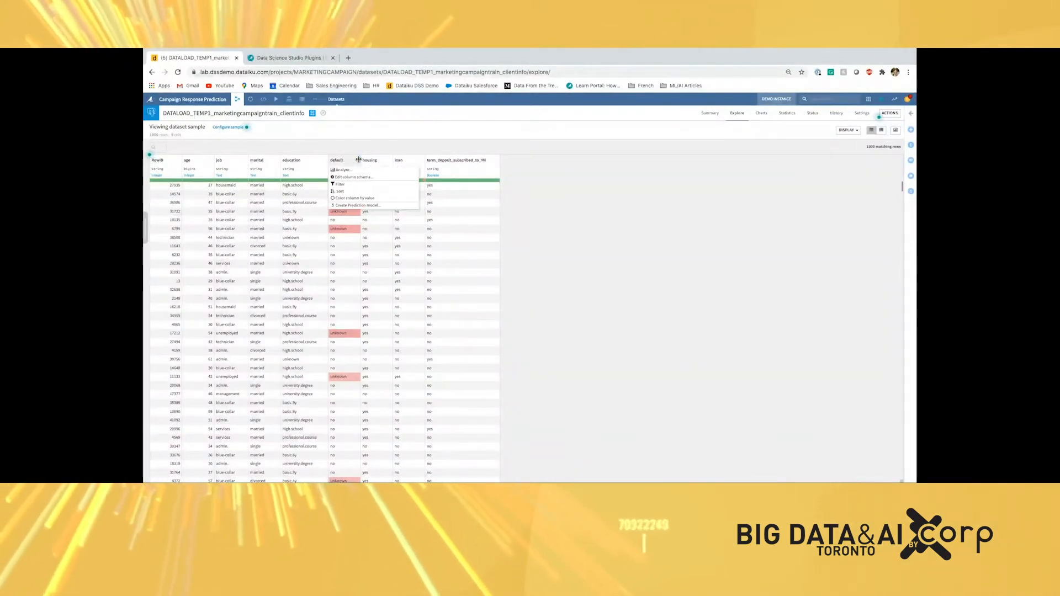
left_click(342, 170)
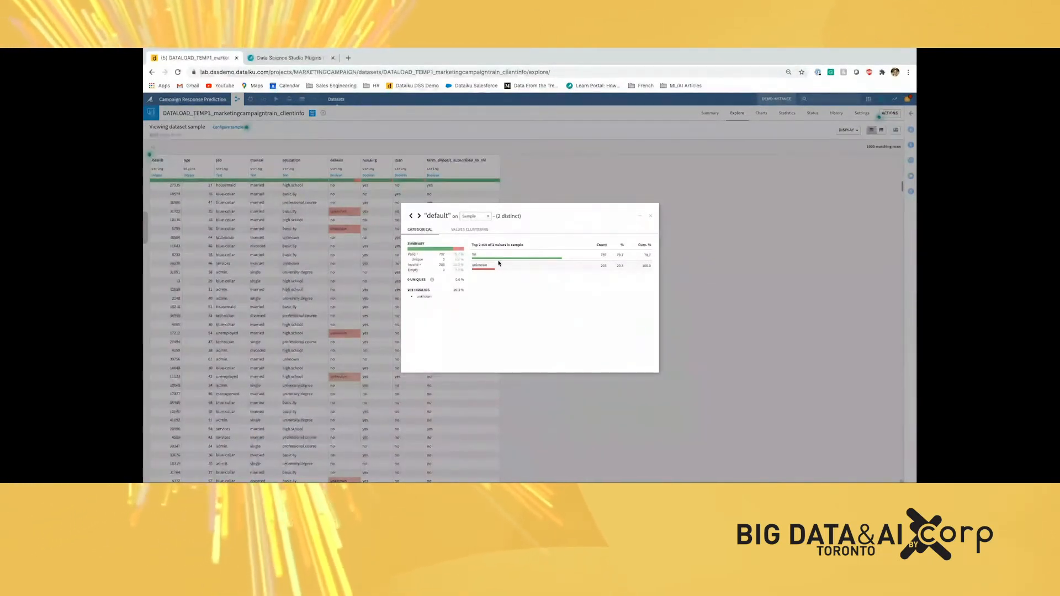
left_click(651, 218)
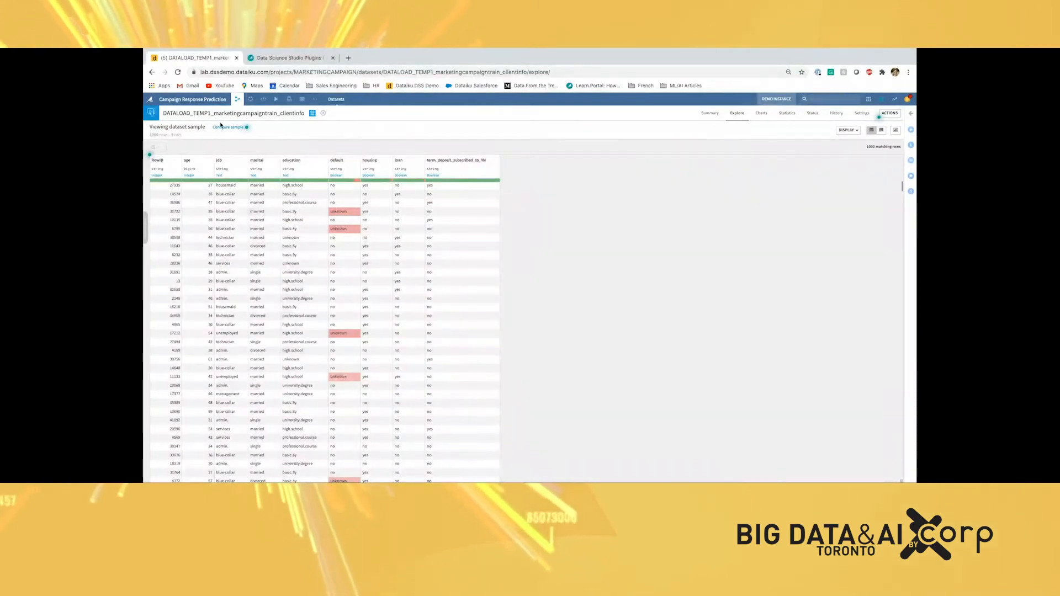
- Set the client info dataset's random sample to 10000 records, refresh the sample and hide the sample settings
left_click(221, 127)
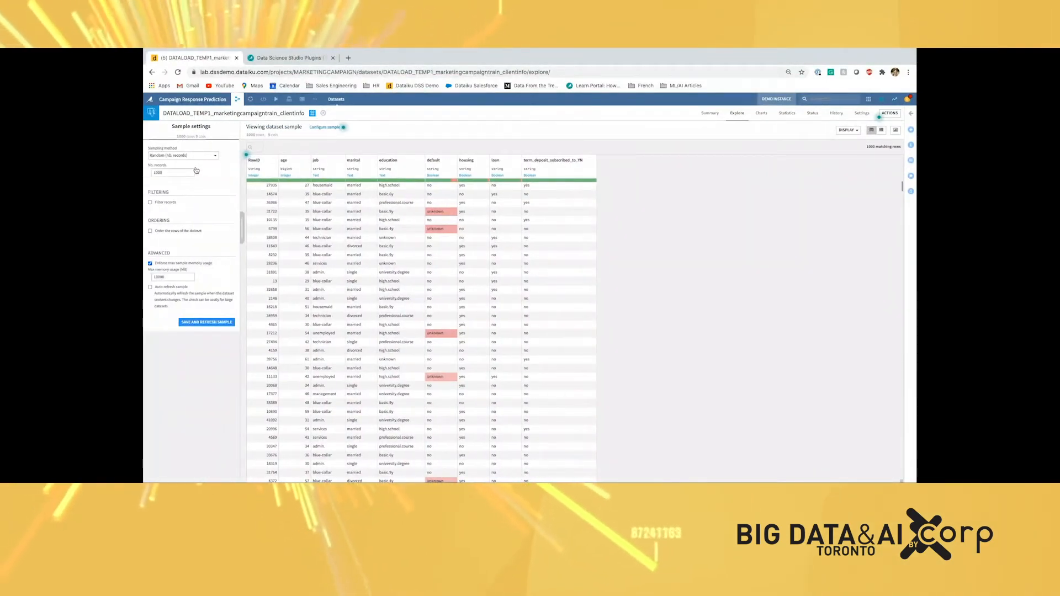
left_click(182, 173)
type("0")
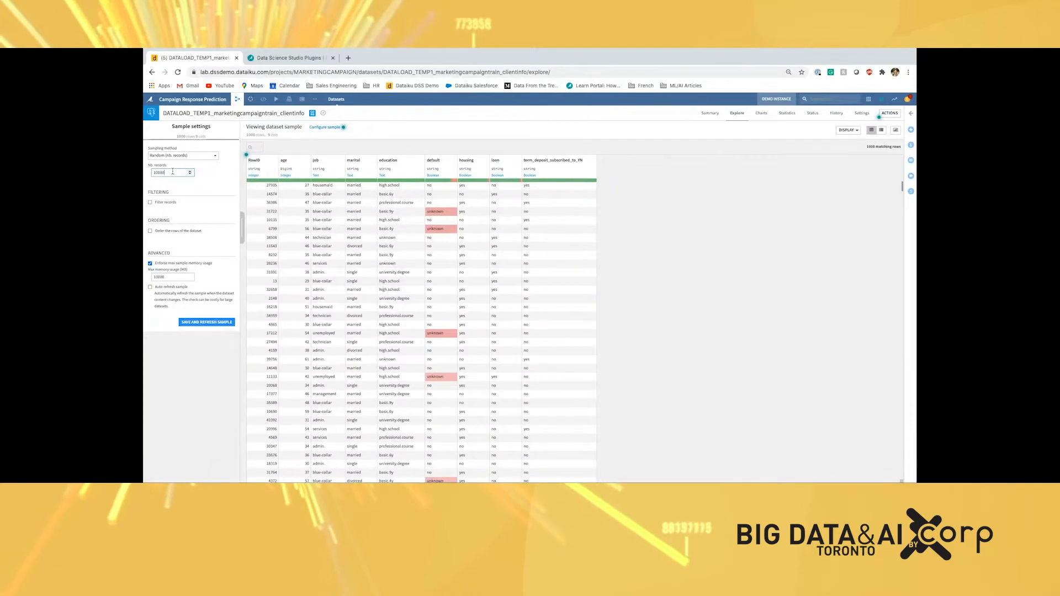
left_click(208, 322)
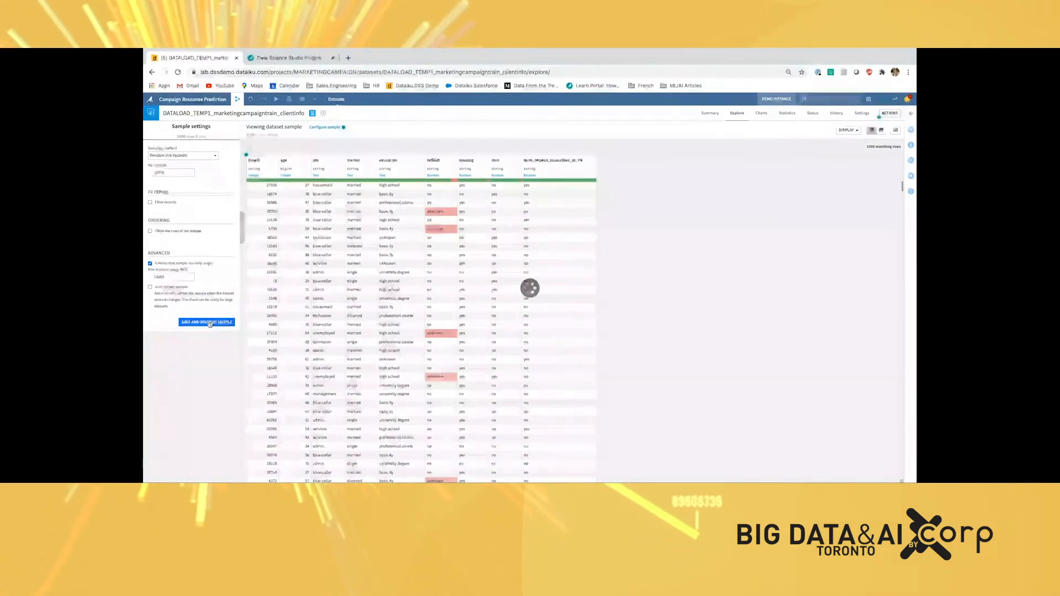
left_click(242, 231)
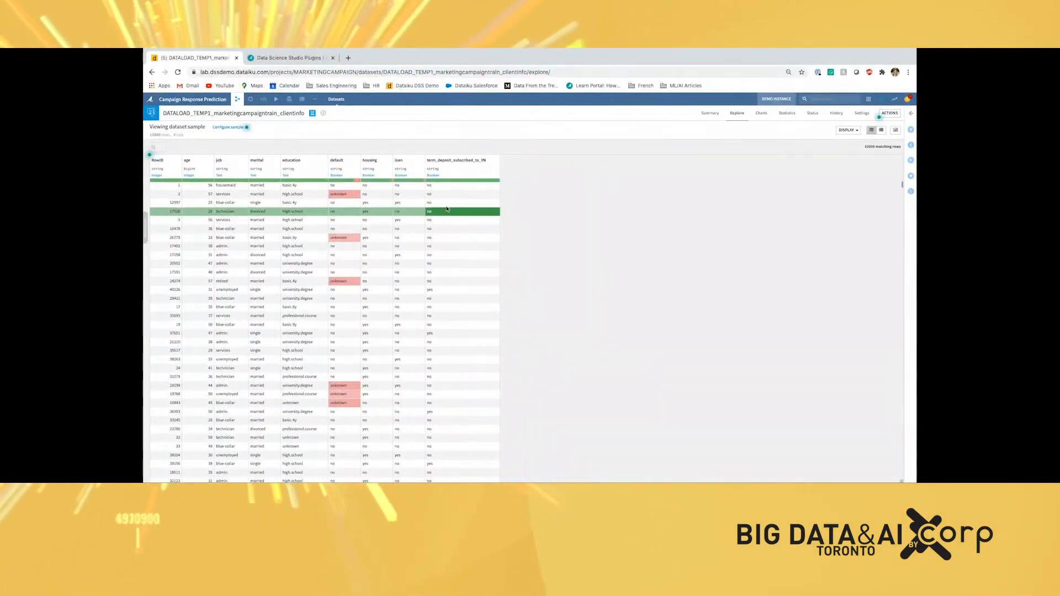
- View the client info dataset's pie chart of term deposit subscriptions and its statistics worksheet
left_click(760, 113)
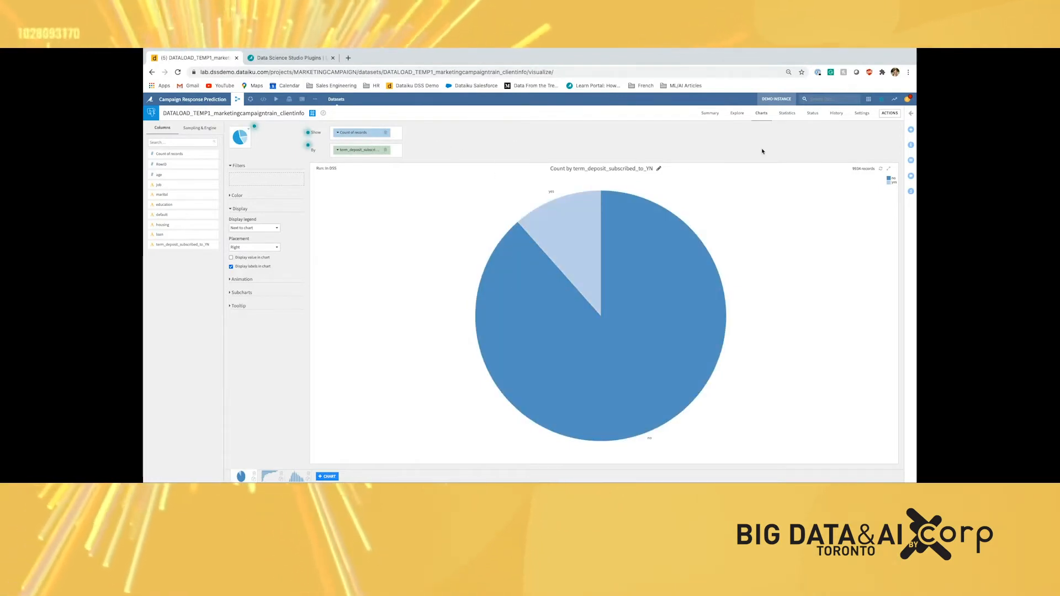
left_click(784, 113)
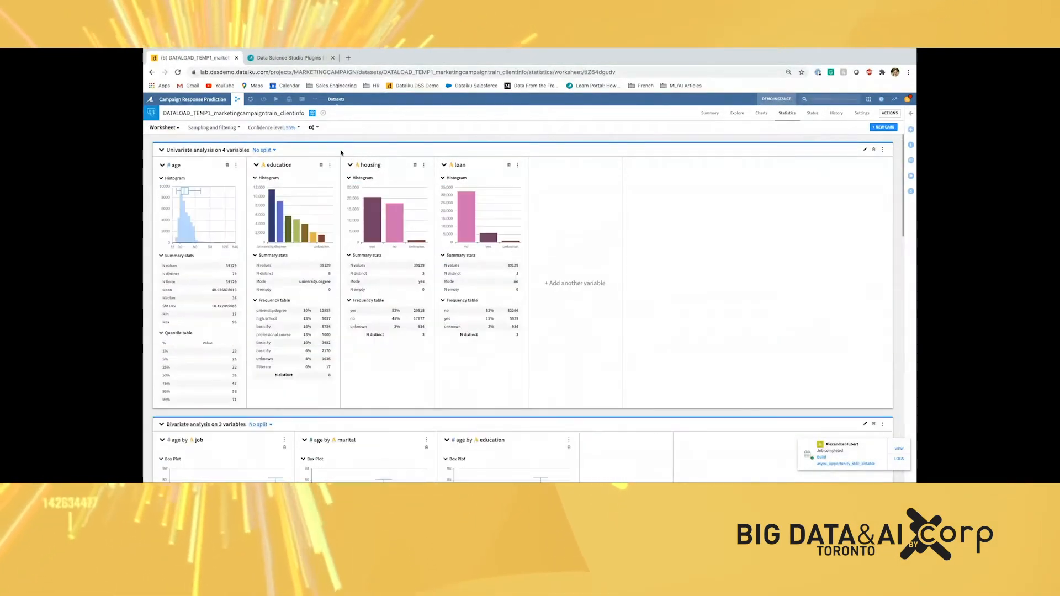
- Collapse the two univariate analysis cards and the bivariate analysis card in the statistics worksheet
left_click(193, 151)
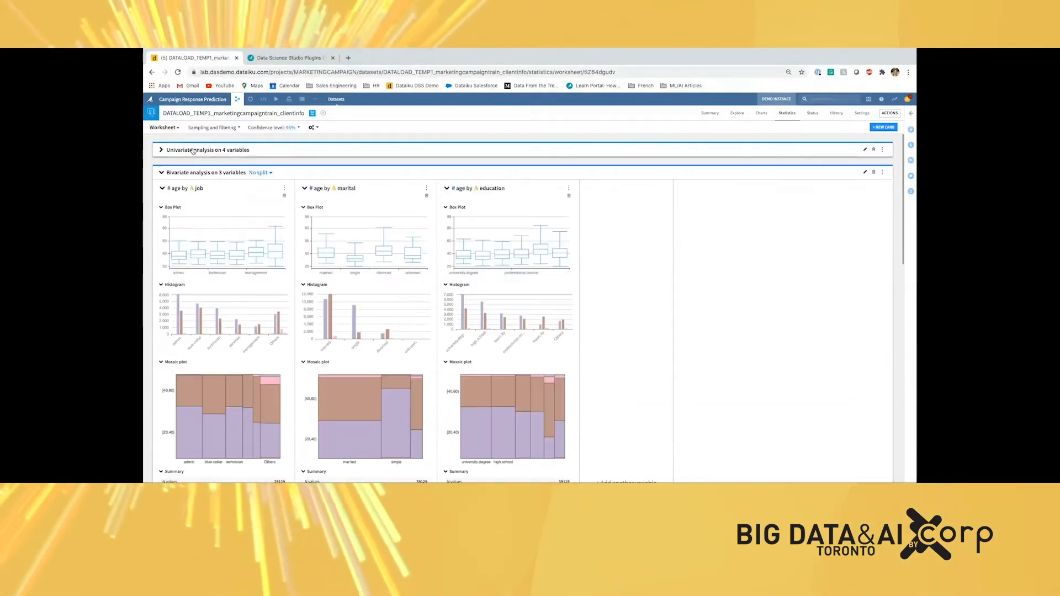
left_click(211, 173)
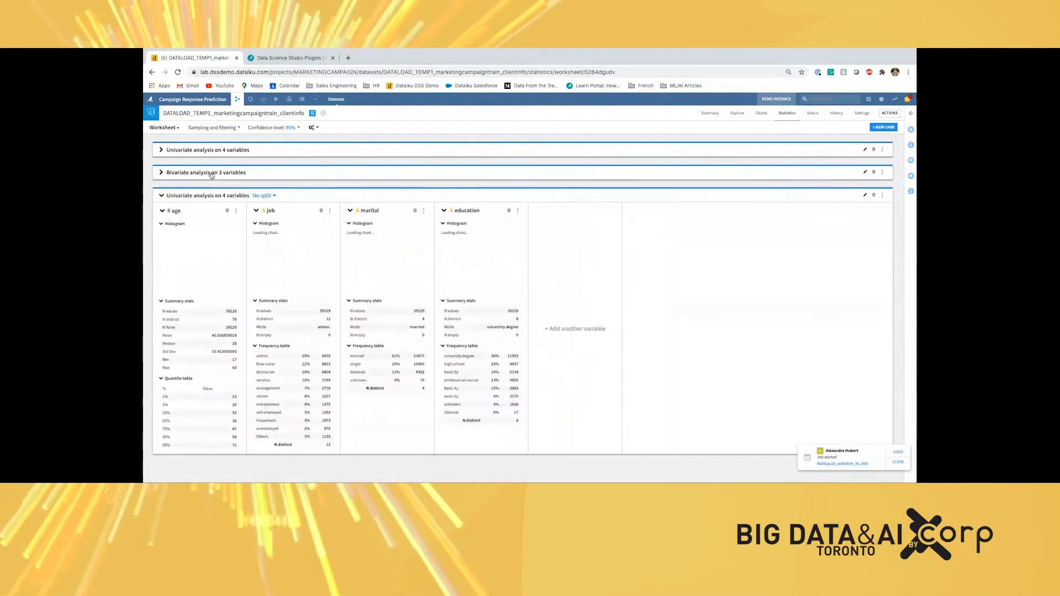
left_click(218, 196)
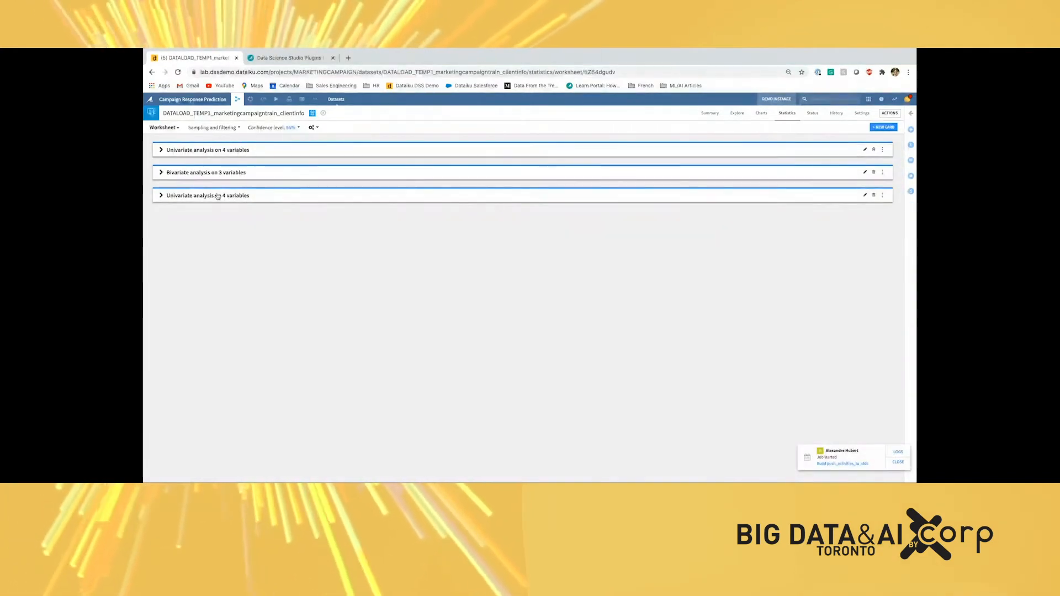
- Add a bivariate analysis card with factors age, job, marital and loan and response term_deposit_subscribed_to_YN, and review its charts and frequency tables
left_click(884, 127)
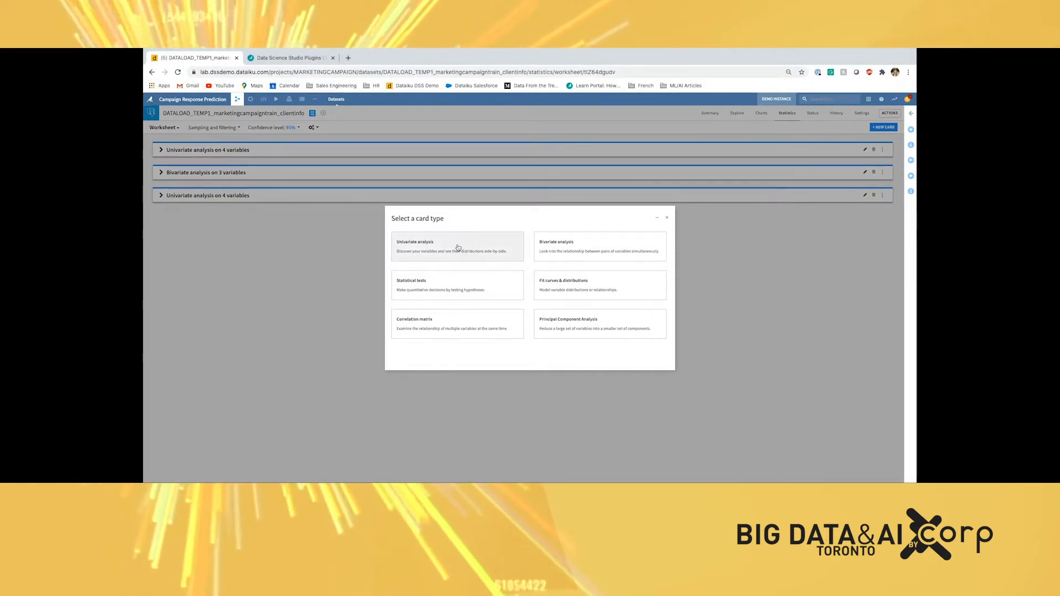
left_click(587, 252)
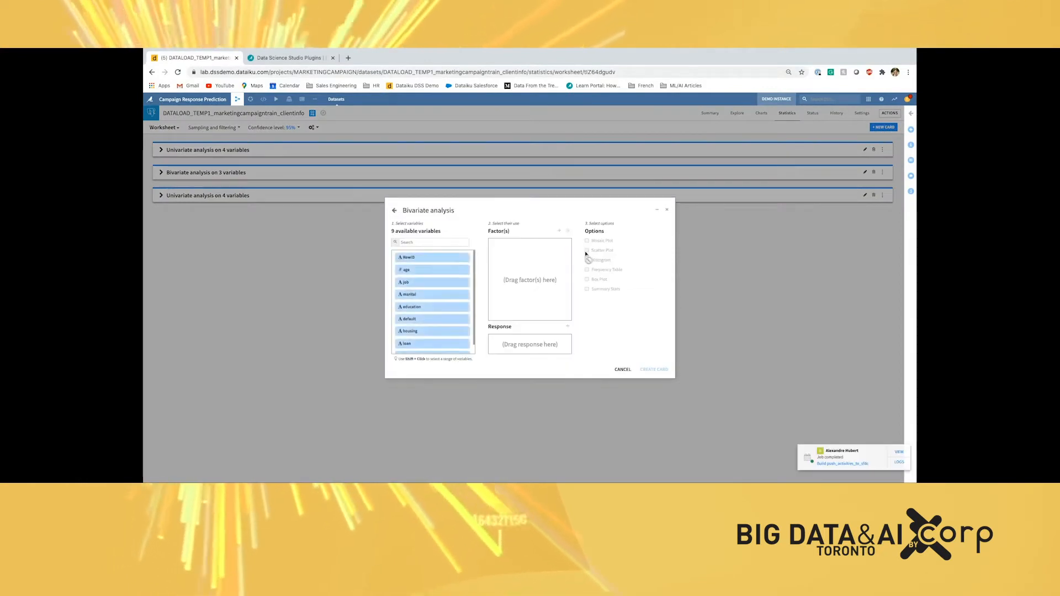
left_click(424, 282)
left_click(422, 294)
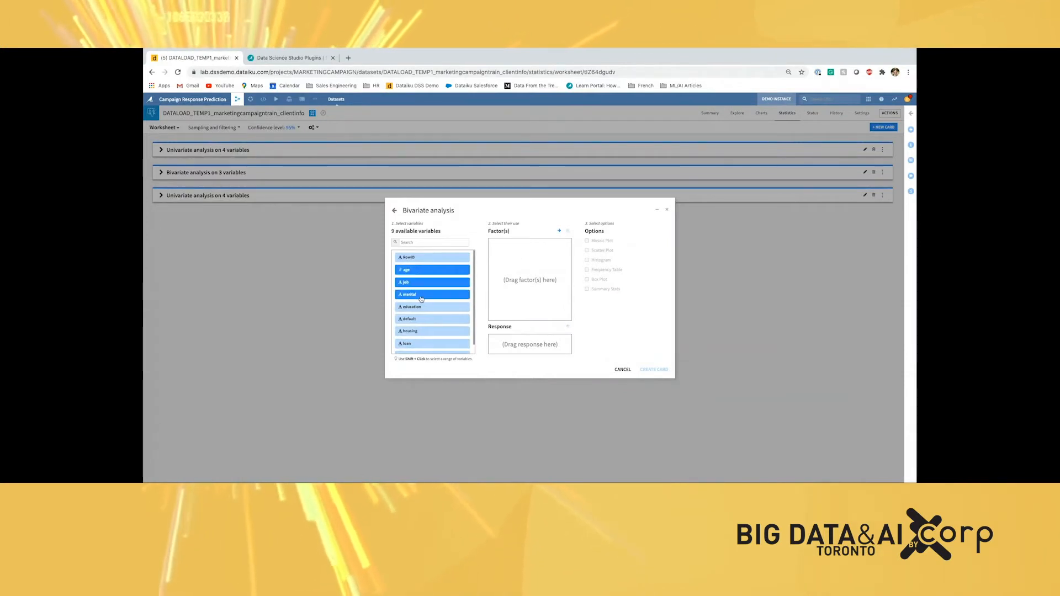
scroll(422, 298, "down", 1)
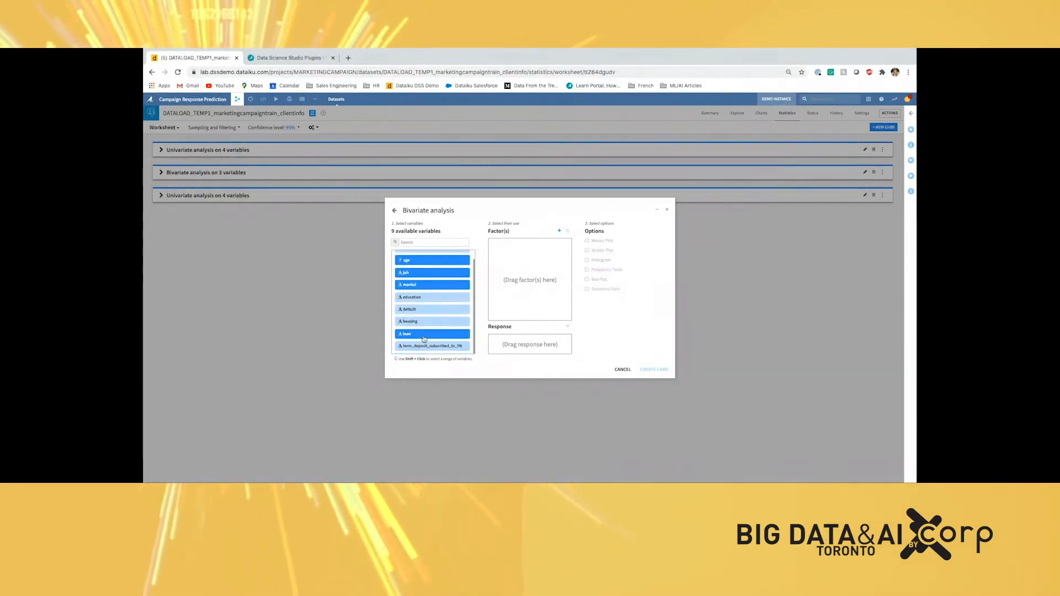
left_click(559, 232)
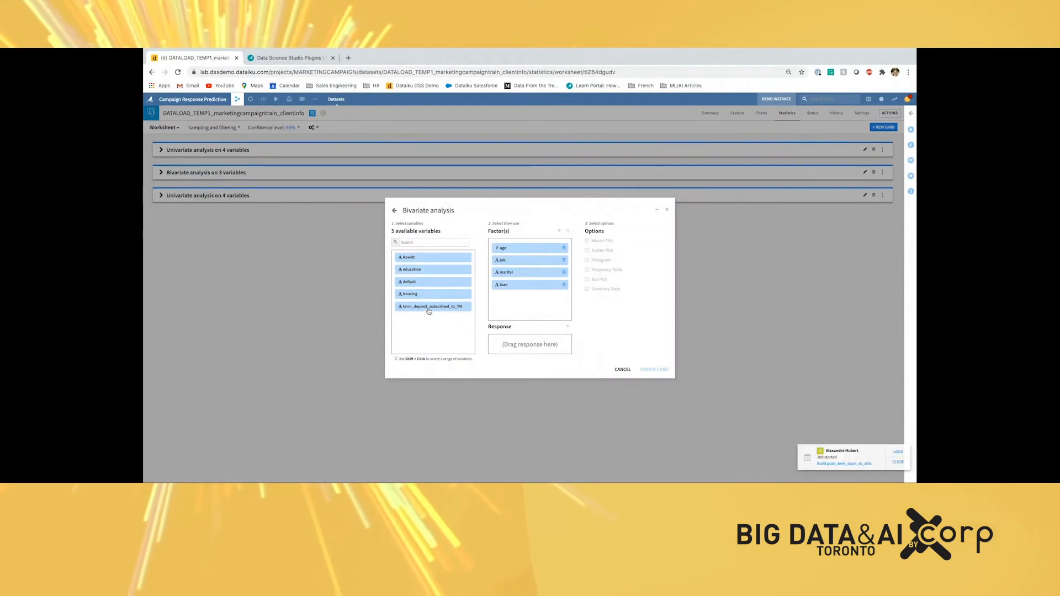
left_click(568, 327)
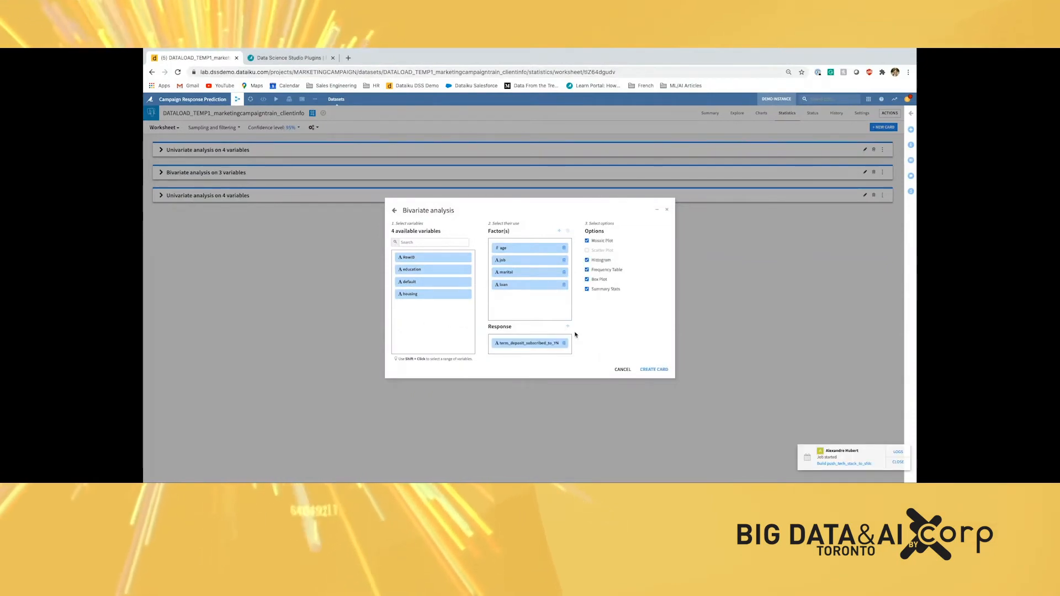
left_click(653, 369)
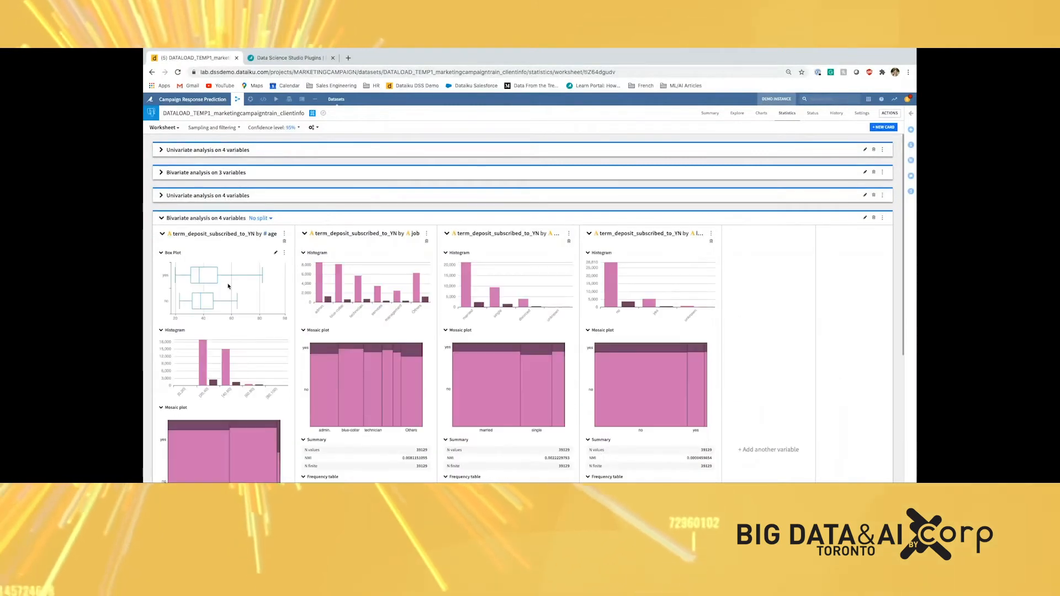
scroll(149, 283, "down", 1)
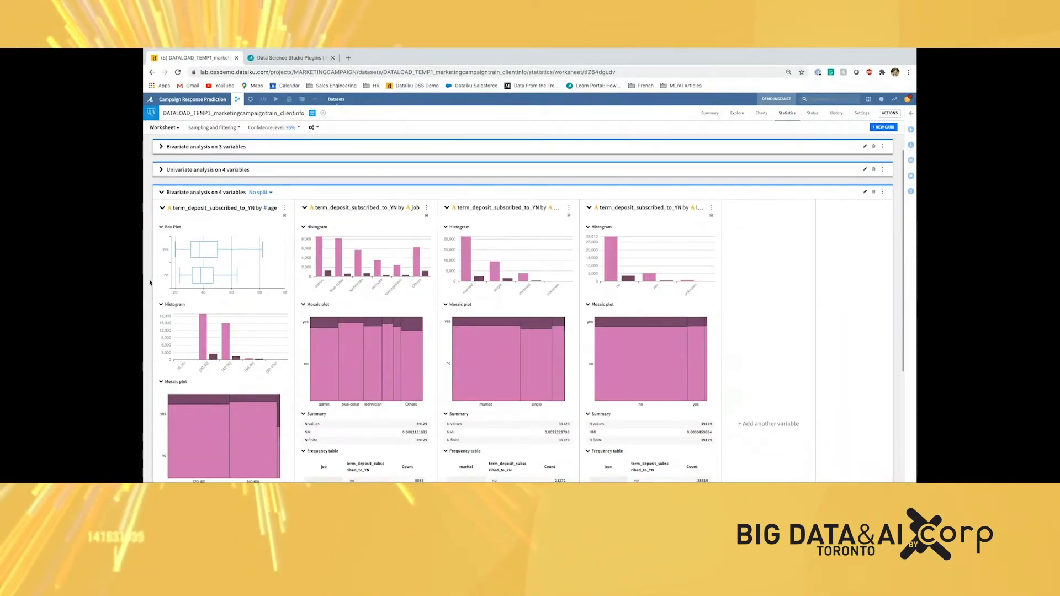
scroll(174, 233, "down", 6)
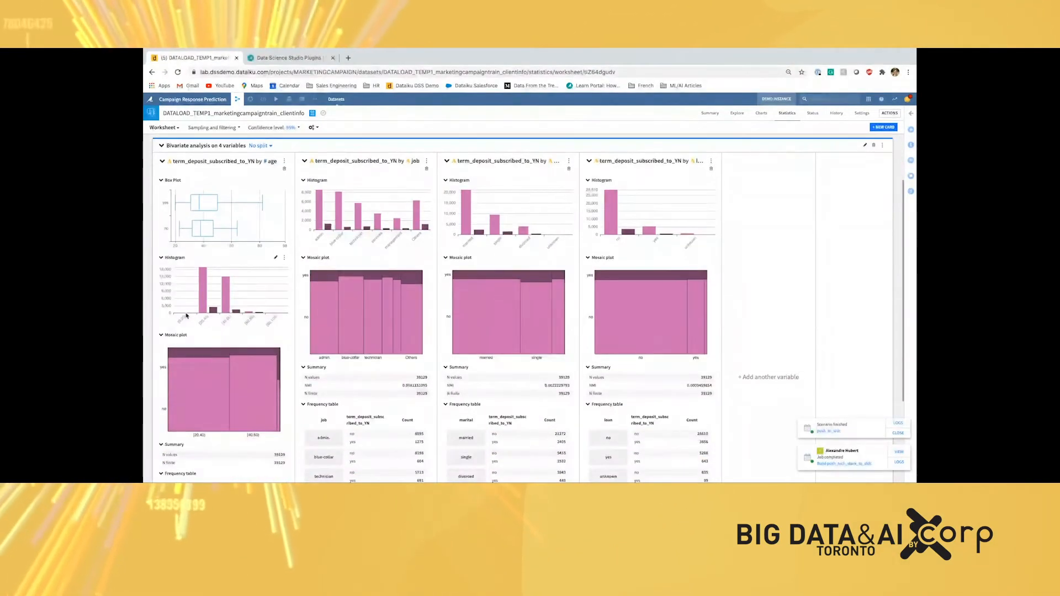
scroll(187, 316, "down", 1)
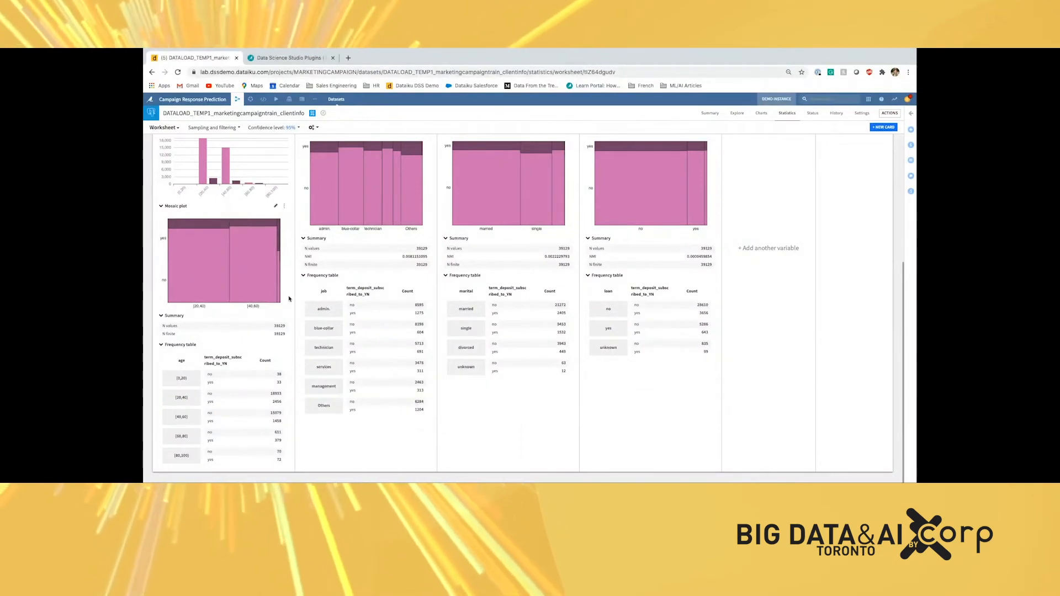
scroll(289, 298, "up", 5)
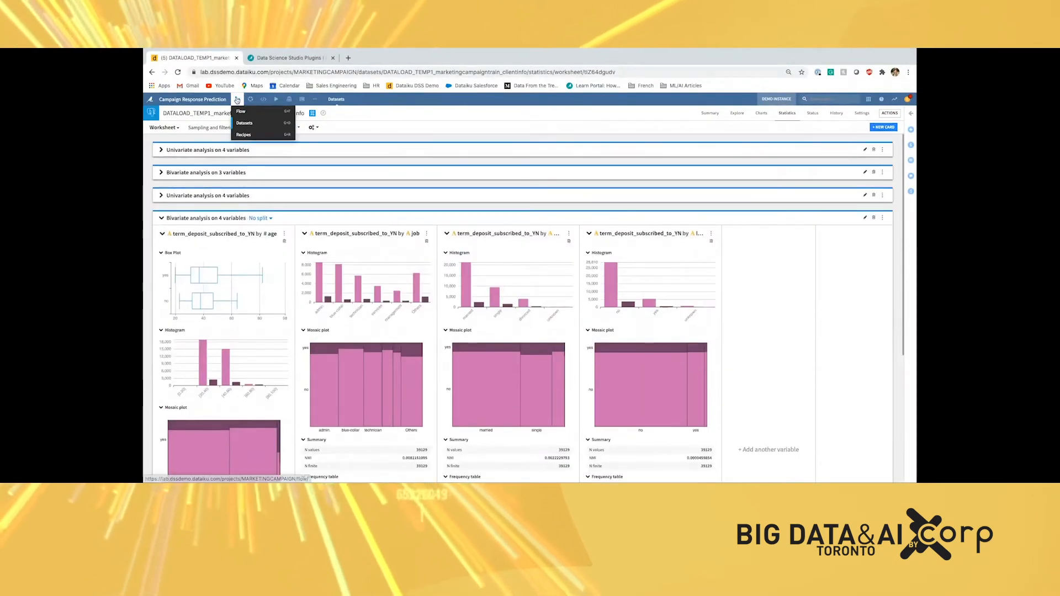
- From the Flow, create a Python recipe on the client info dataset with a new PostgreSQL output dataset named demo_11
left_click(237, 100)
left_click(279, 225)
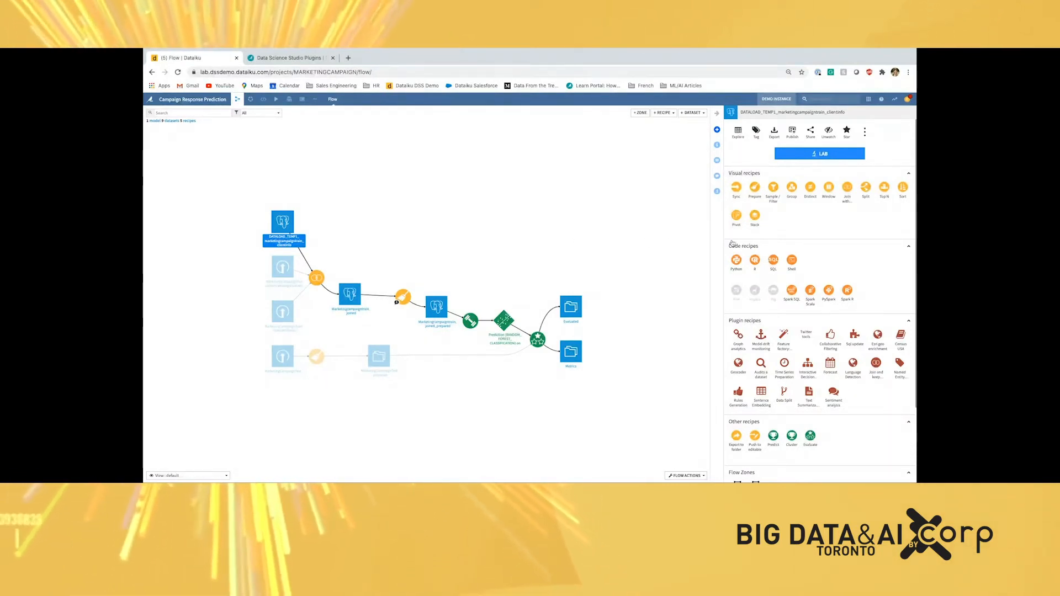
left_click(736, 260)
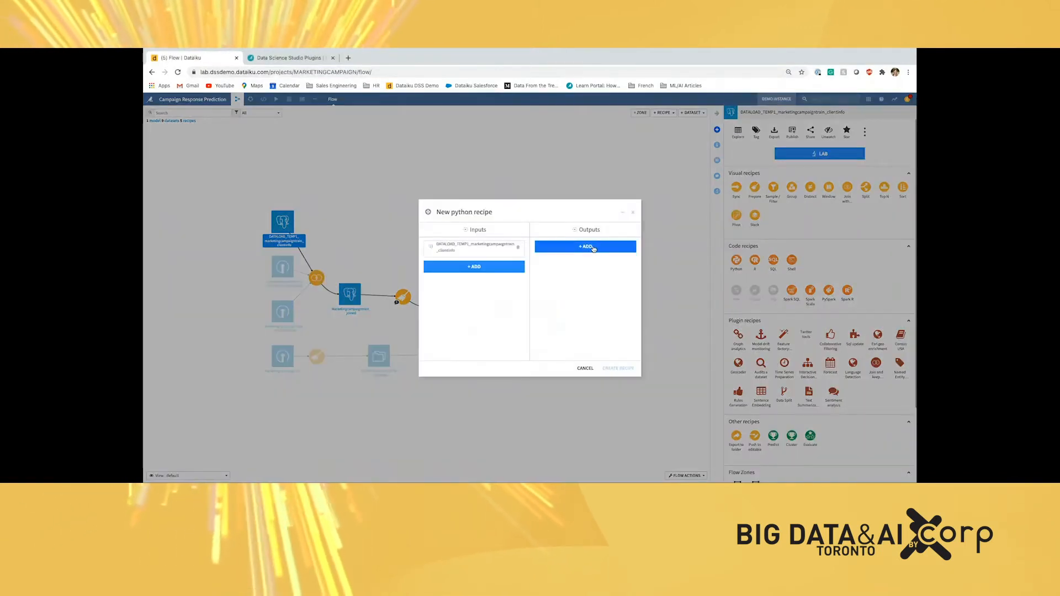
left_click(593, 248)
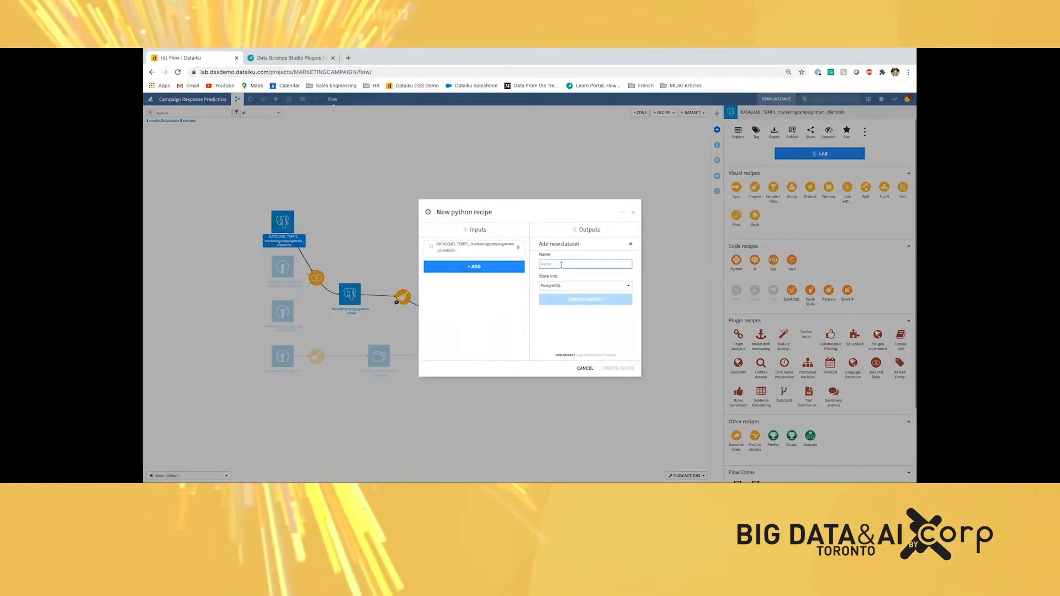
type("demo_11")
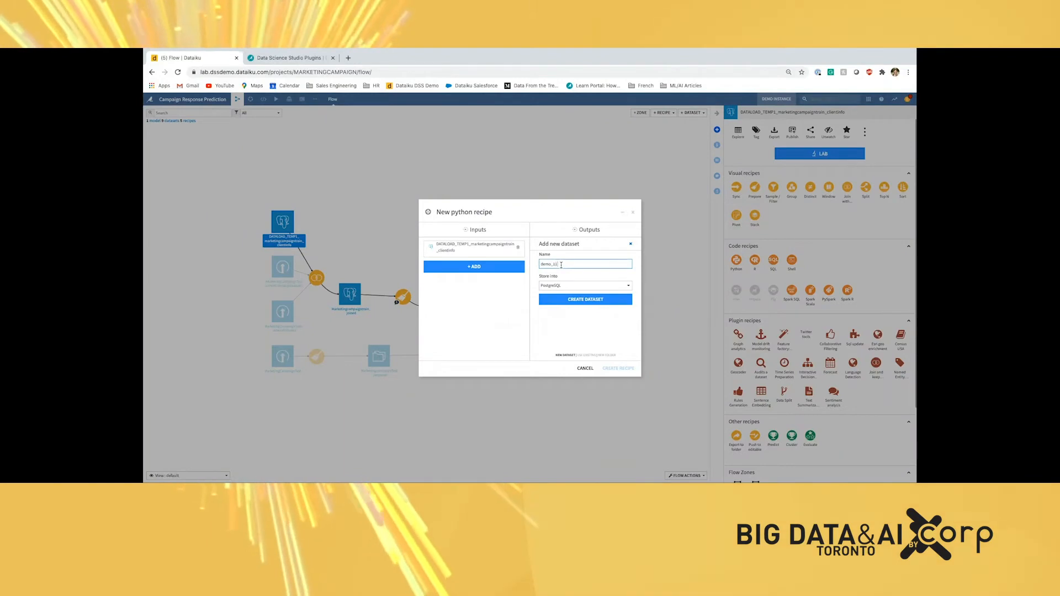
left_click(591, 301)
left_click(617, 367)
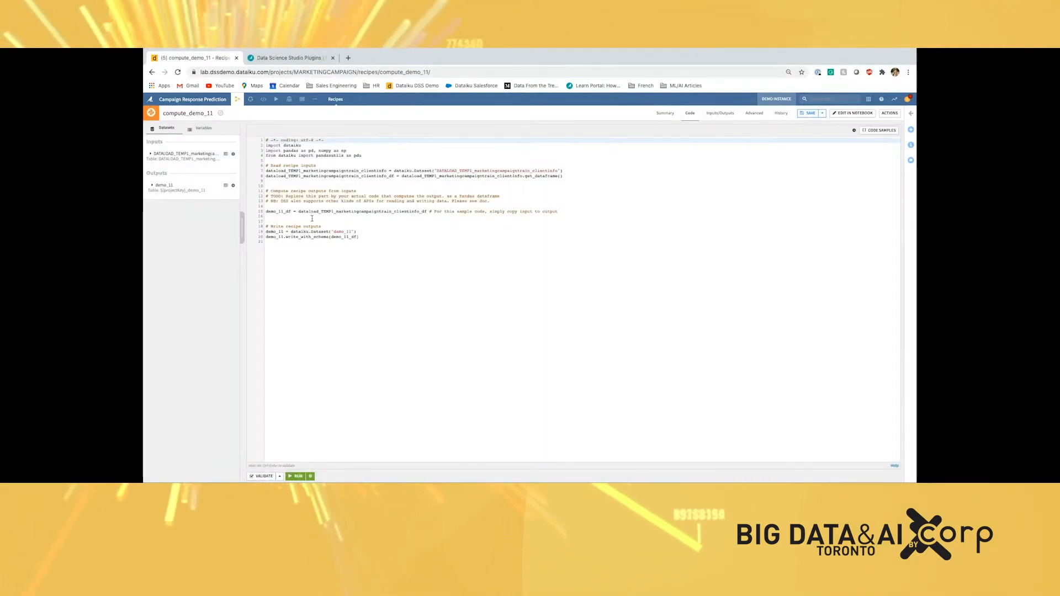
- Review the "Get statistics (numerical columns)" code sample and insert its all-columns snippet, my_df.describe(), into the recipe
left_click(878, 130)
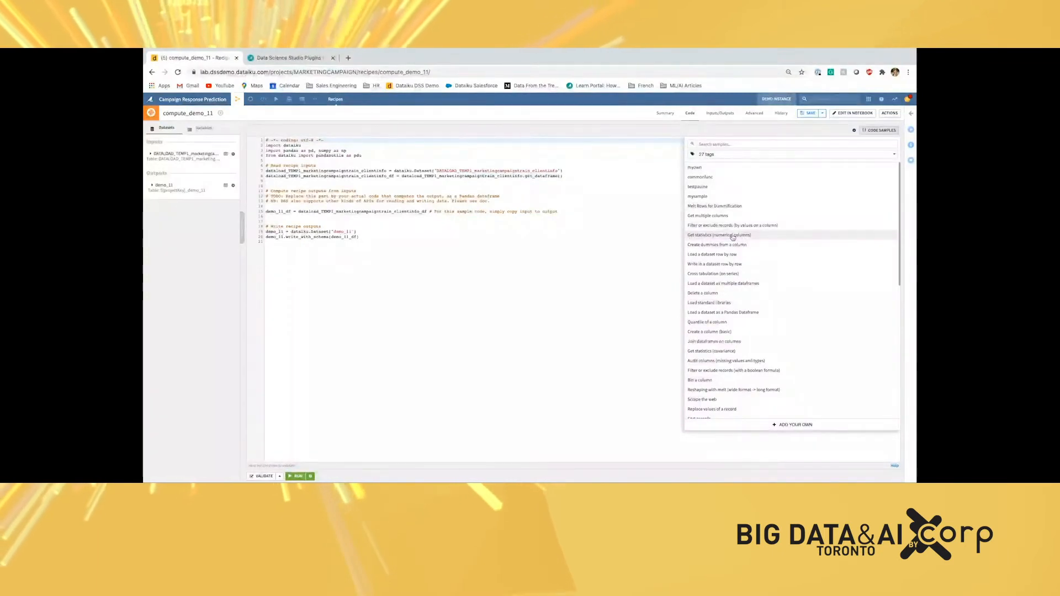
left_click(733, 238)
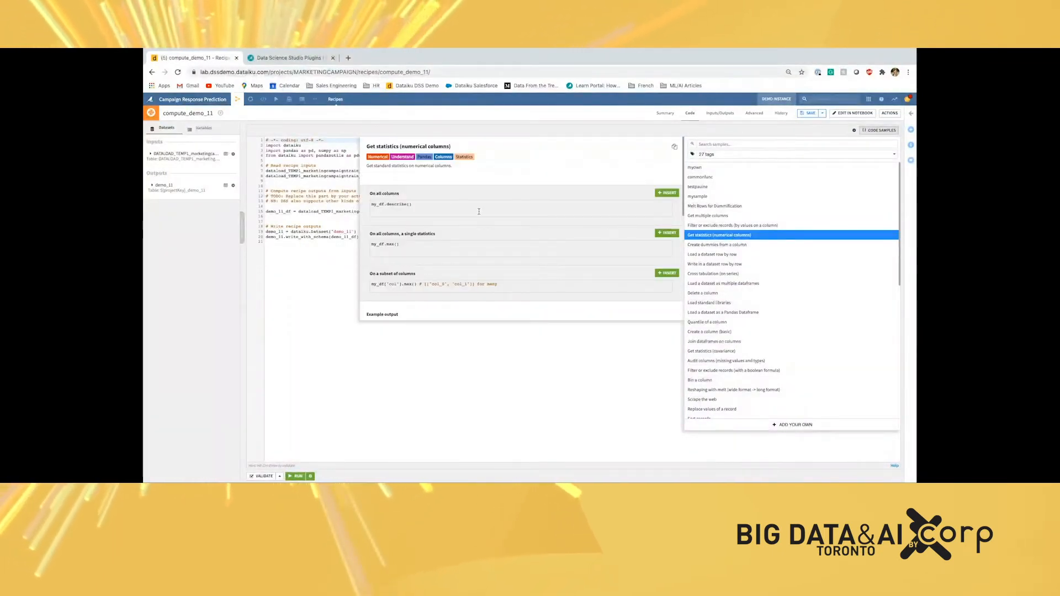
scroll(479, 211, "down", 1)
scroll(430, 224, "down", 3)
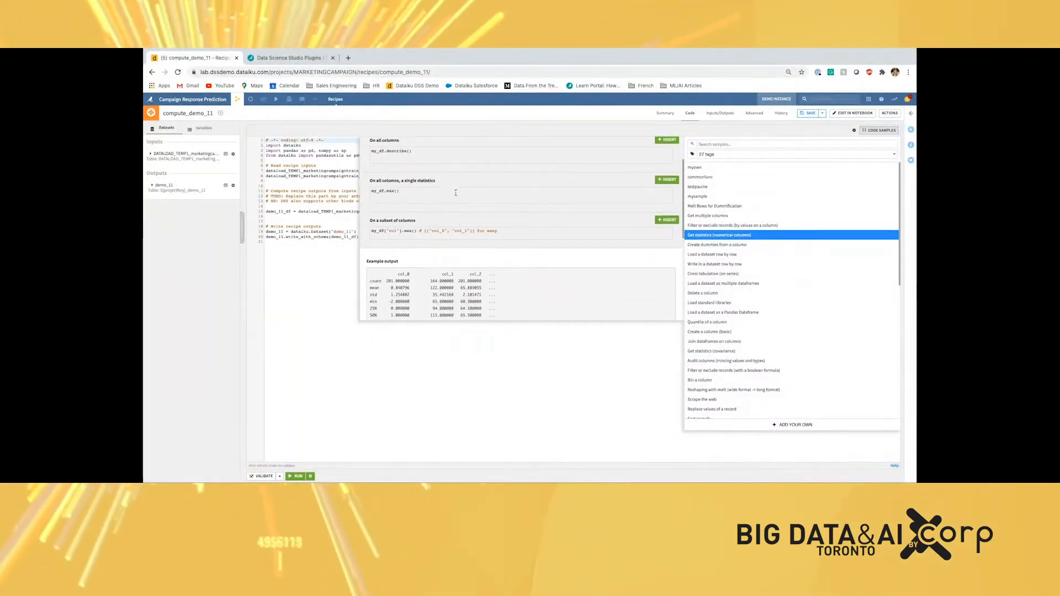
scroll(458, 223, "down", 3)
scroll(466, 221, "up", 6)
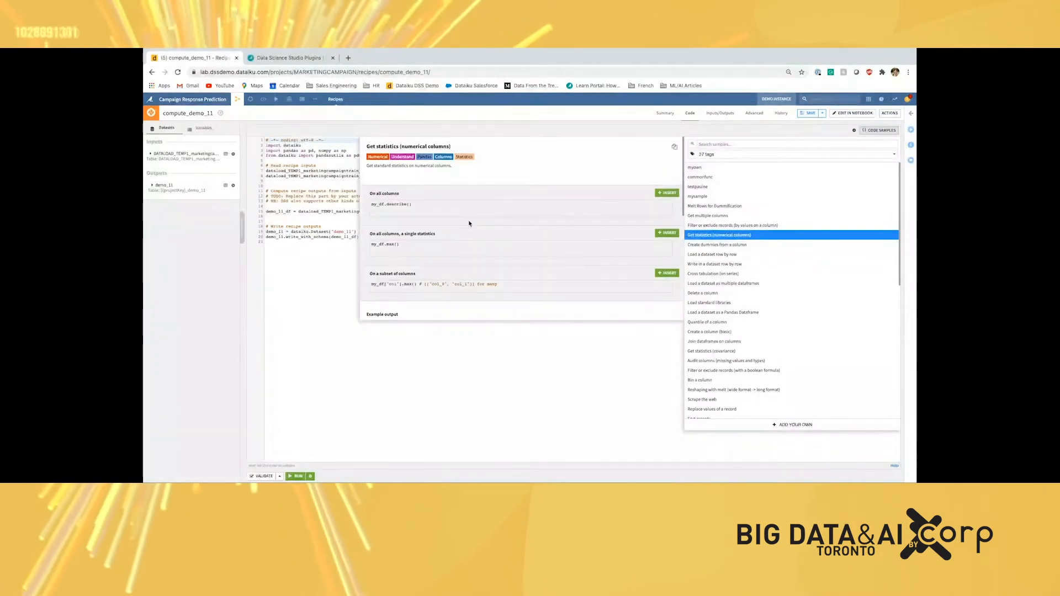
left_click(667, 191)
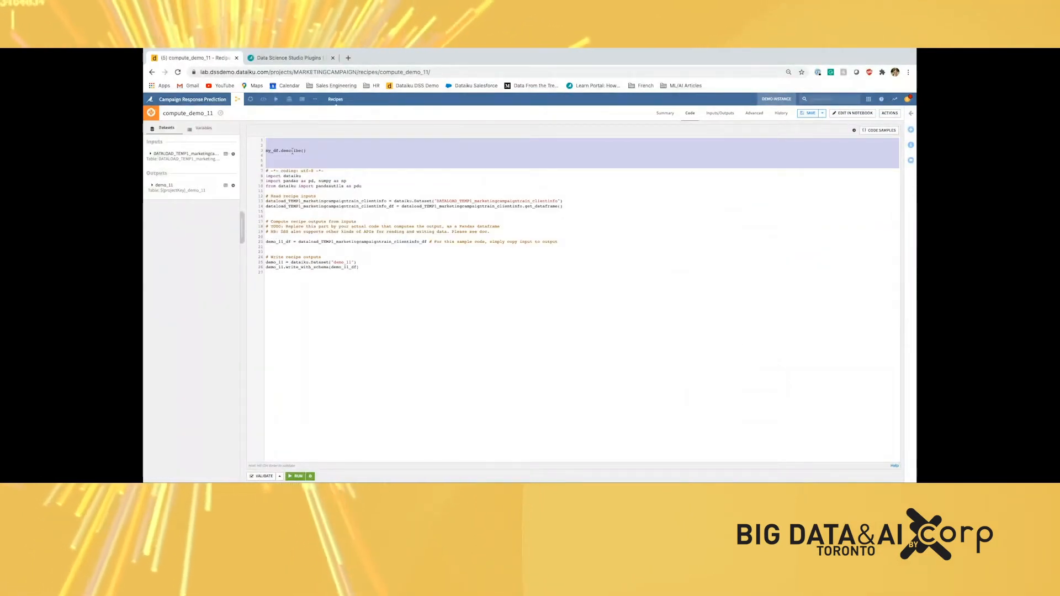
- Browse the remaining code samples and view the form for creating a custom sample, leaving it without saving
left_click(873, 132)
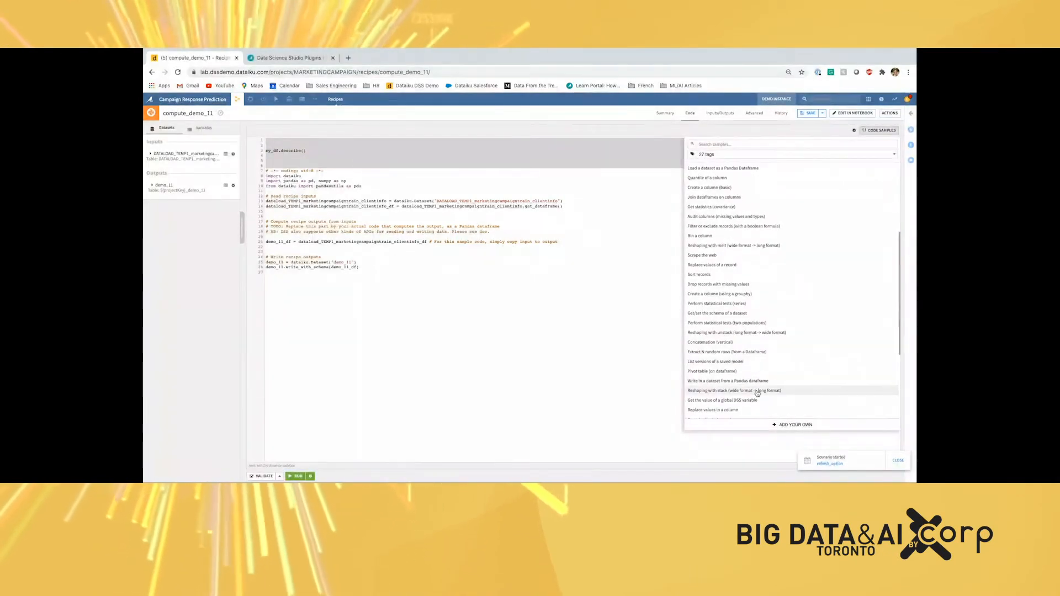
scroll(724, 385, "down", 3)
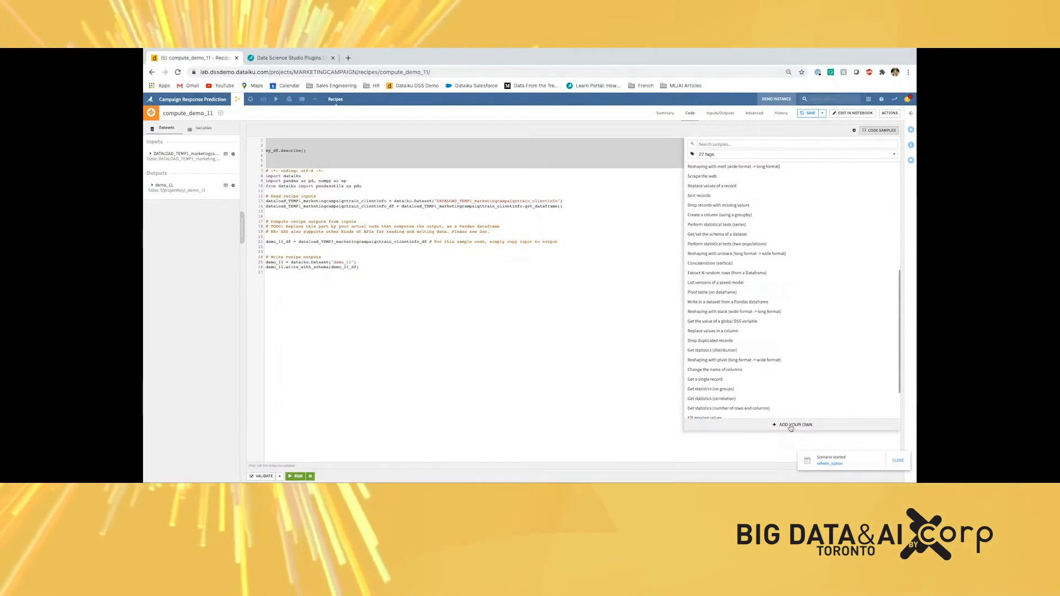
left_click(790, 426)
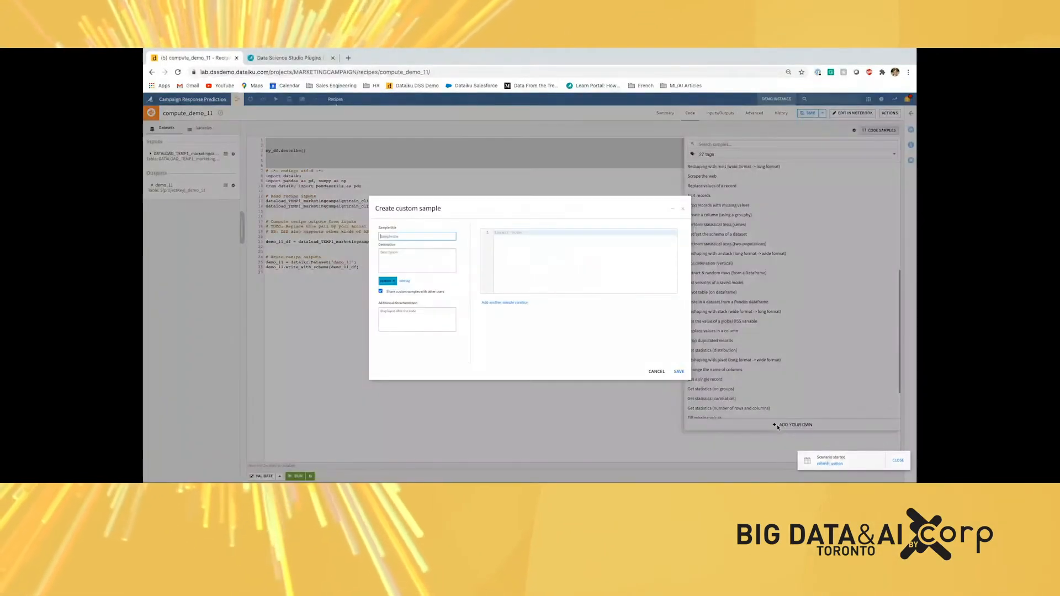
left_click(683, 209)
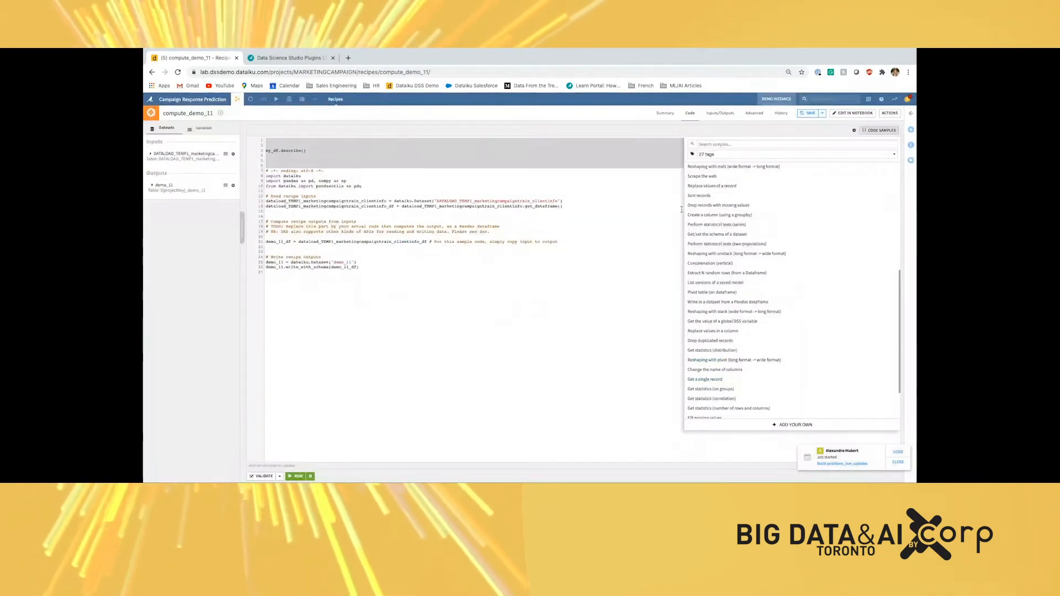
- Set the recipe's Python environment selection behavior to "Select an environment" and choose B_Python_27
left_click(755, 114)
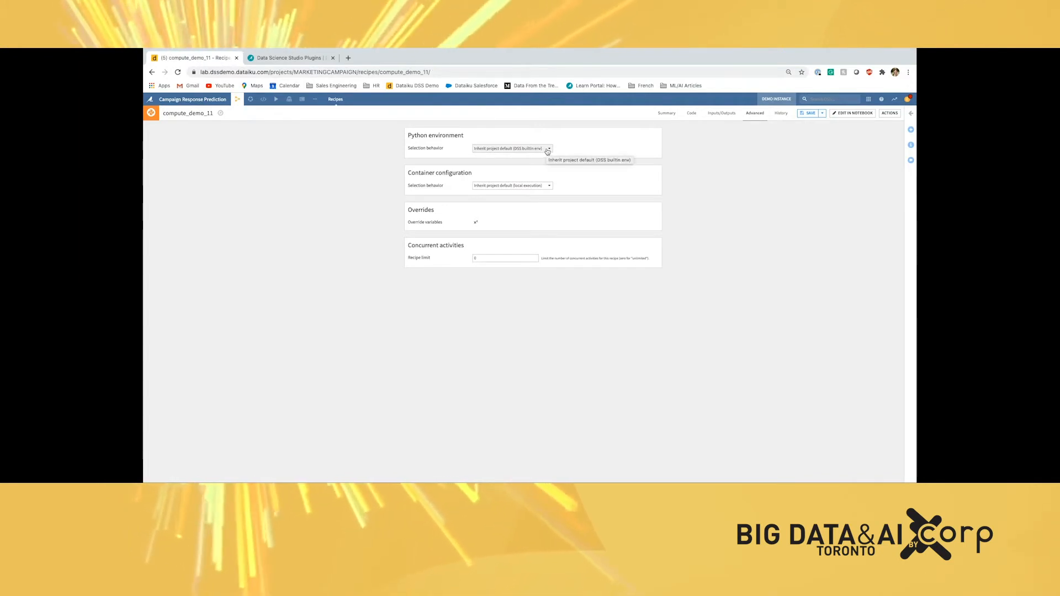
left_click(547, 151)
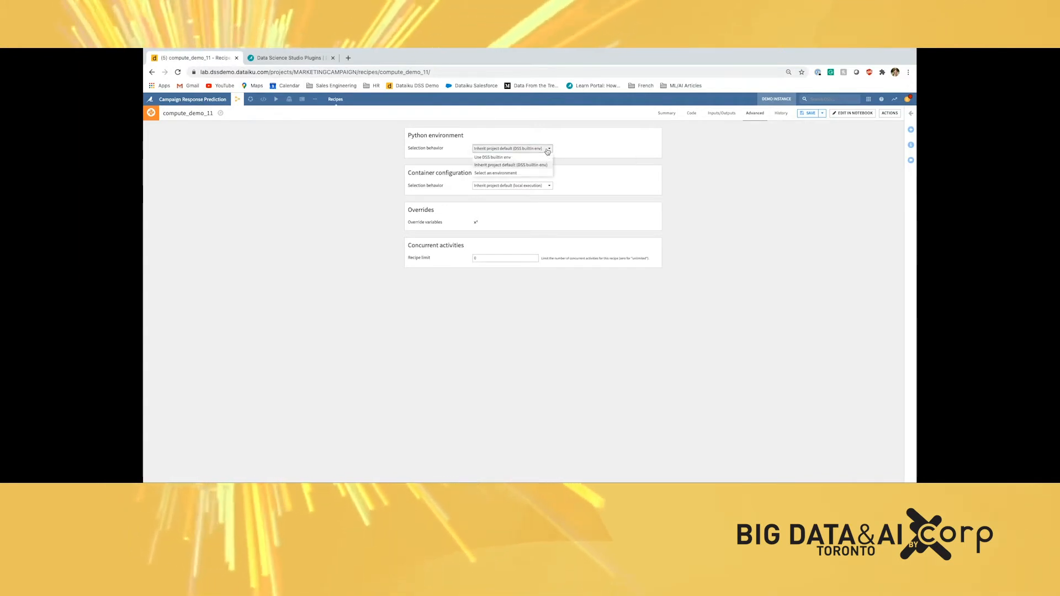
left_click(495, 172)
left_click(498, 161)
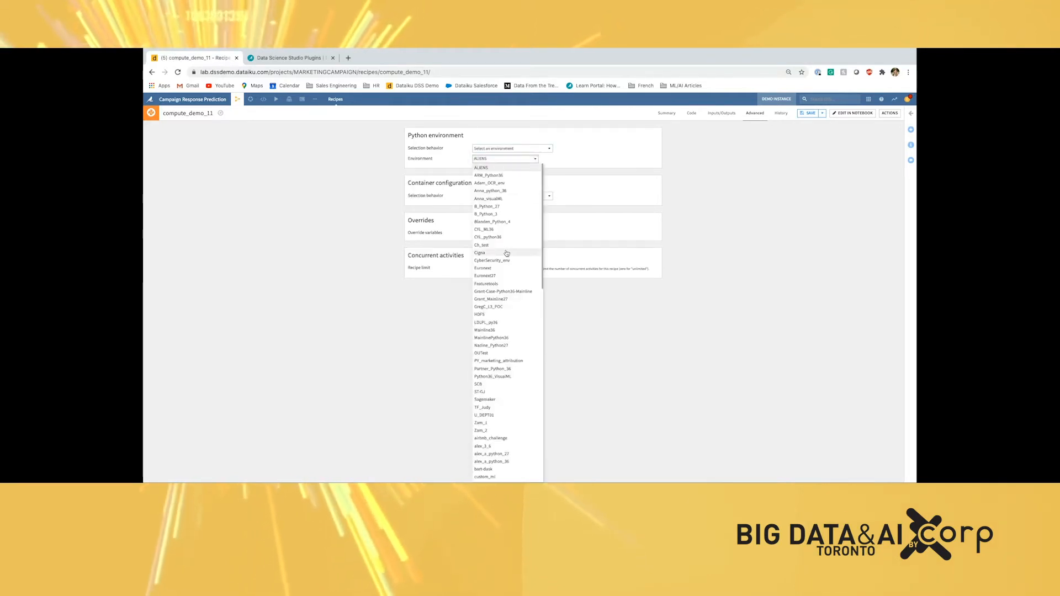
left_click(486, 206)
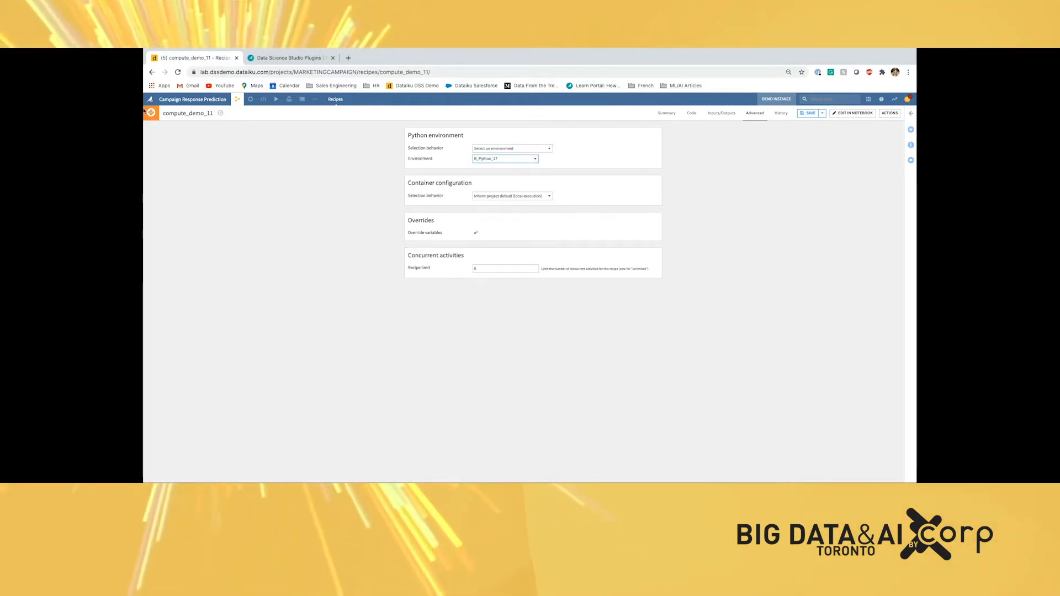
- Open the compute_demo_11 recipe for editing in a Jupyter notebook and go to the project's list of notebooks
mouse_move(234, 101)
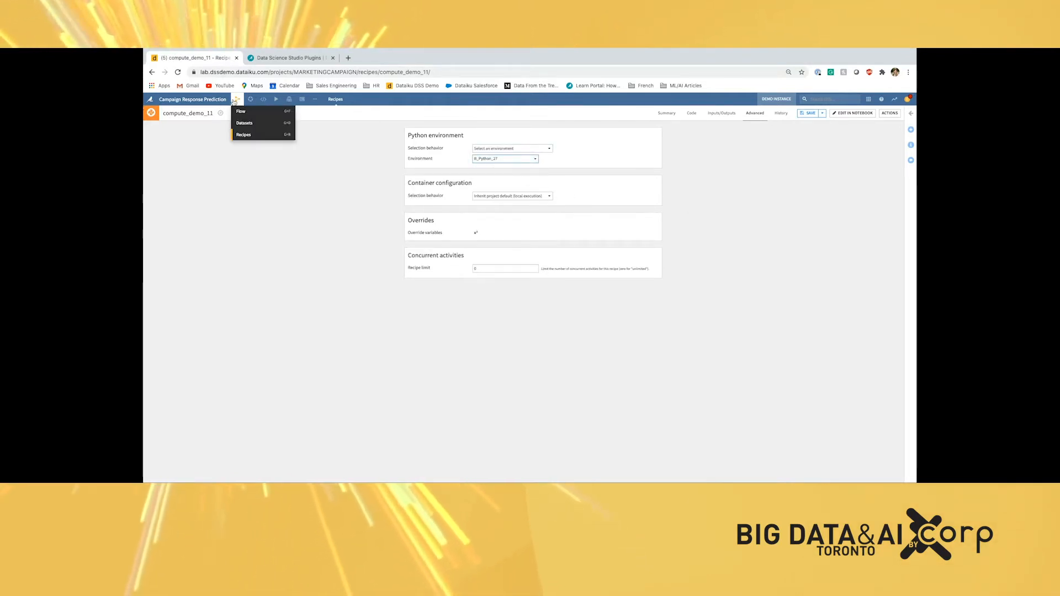
left_click(844, 114)
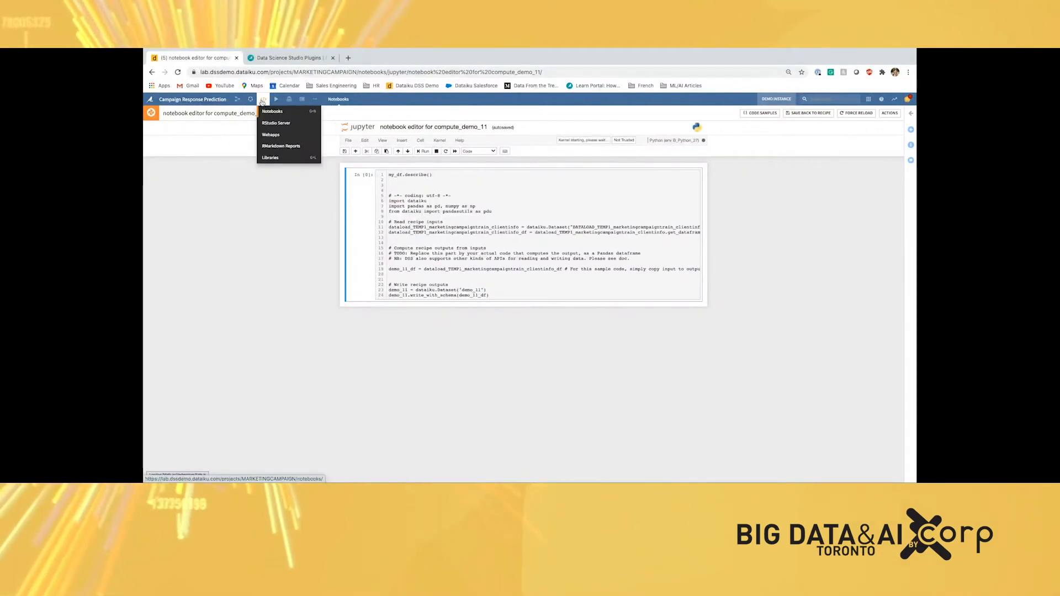
left_click(264, 109)
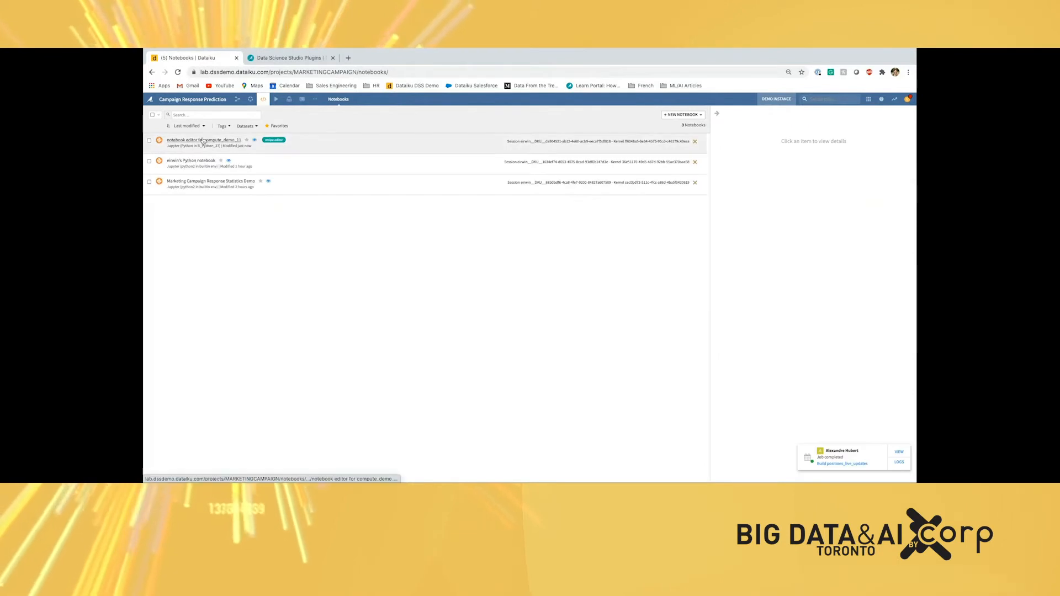
- Open the Marketing Campaign Response Statistics Demo notebook and review its dataset loading and statistical testing cells down to the end
left_click(221, 181)
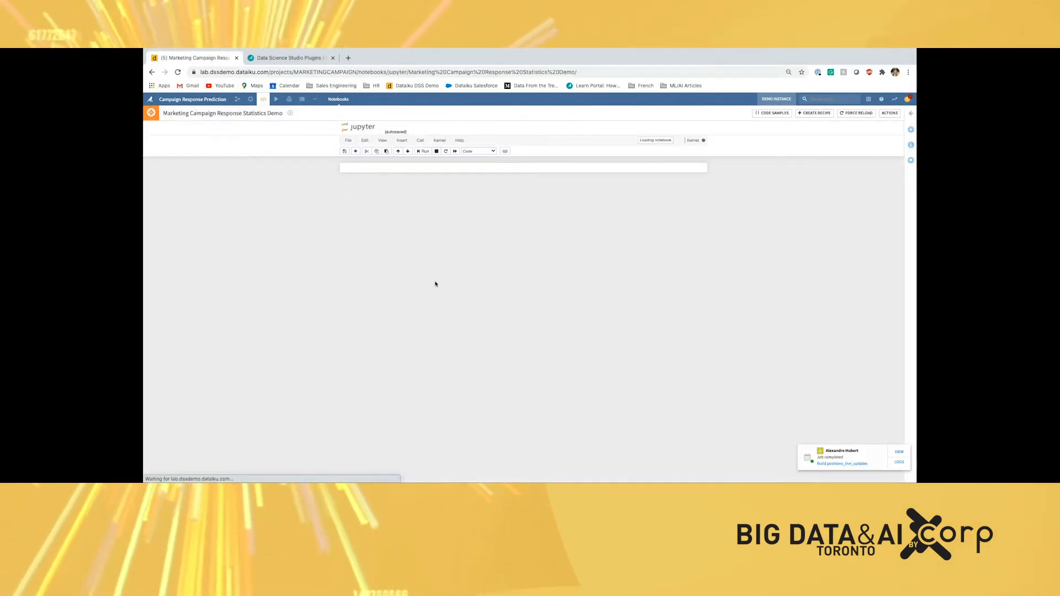
scroll(442, 241, "down", 5)
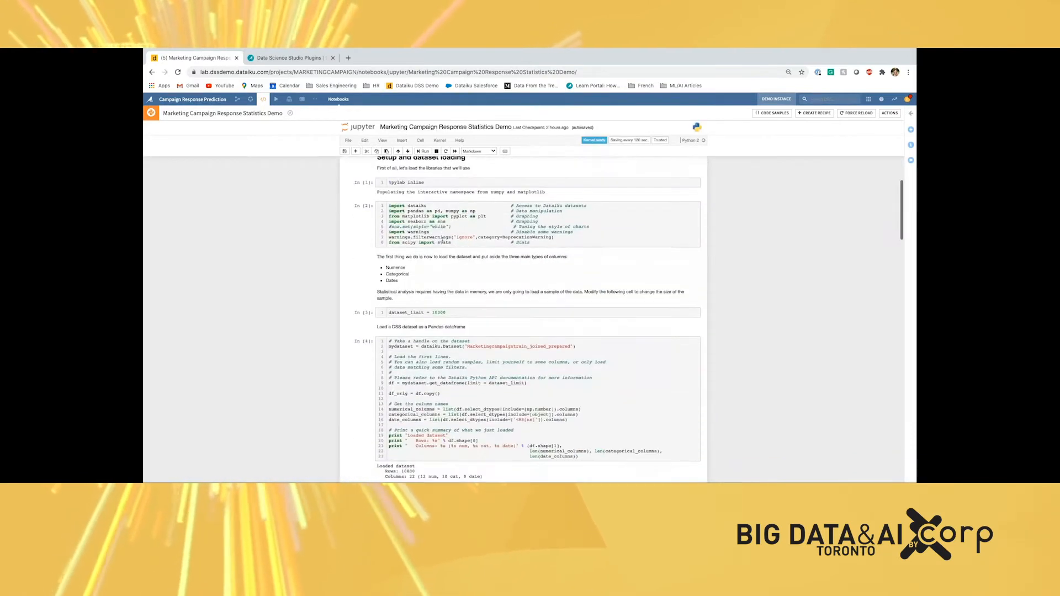
scroll(442, 241, "down", 20)
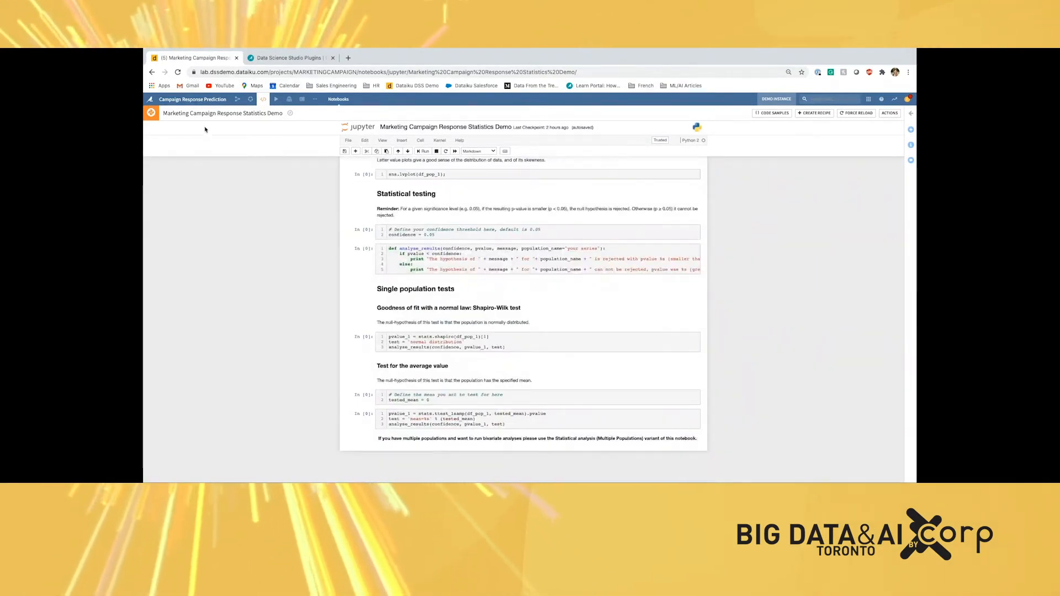
- Return to the project's Flow and open the join recipe compute_Marketingcampaigntrain_joined
left_click(238, 100)
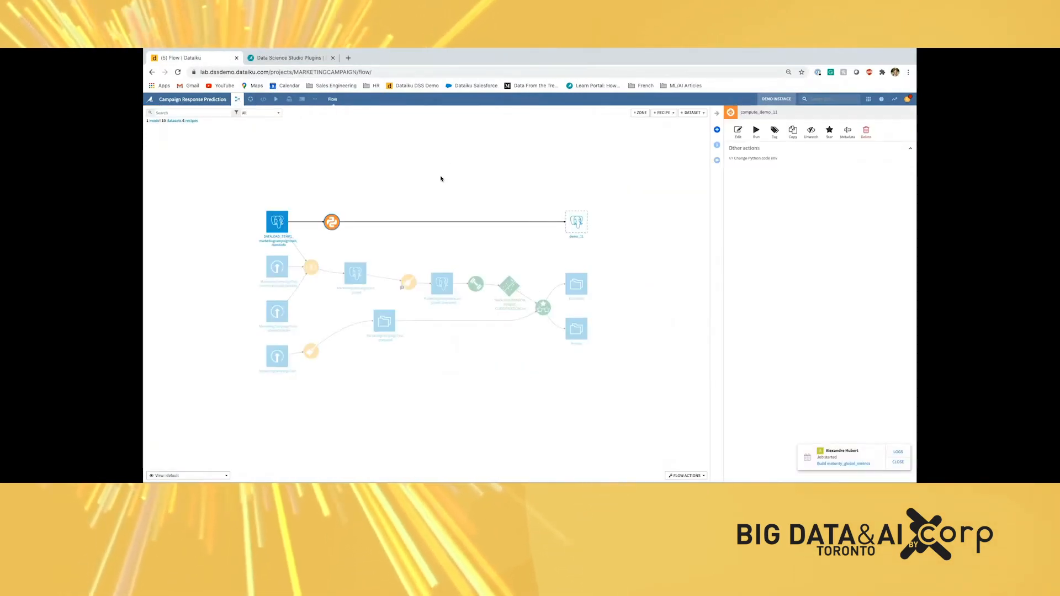
left_click(441, 178)
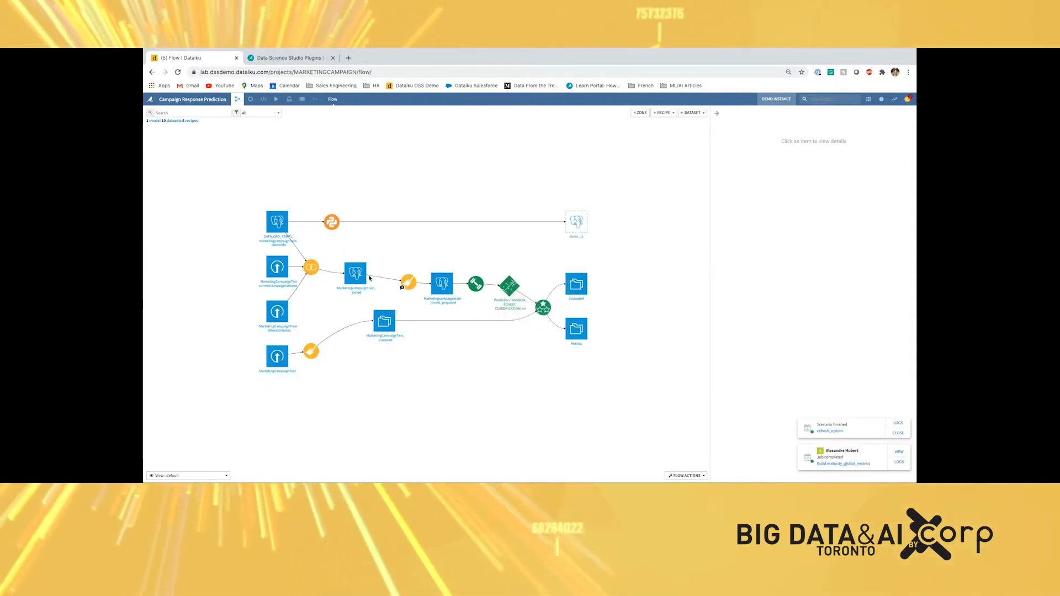
mouse_move(313, 269)
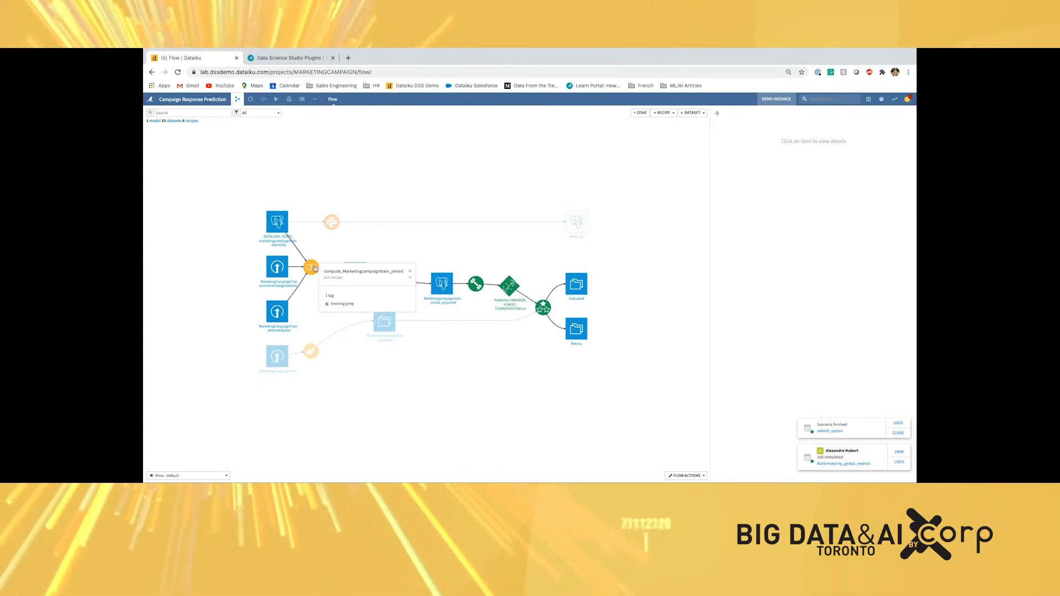
left_click(277, 222)
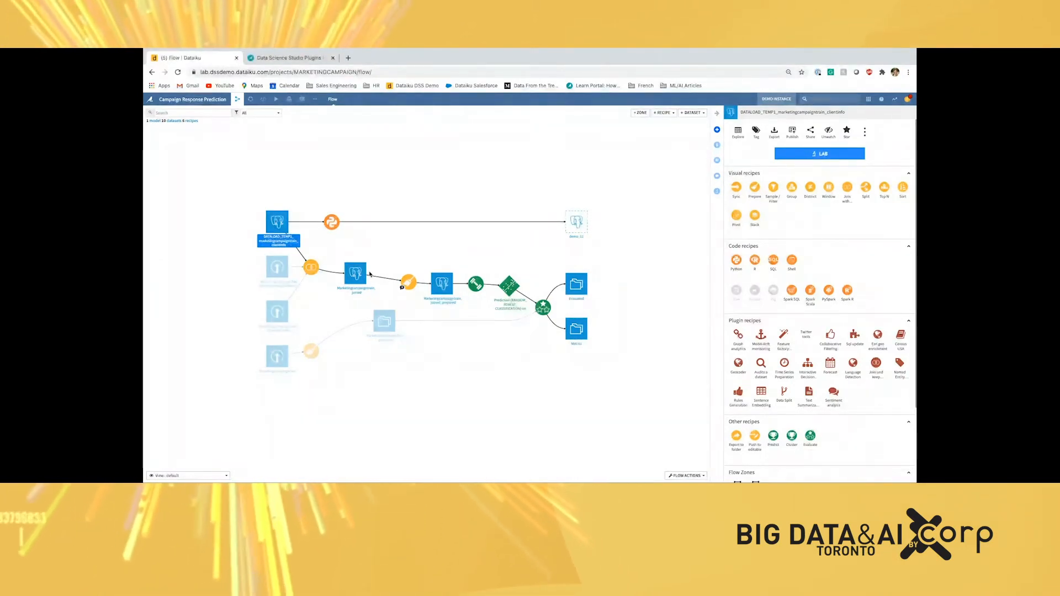
double_click(312, 269)
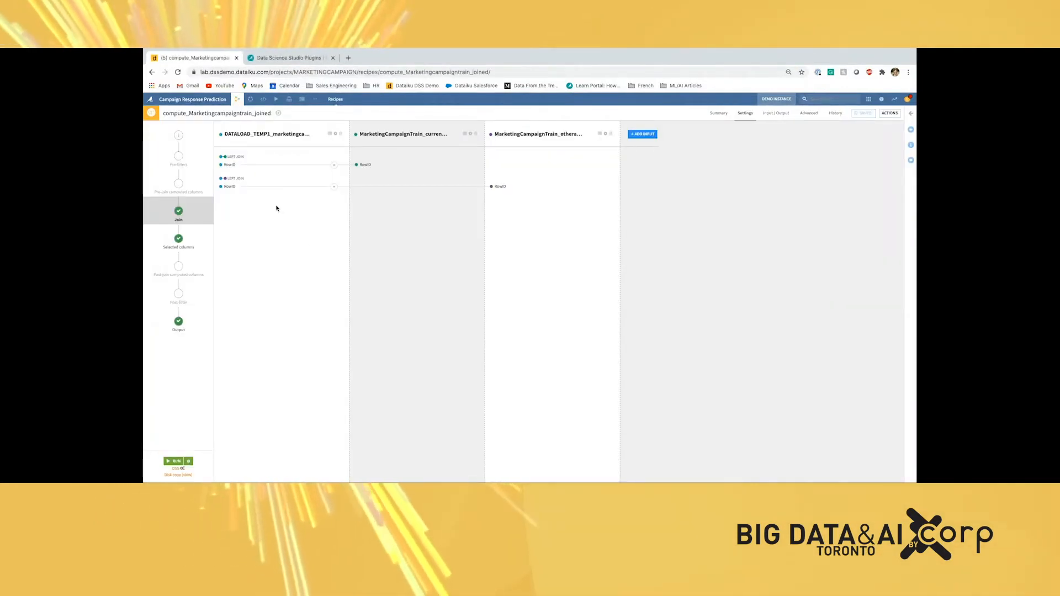
- Try other join types, including inner join, for the recipe's first join, and restore the left join
left_click(234, 157)
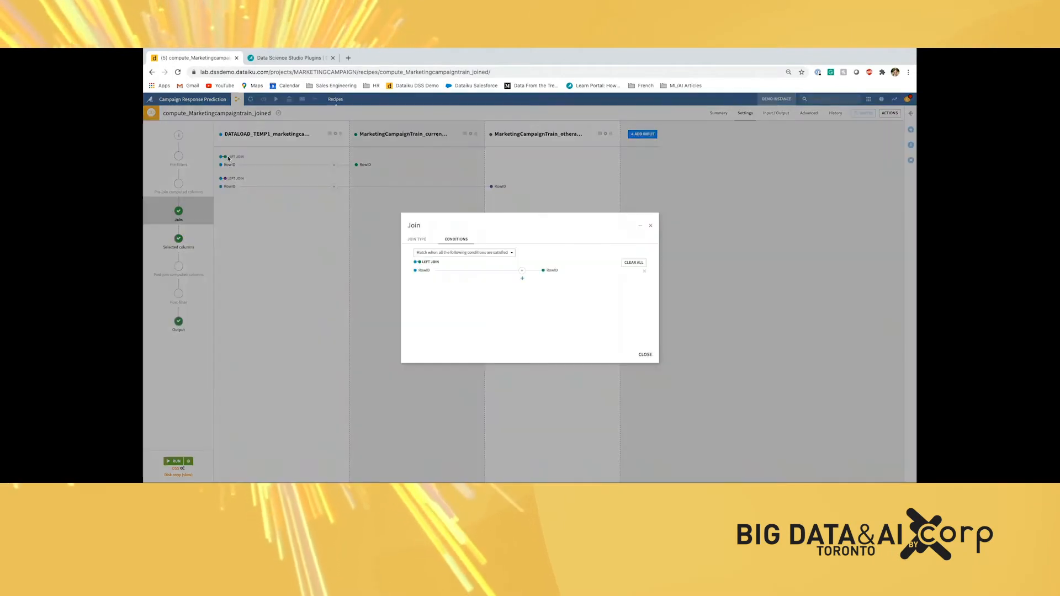
left_click(417, 239)
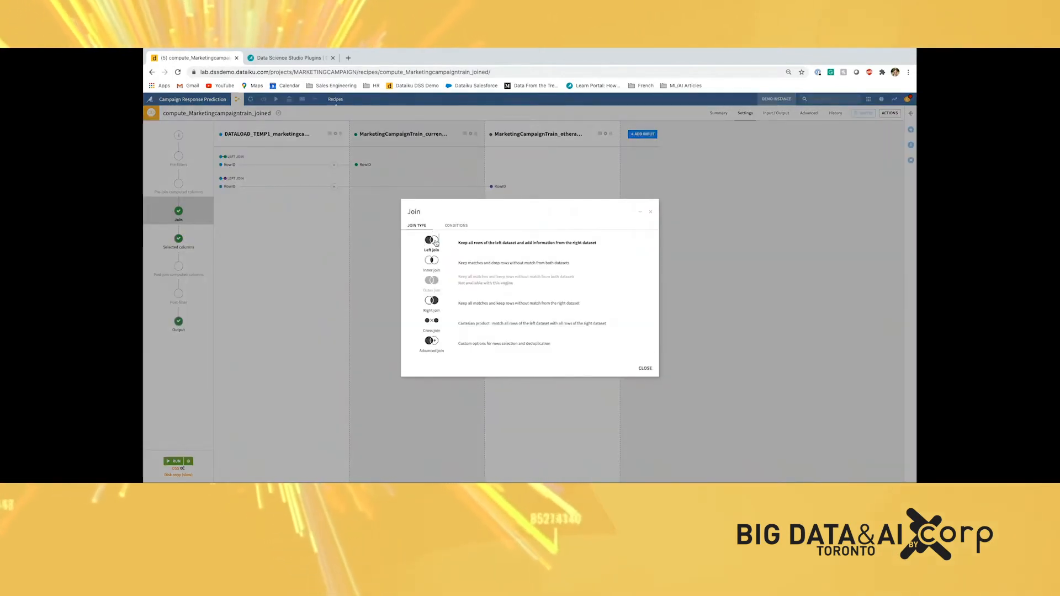
left_click(496, 266)
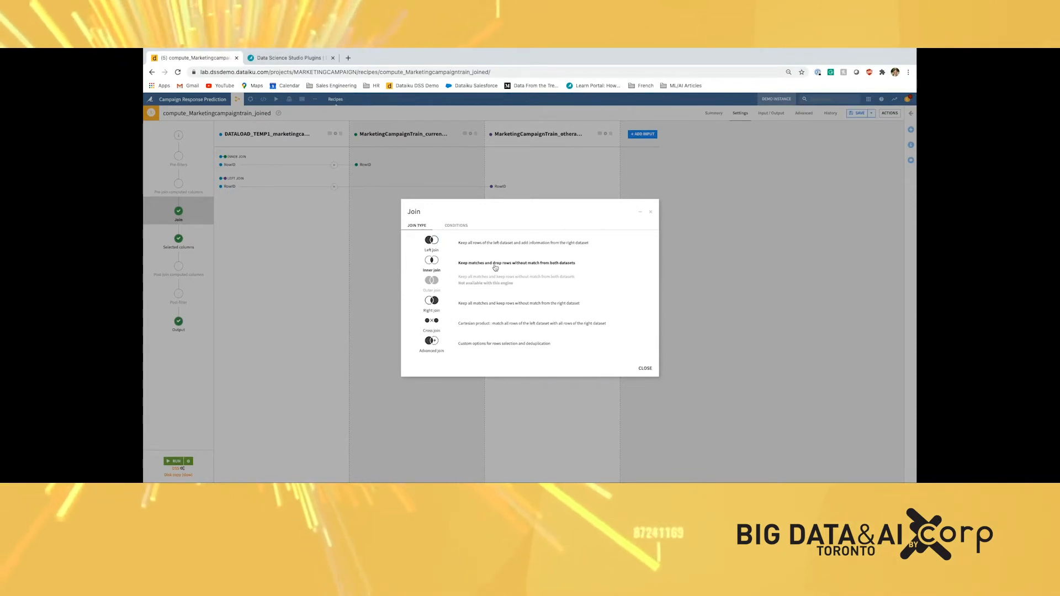
left_click(493, 306)
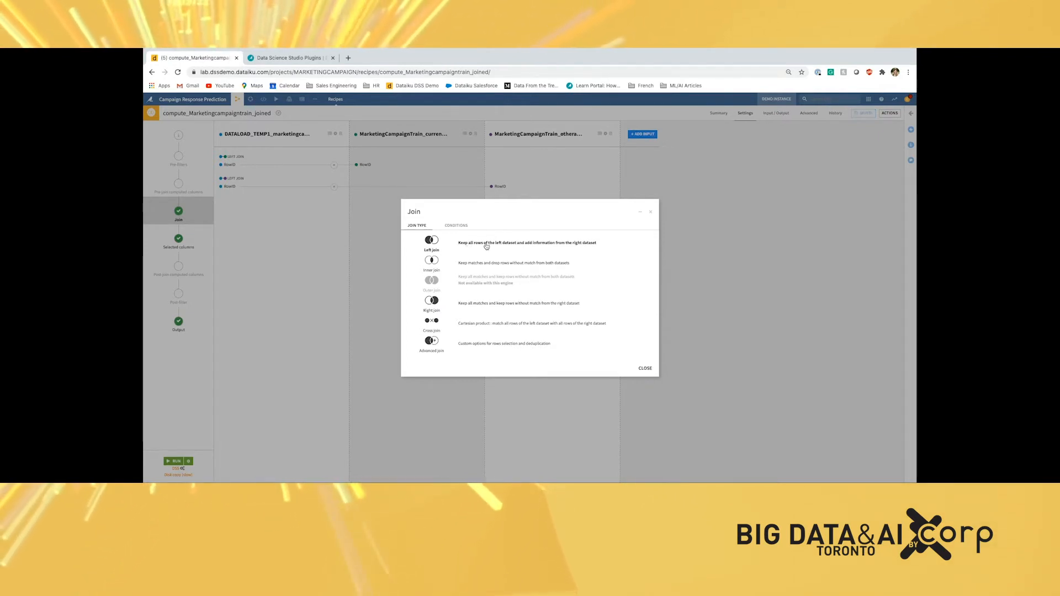
- Review the first join's RowID condition and its match options, keeping equality, and close the join settings
left_click(457, 226)
left_click(430, 271)
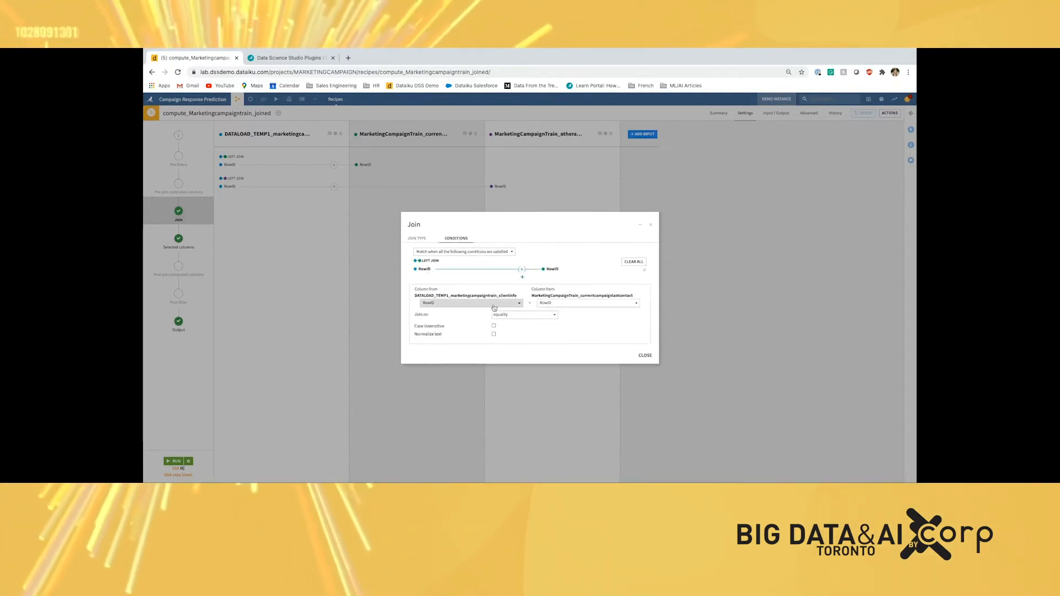
left_click(527, 316)
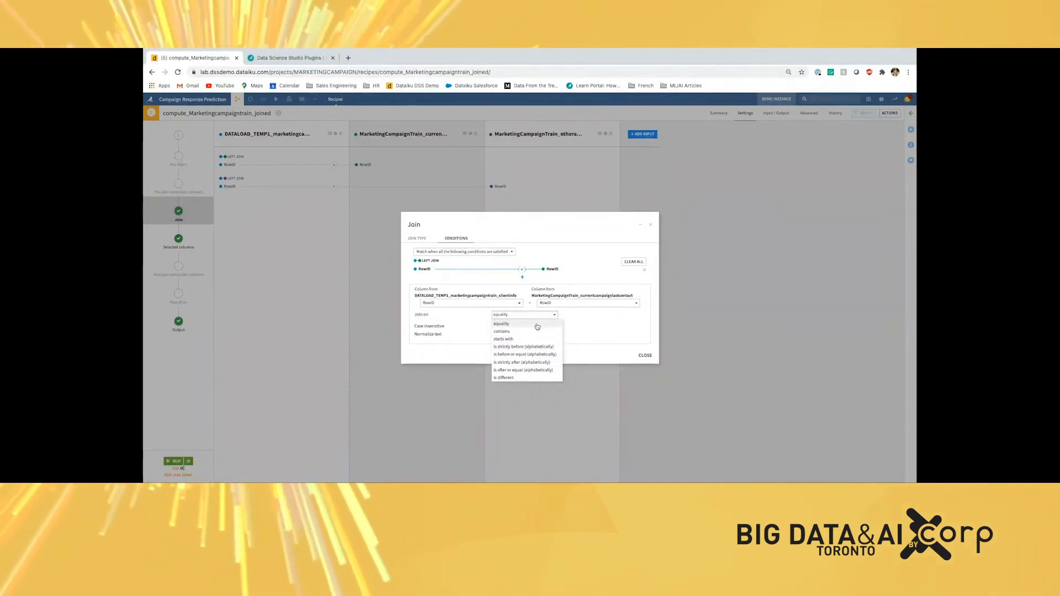
left_click(536, 324)
left_click(645, 354)
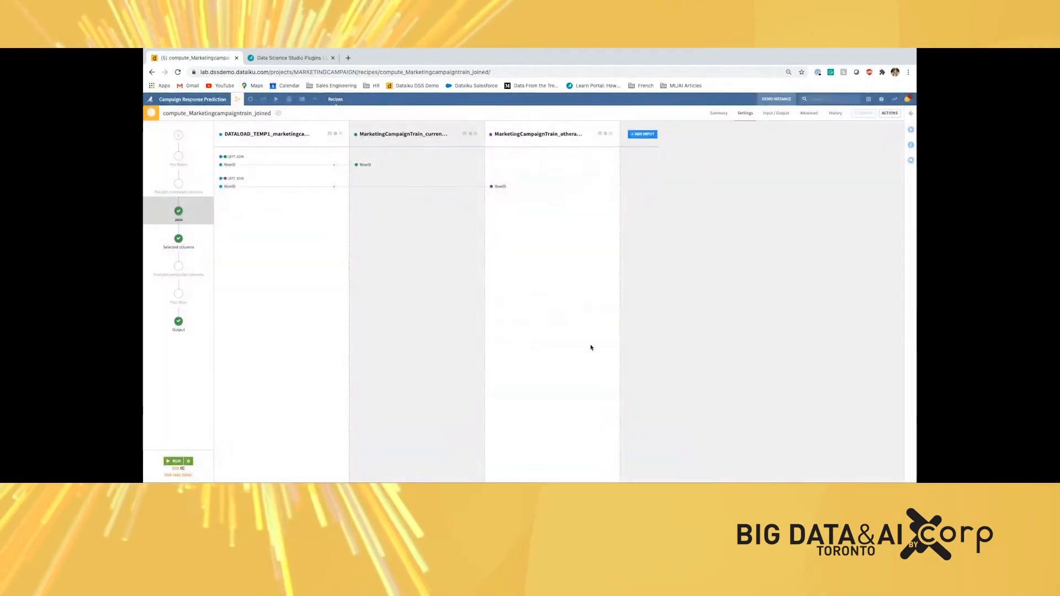
- Check the join recipe's output column names and run the recipe
left_click(179, 325)
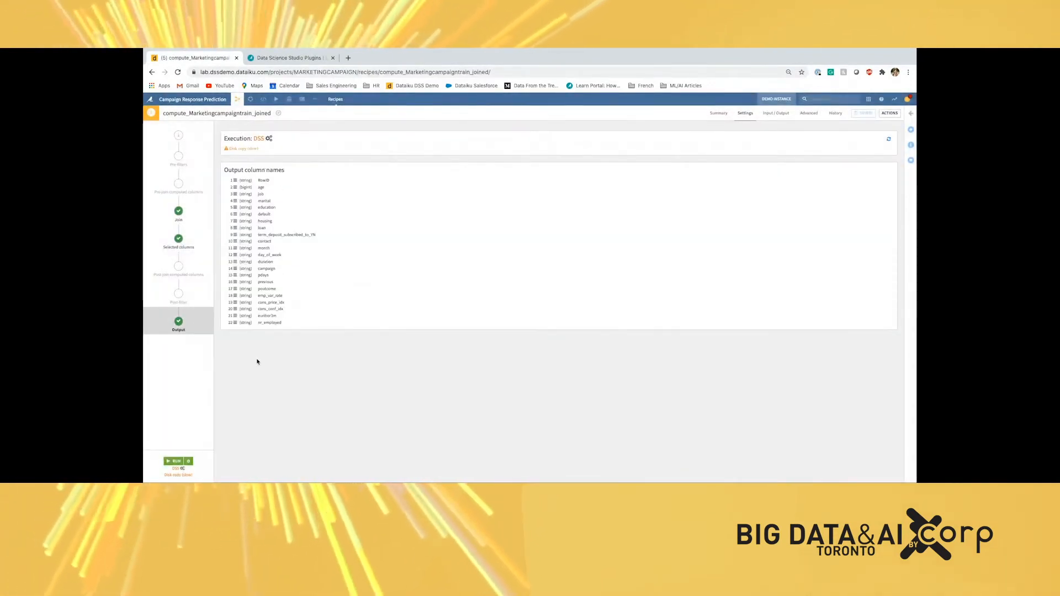
left_click(174, 461)
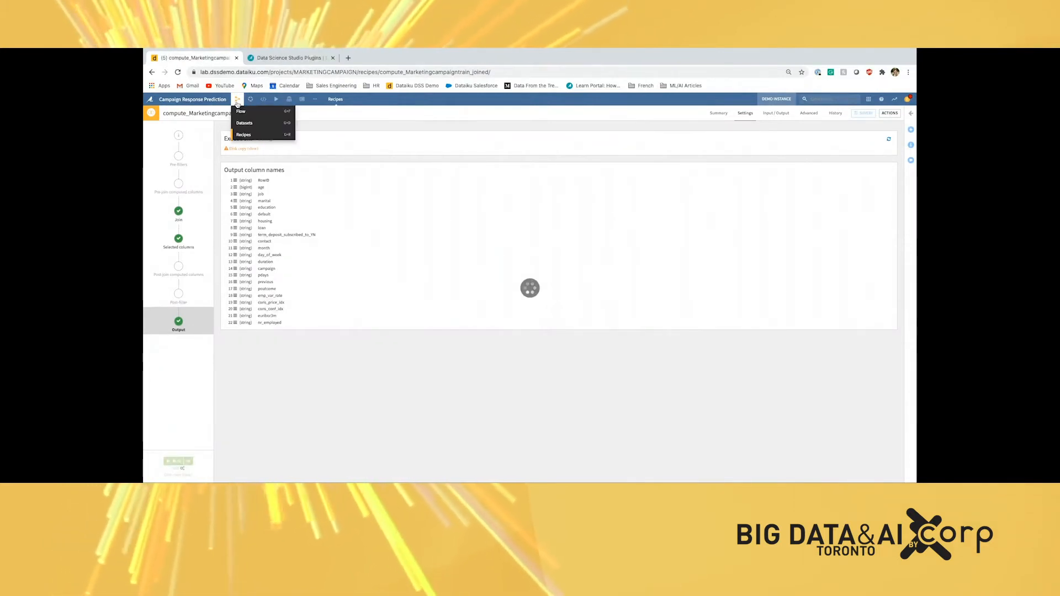
- Open the Marketingcampaigntrain_joined dataset from the Flow and examine its columns across the full table width
left_click(238, 102)
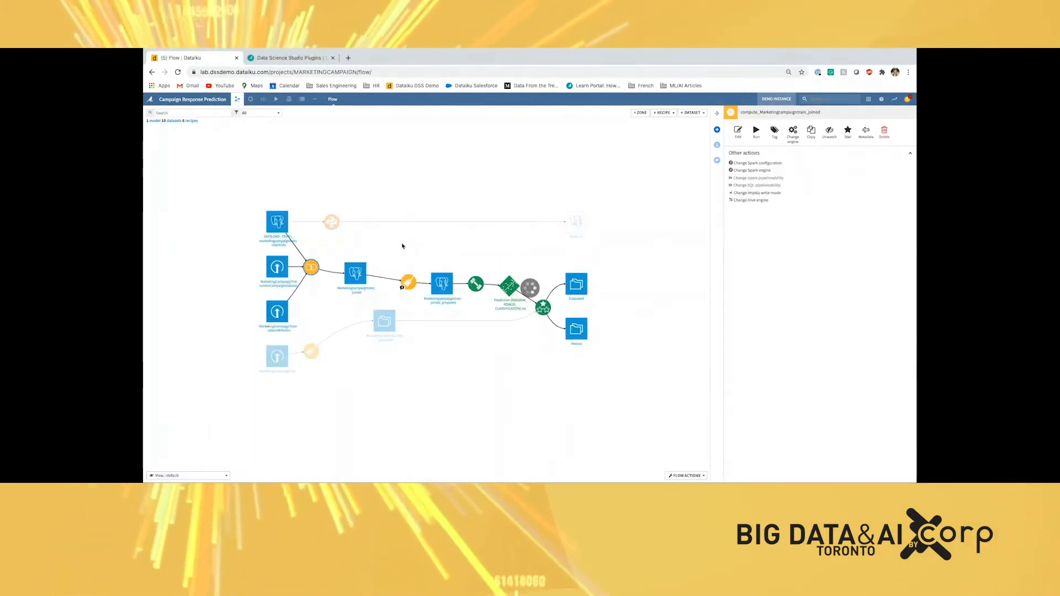
double_click(355, 272)
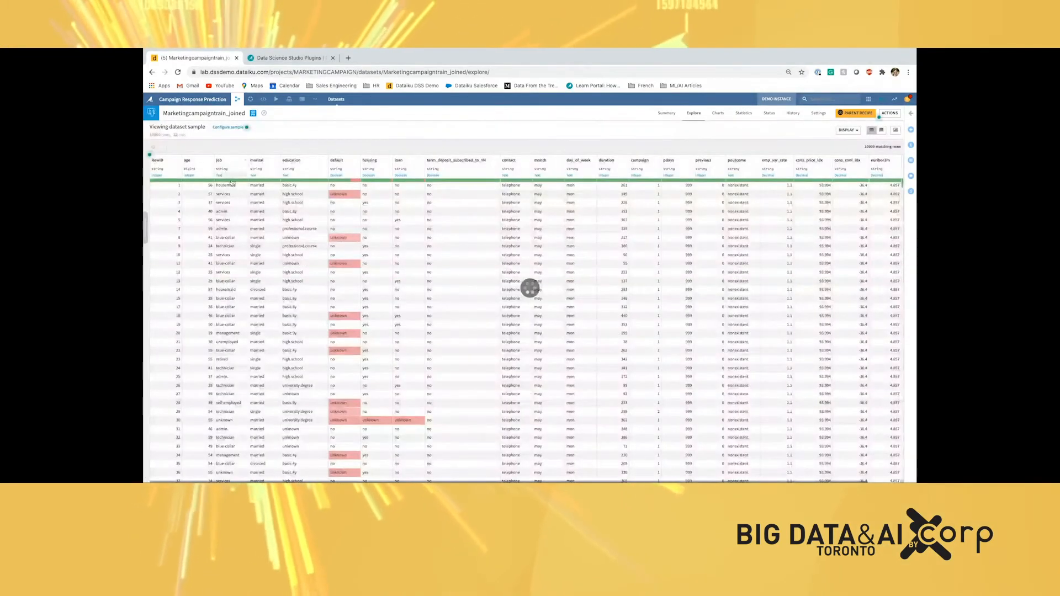
scroll(335, 164, "right", 1)
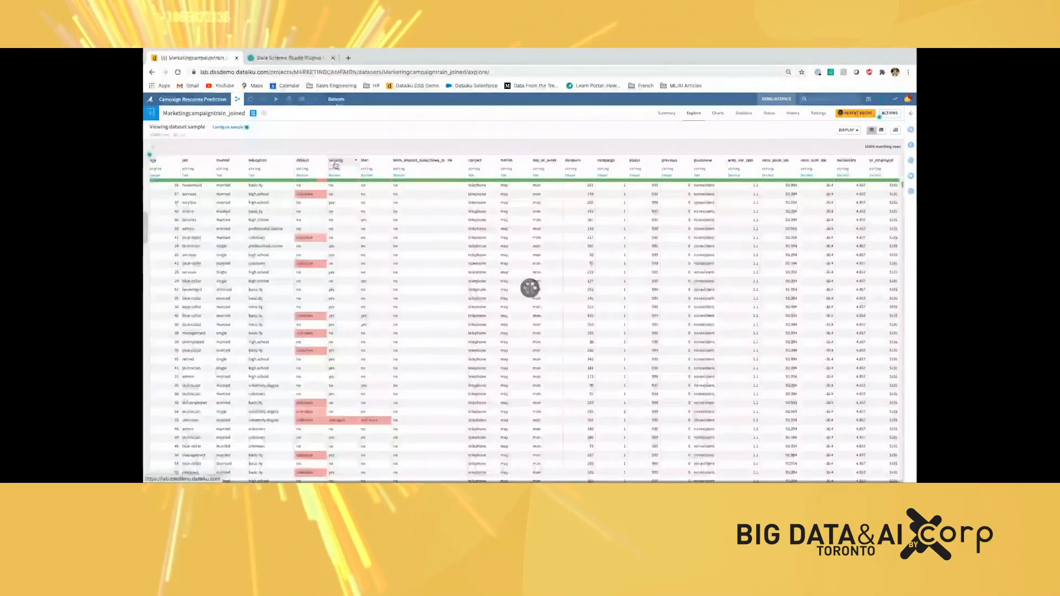
scroll(335, 165, "left", 1)
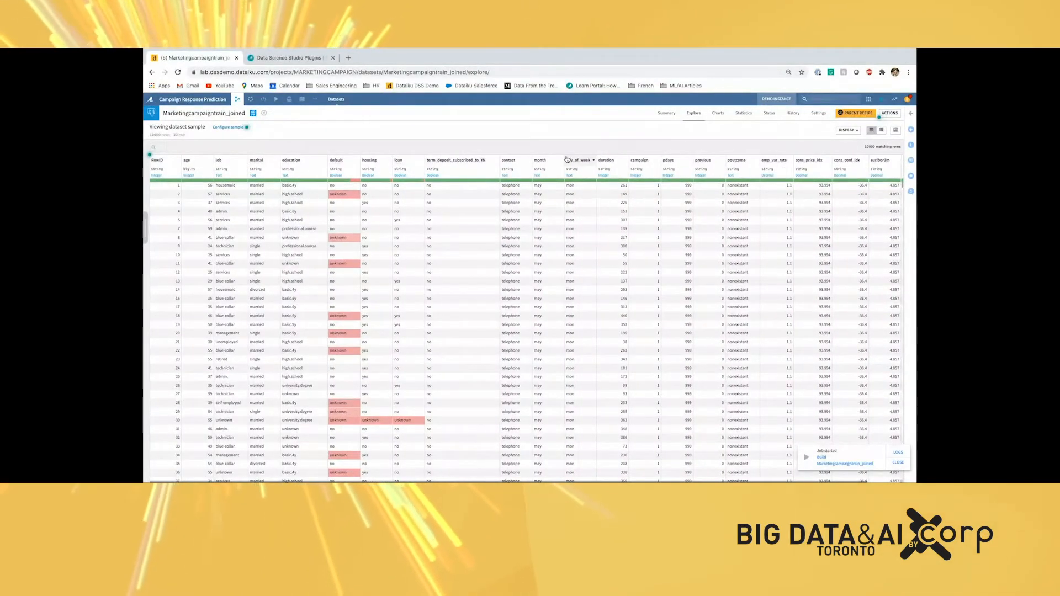
scroll(567, 159, "right", 1)
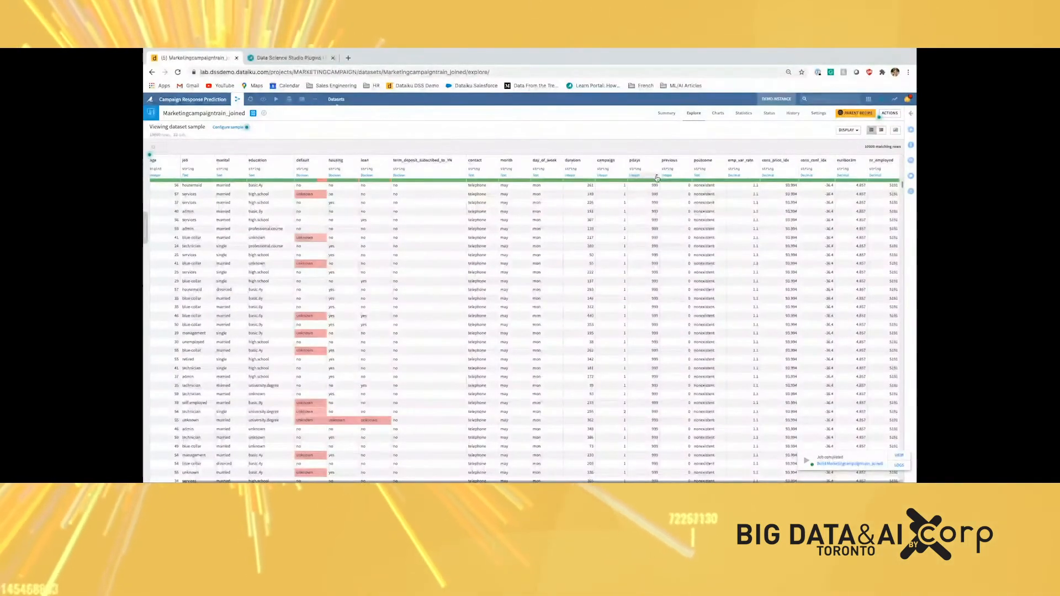
- View the joined dataset's "Count by job" and "Count by housing" charts and show the recipes and actions available for it
left_click(717, 114)
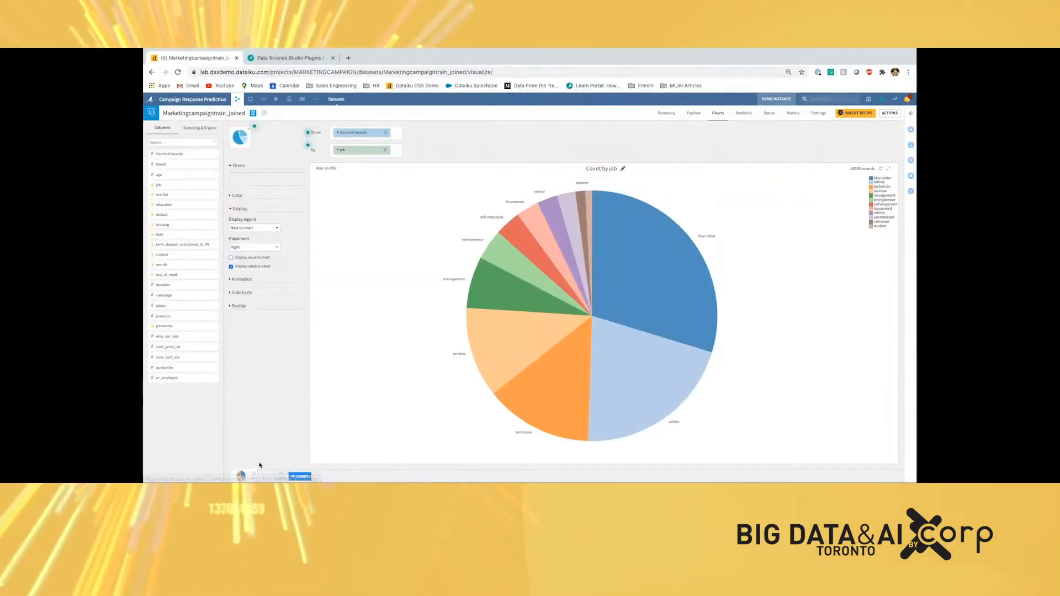
left_click(268, 475)
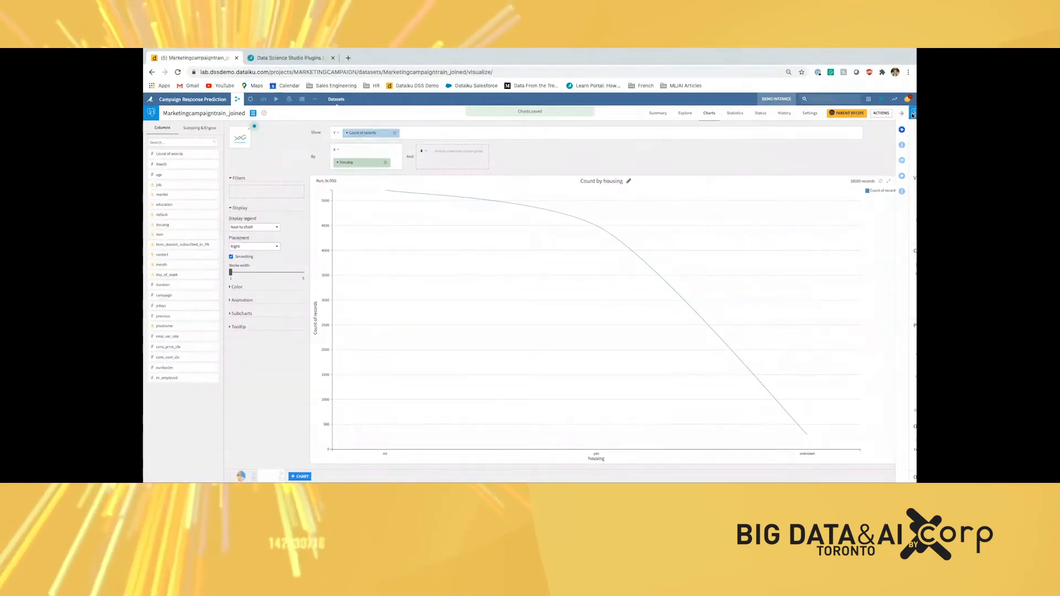
left_click(889, 112)
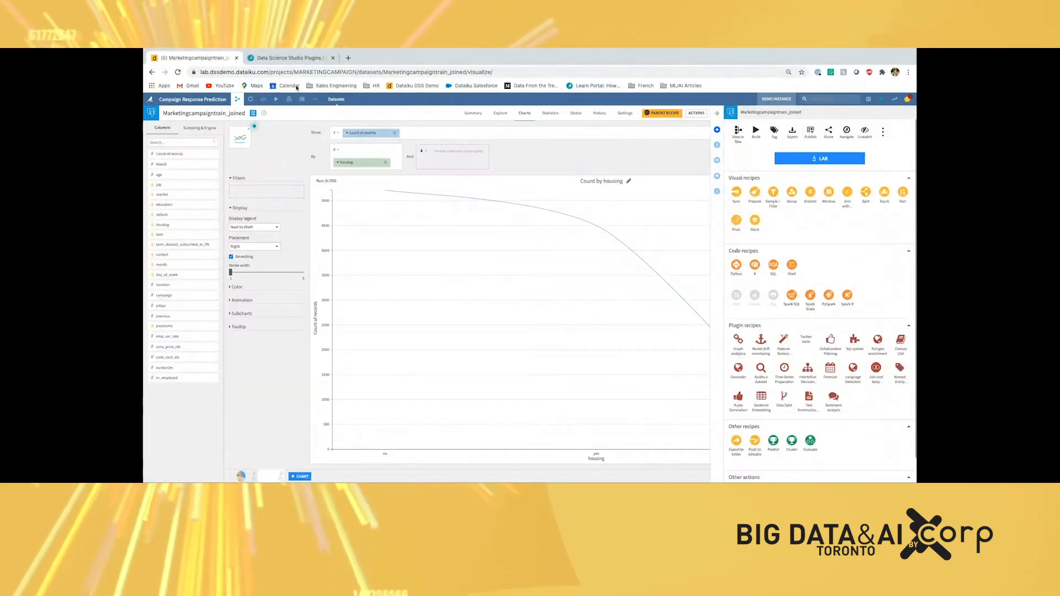
- Open the data preparation recipe compute_Marketingcampaigntrain_joined_prepared from the Flow and show the processor library for adding a new step
left_click(240, 111)
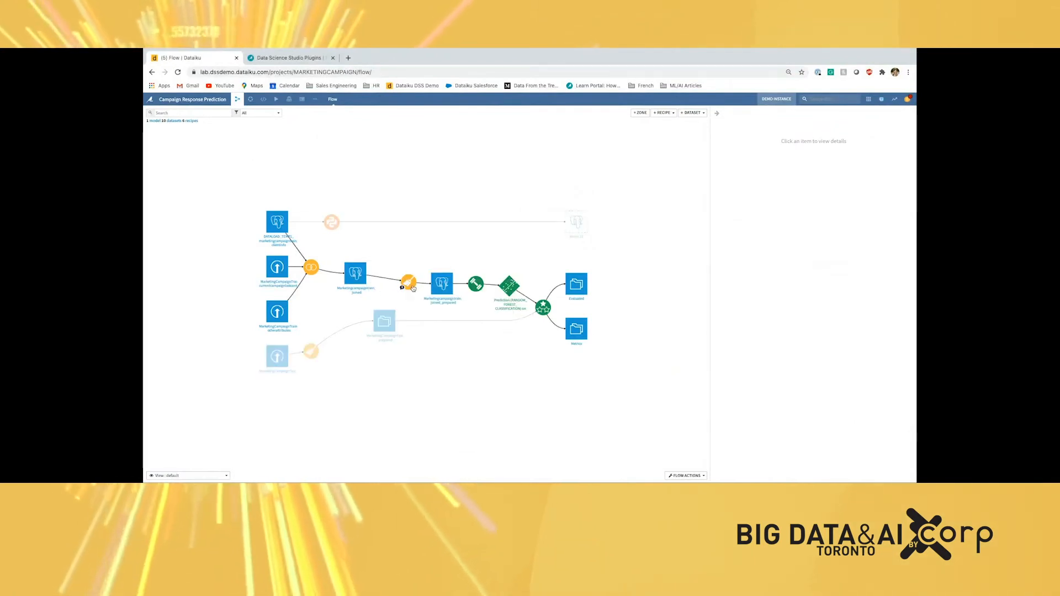
mouse_move(413, 288)
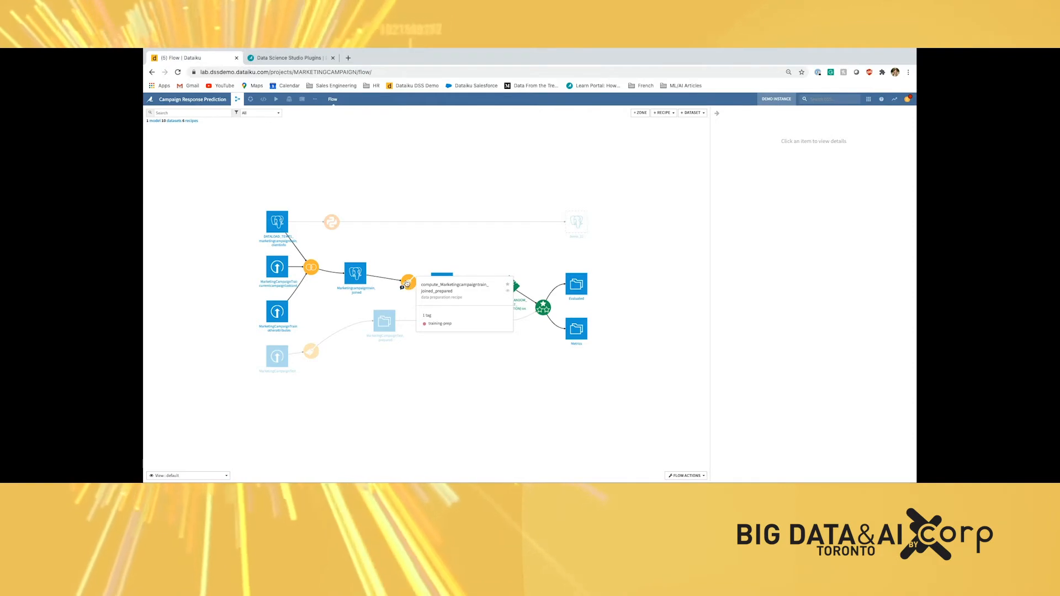
double_click(410, 283)
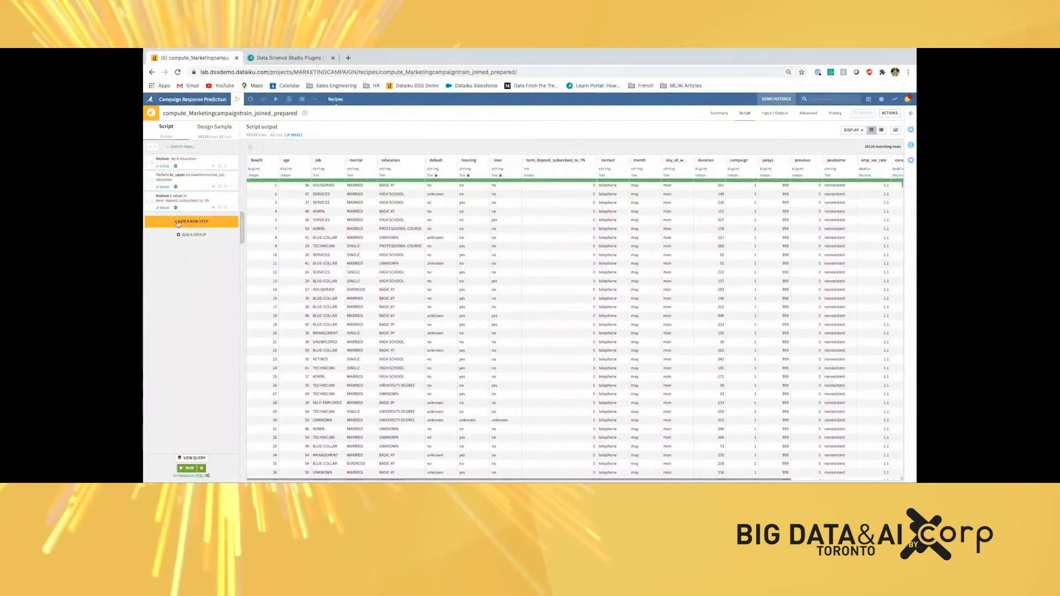
left_click(177, 222)
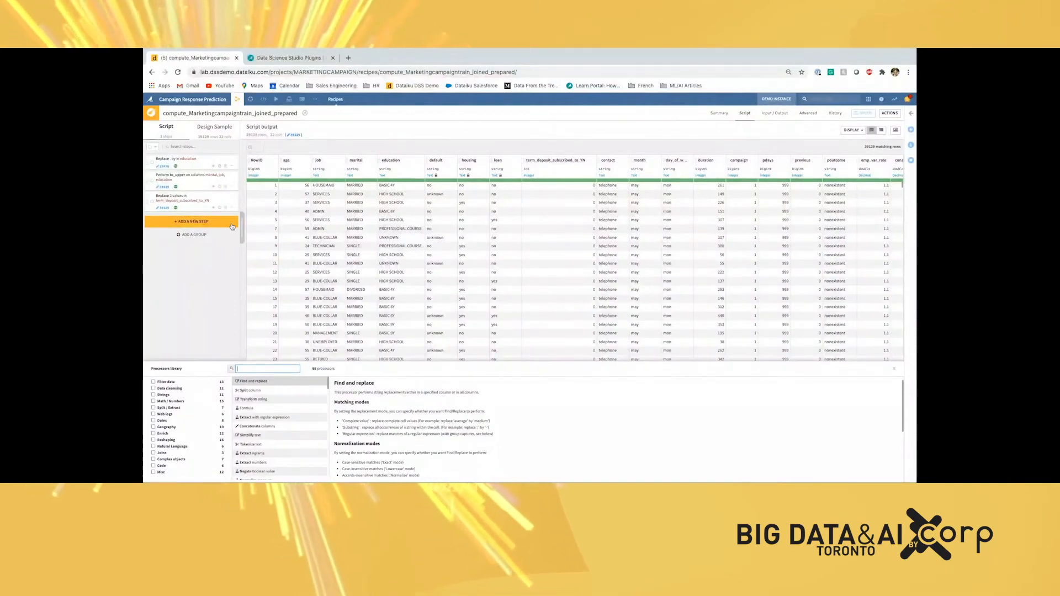
- Add the comment "This is a comment" to the Replace step on the education column
left_click(196, 168)
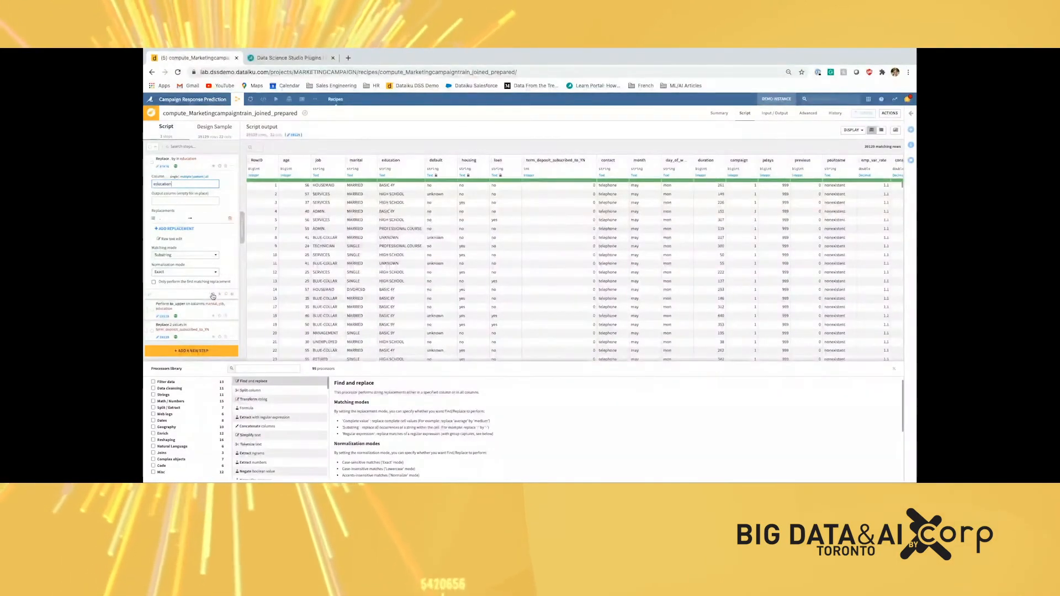
left_click(212, 296)
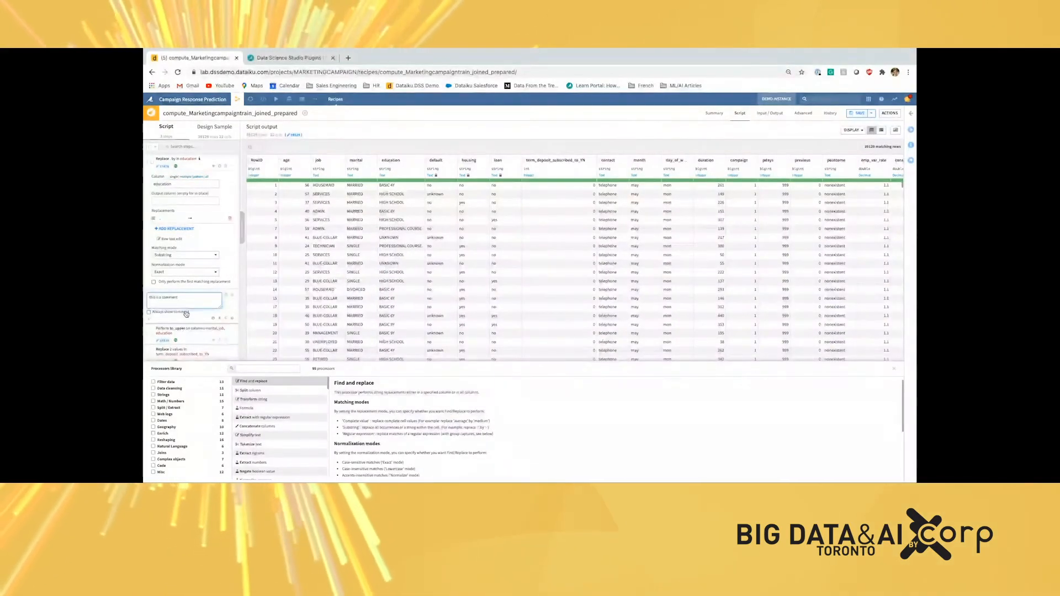
left_click(185, 312)
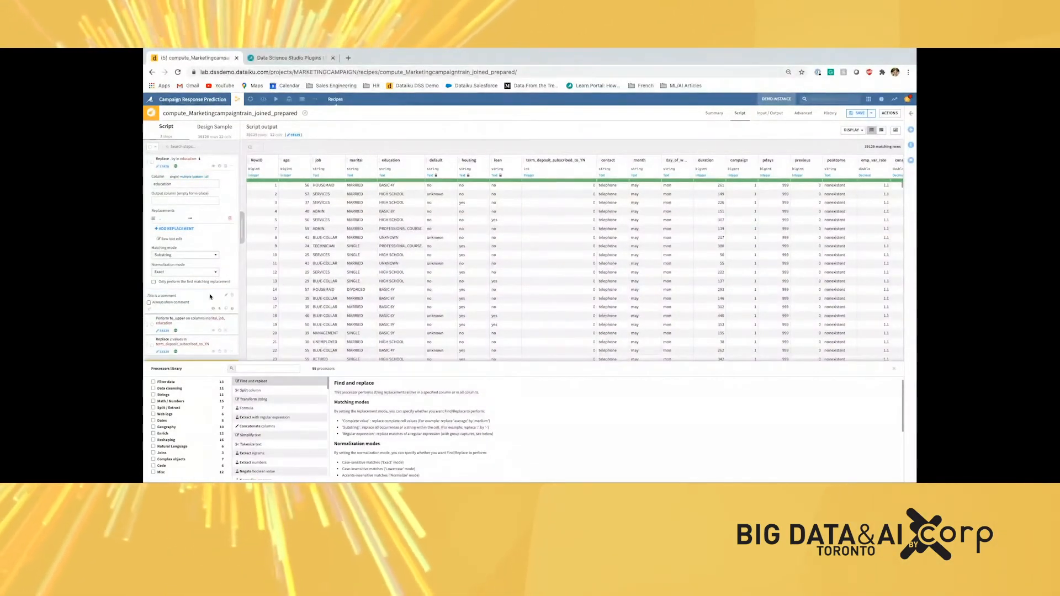
- Preview the effect of the education Replace step, end the preview, and expand the Replace step for term_deposit_subscribed_to_YN
left_click(191, 163)
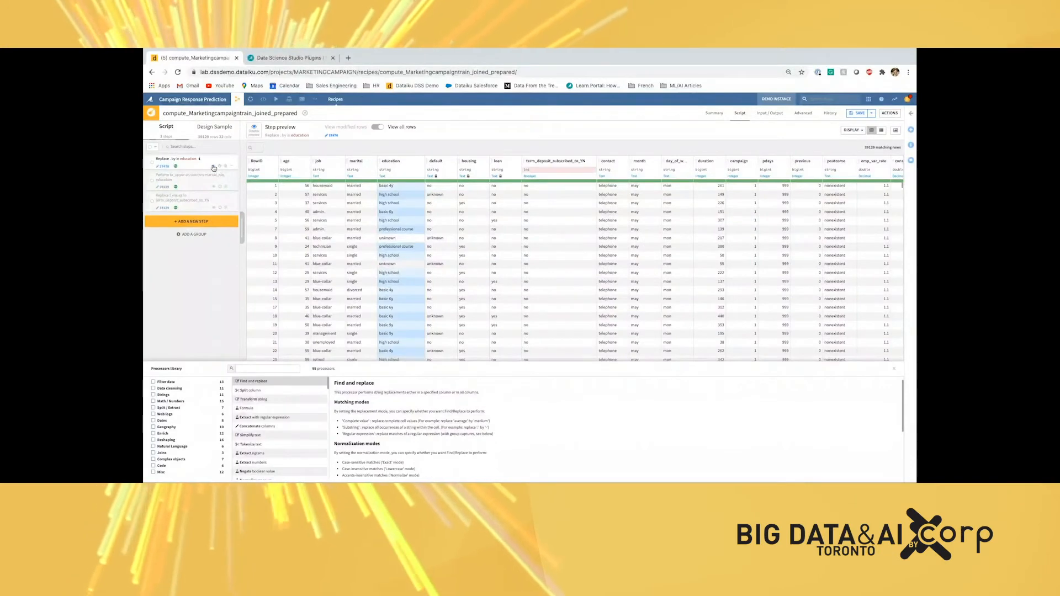
left_click(214, 168)
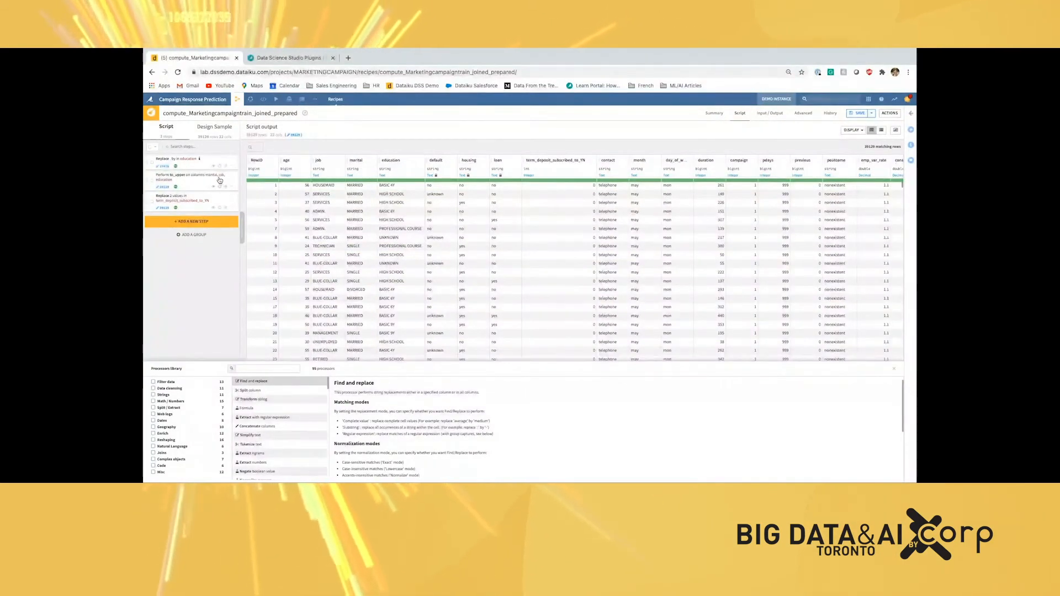
left_click(209, 198)
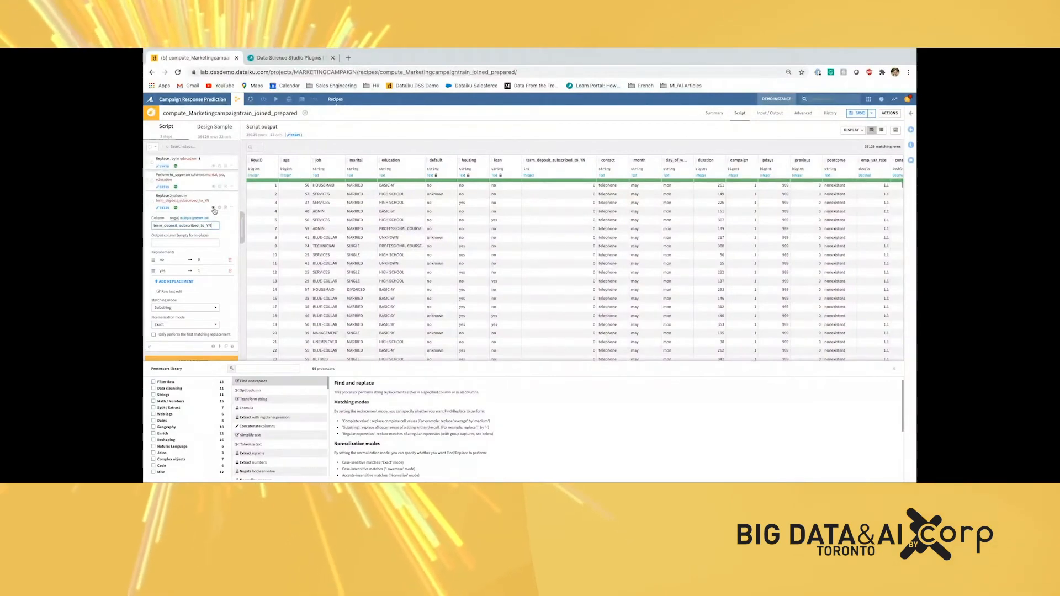
- Preview the effect of the term_deposit_subscribed_to_YN Replace step, end the preview, and collapse the step
left_click(213, 208)
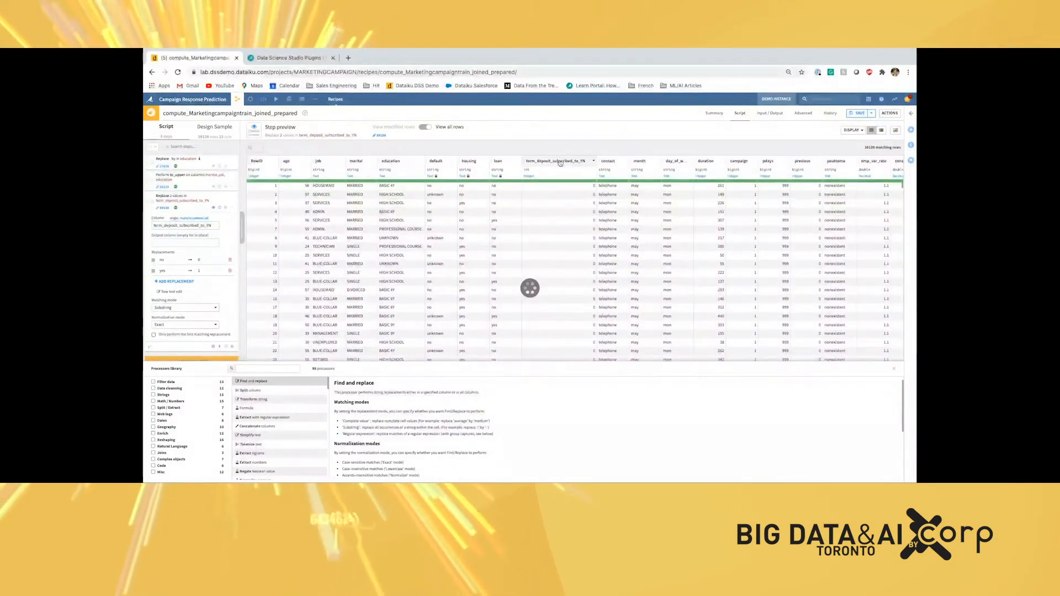
left_click(215, 209)
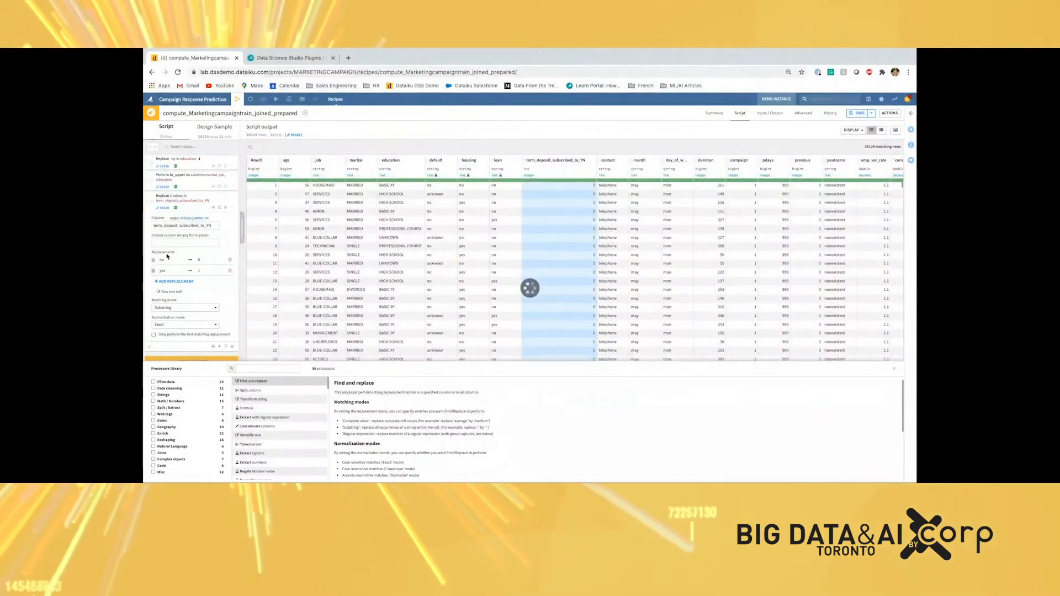
left_click(191, 208)
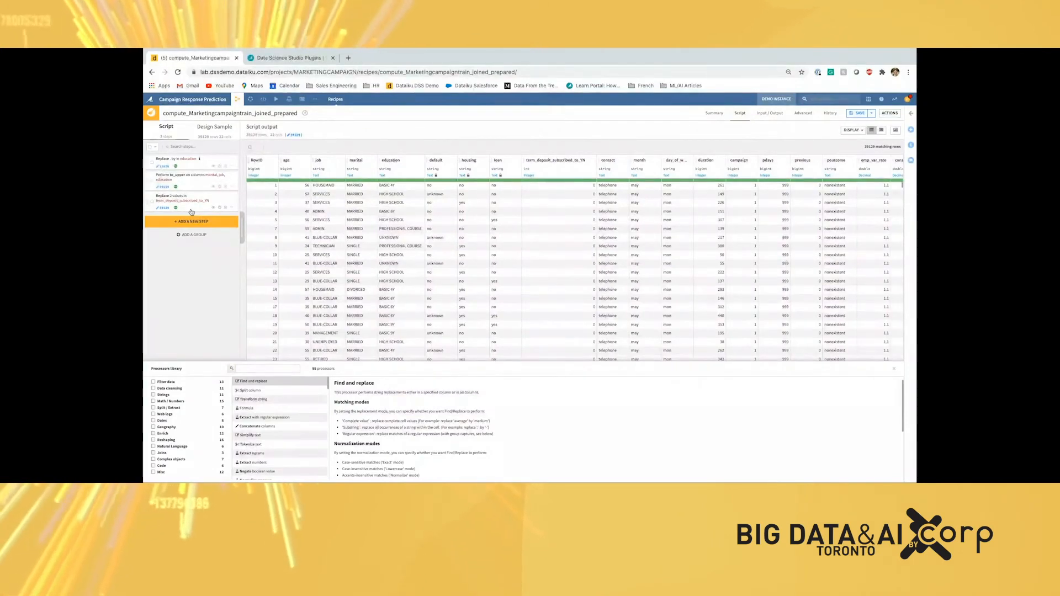
- Add a Formula step, view the formula examples in its expression editor, and remove the step without saving a formula
left_click(278, 407)
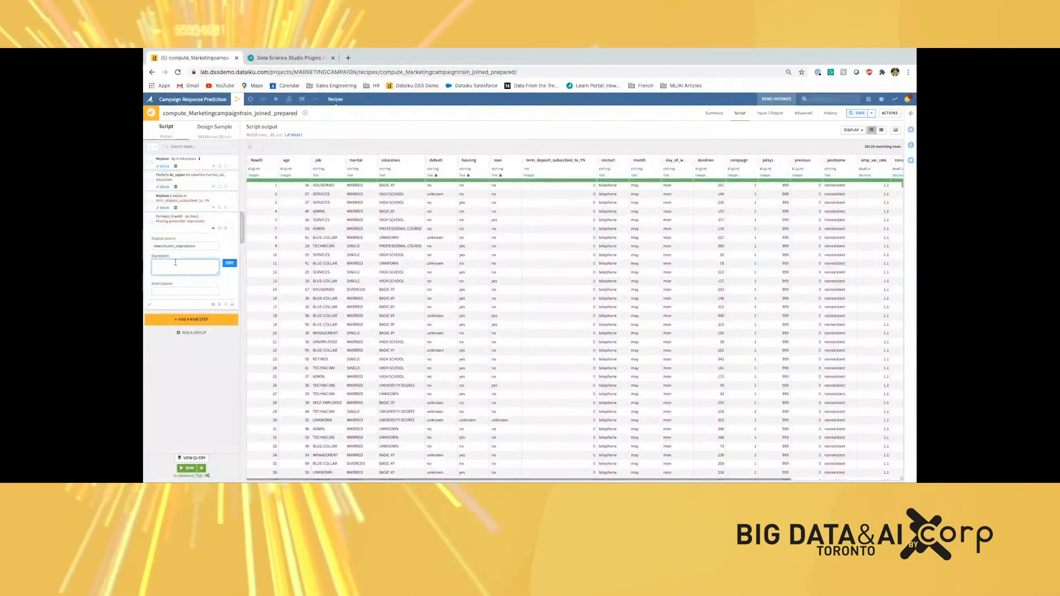
left_click(230, 263)
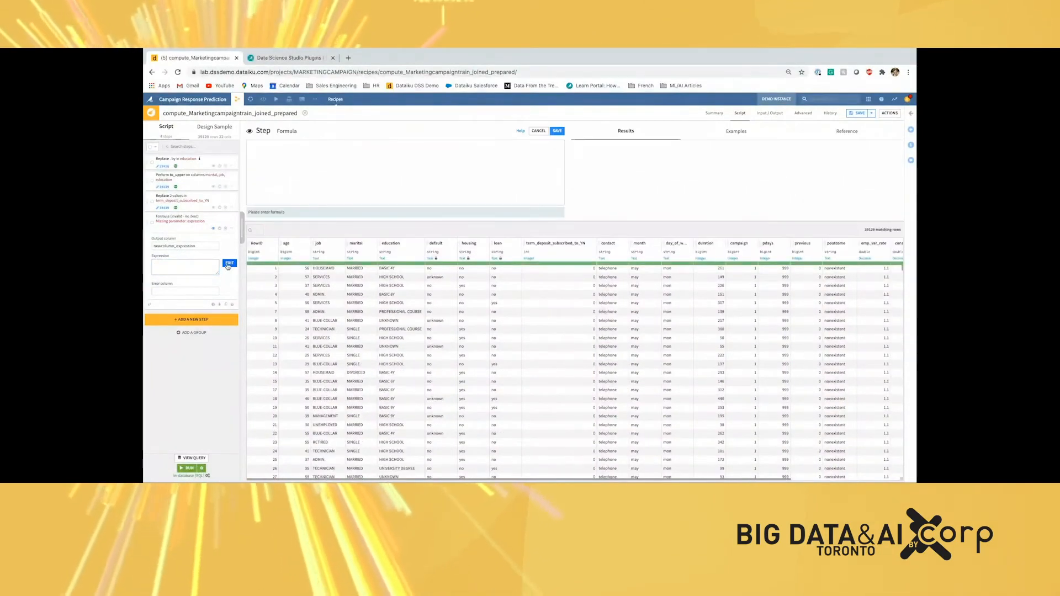
left_click(735, 131)
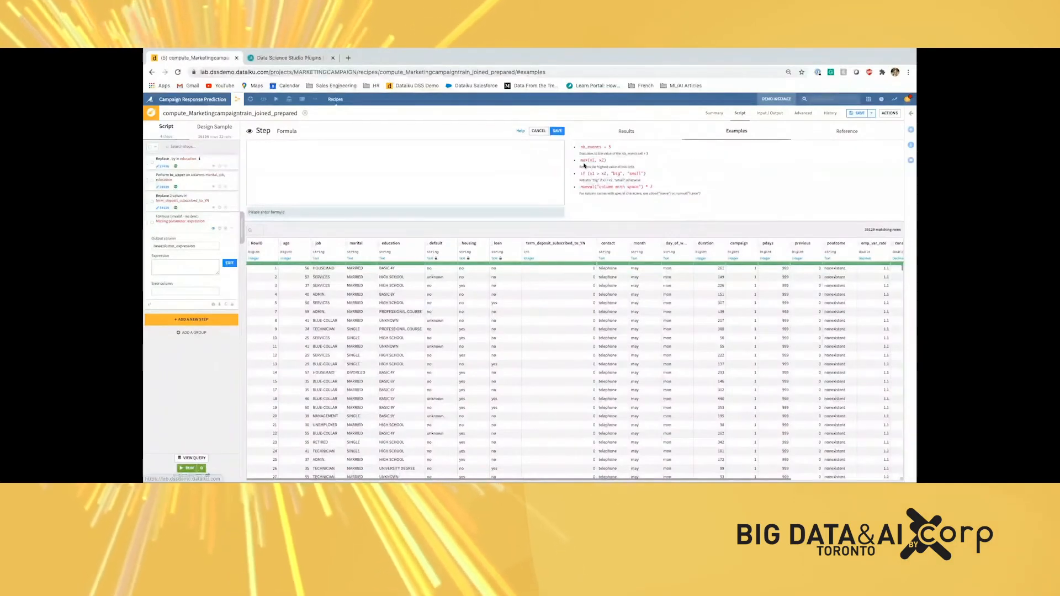
left_click_drag(580, 173, 655, 180)
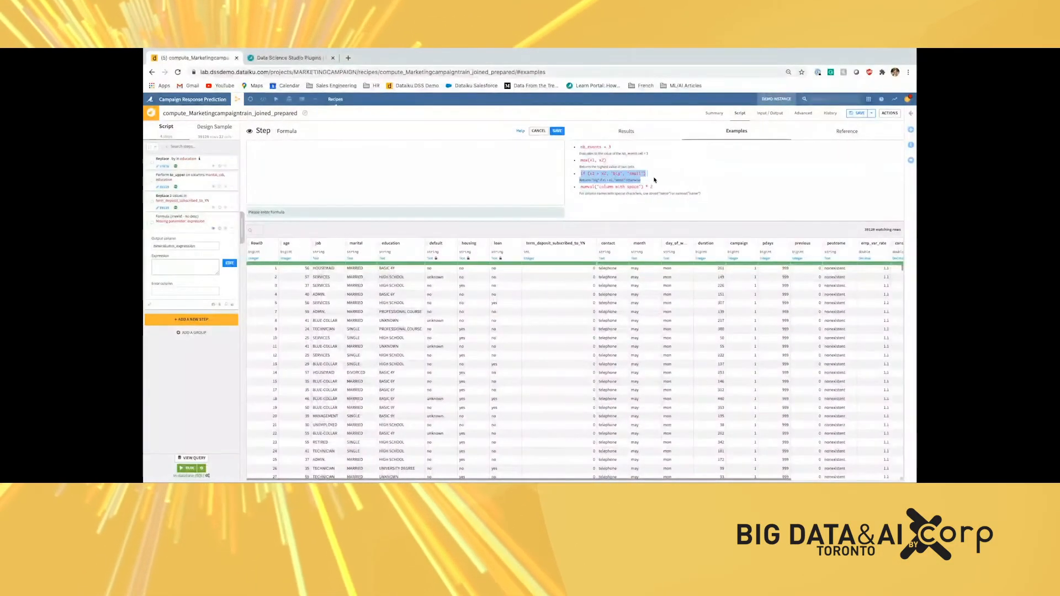
left_click(653, 188)
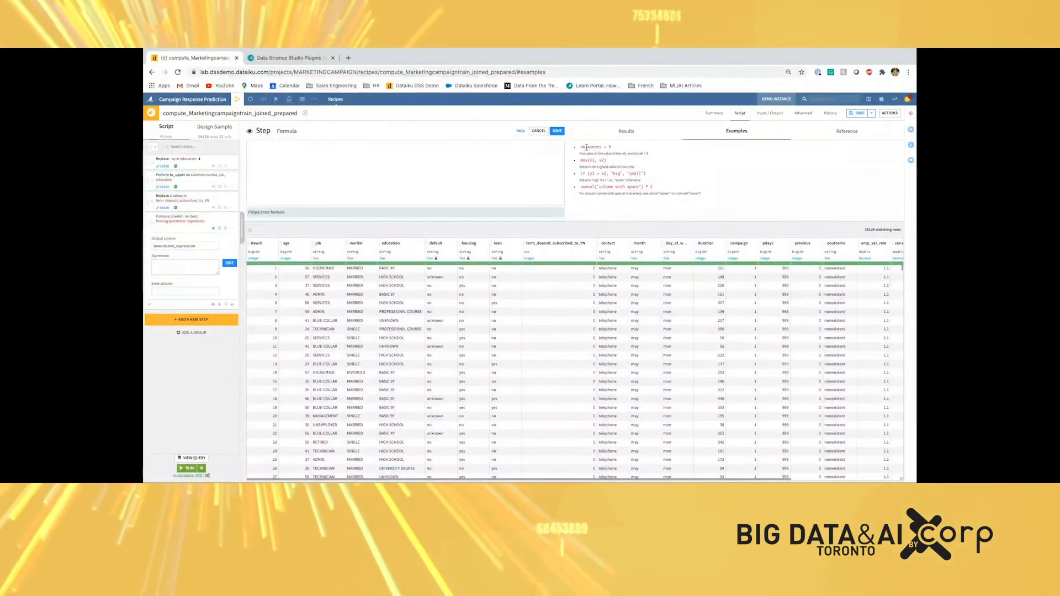
left_click(538, 131)
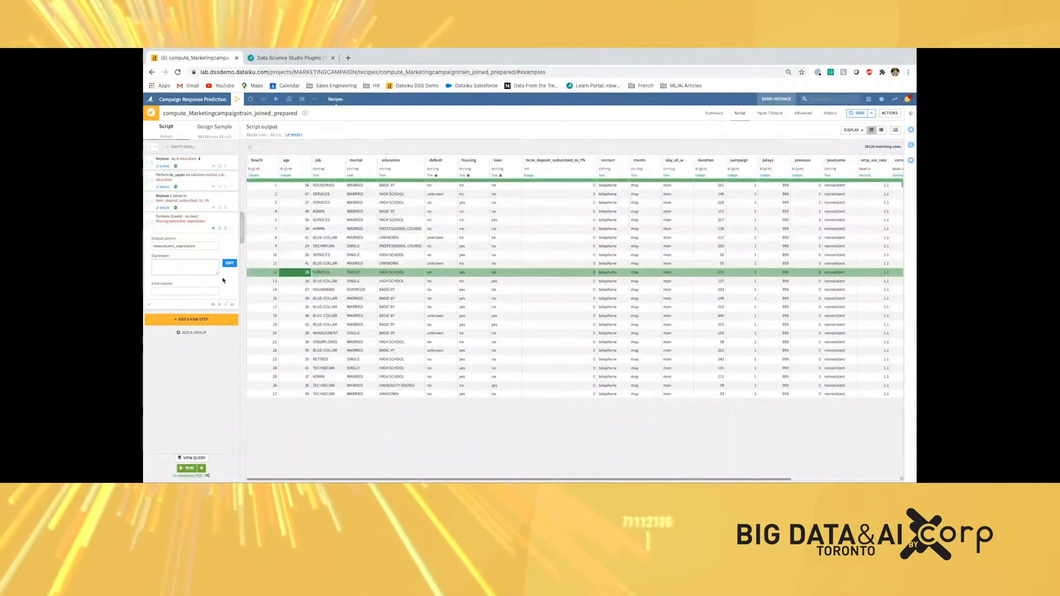
left_click(225, 228)
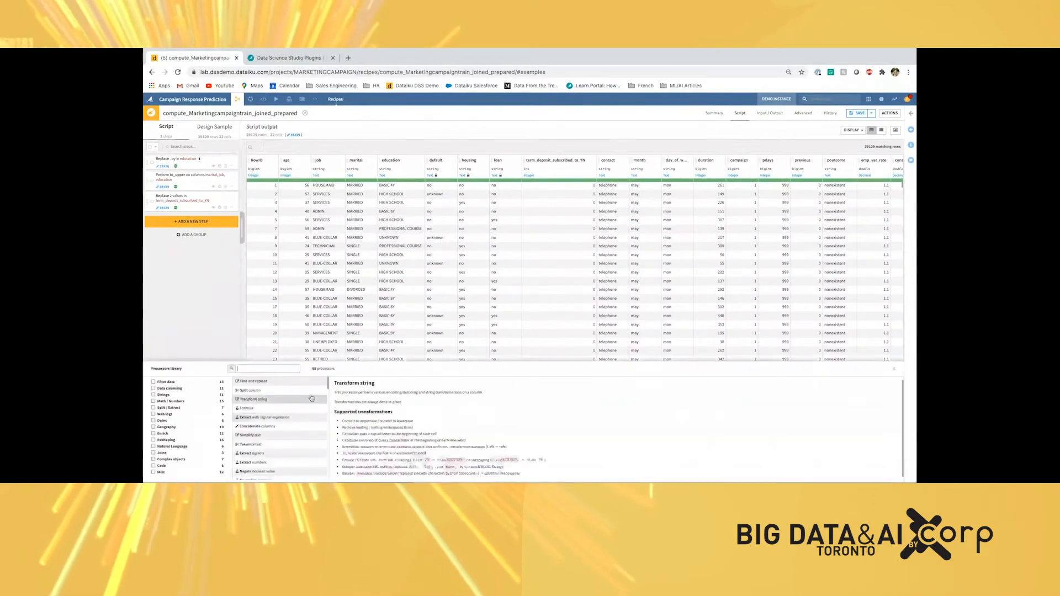
- Add a Python function step with output column "test", view its source code and code samples, and remove the step
type("python")
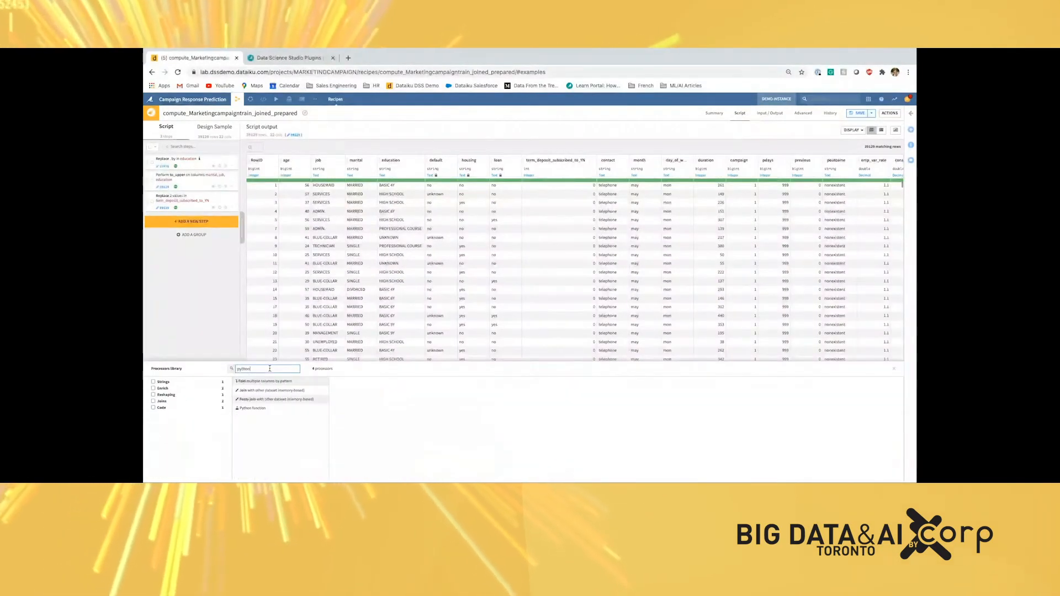
left_click(269, 411)
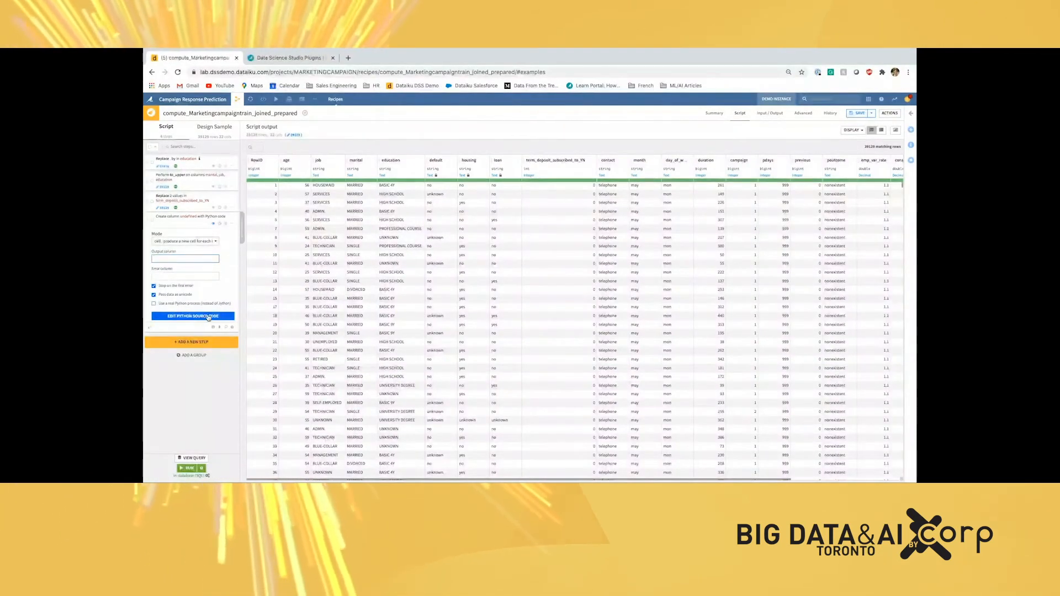
left_click(208, 317)
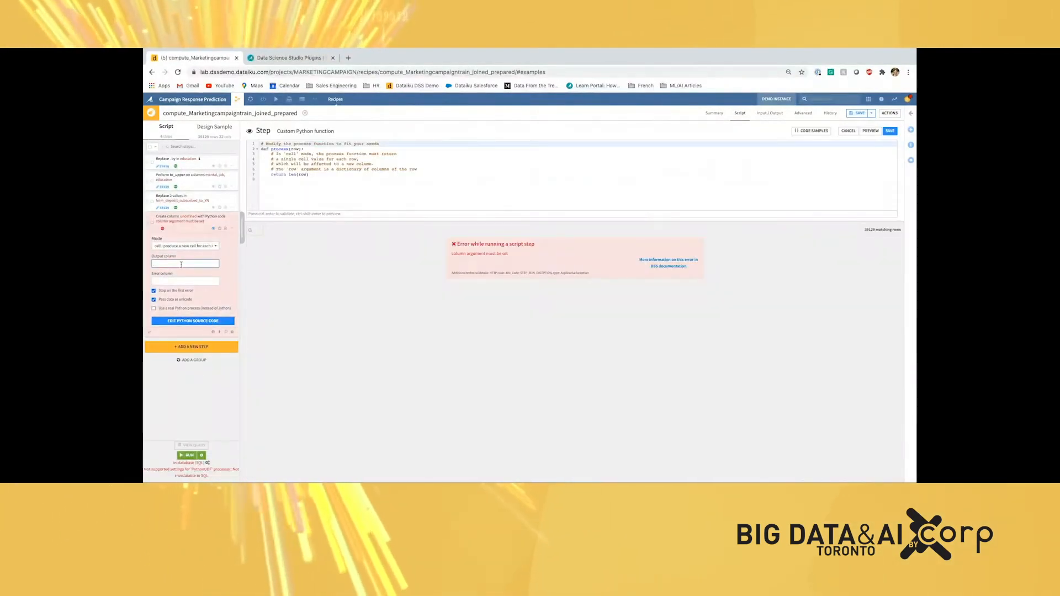
left_click(181, 264)
type("test")
key("Tab")
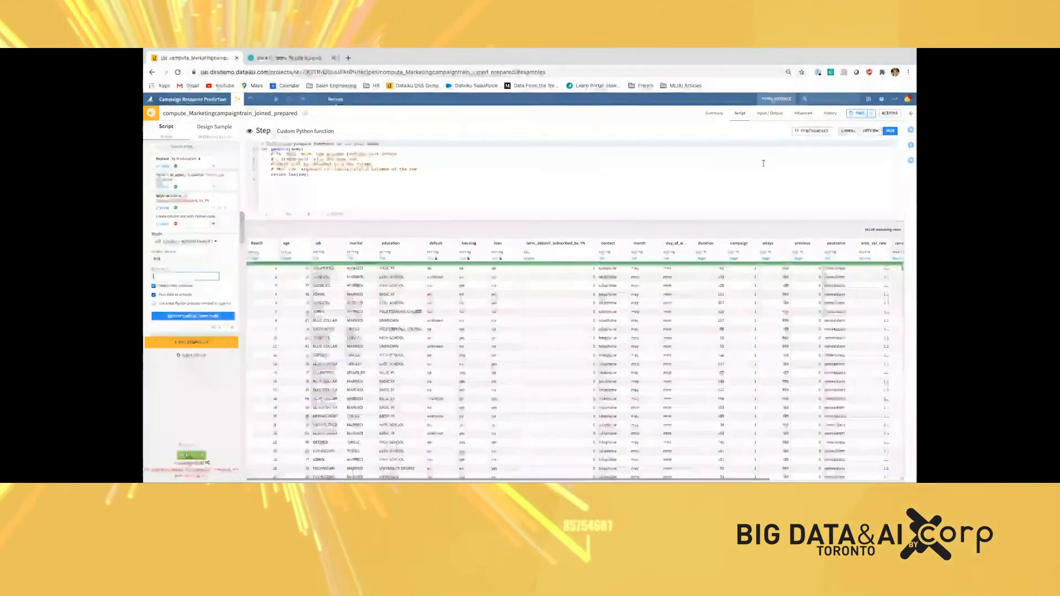
left_click(812, 131)
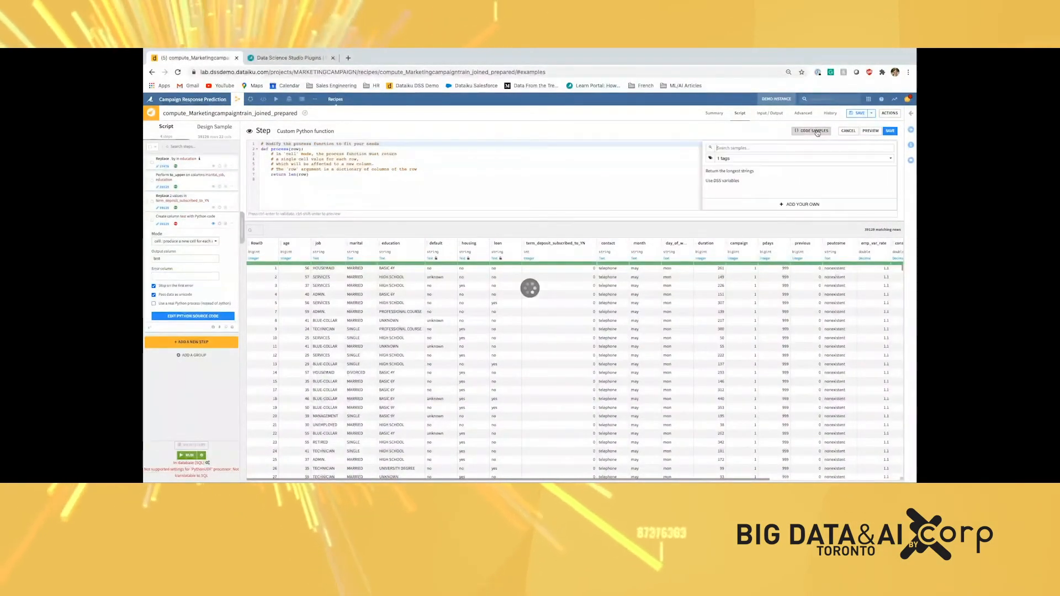
left_click(817, 132)
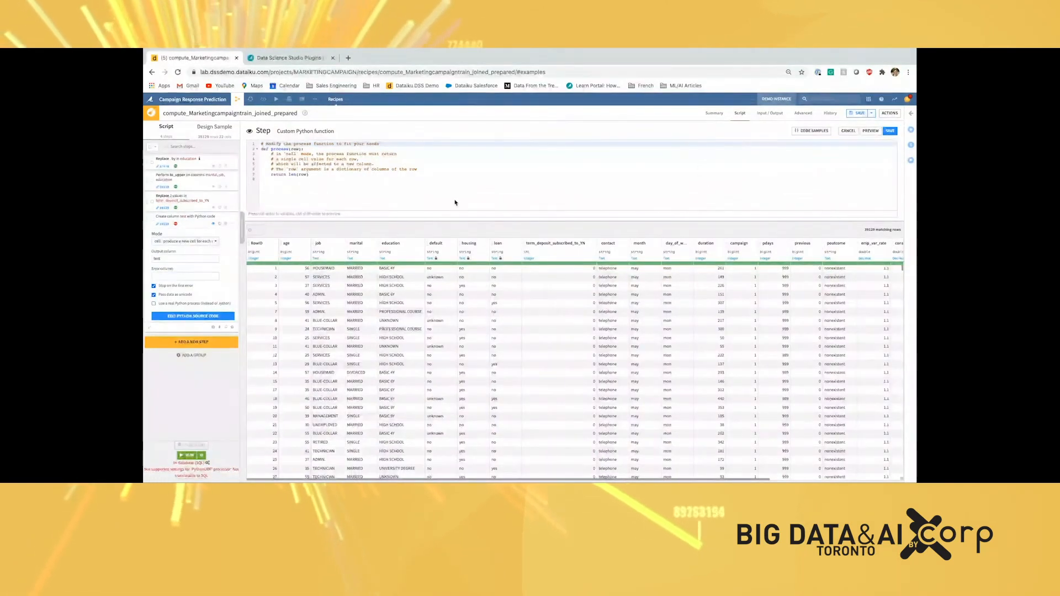
left_click(225, 223)
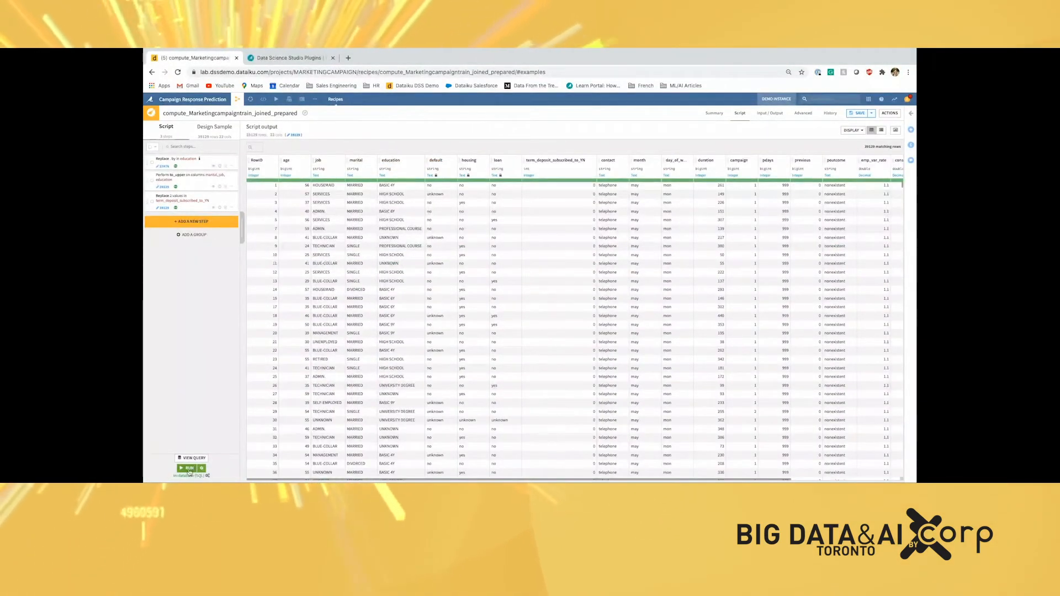
- View the execution engines available for the preparation recipe and close the selection unchanged
left_click(193, 468)
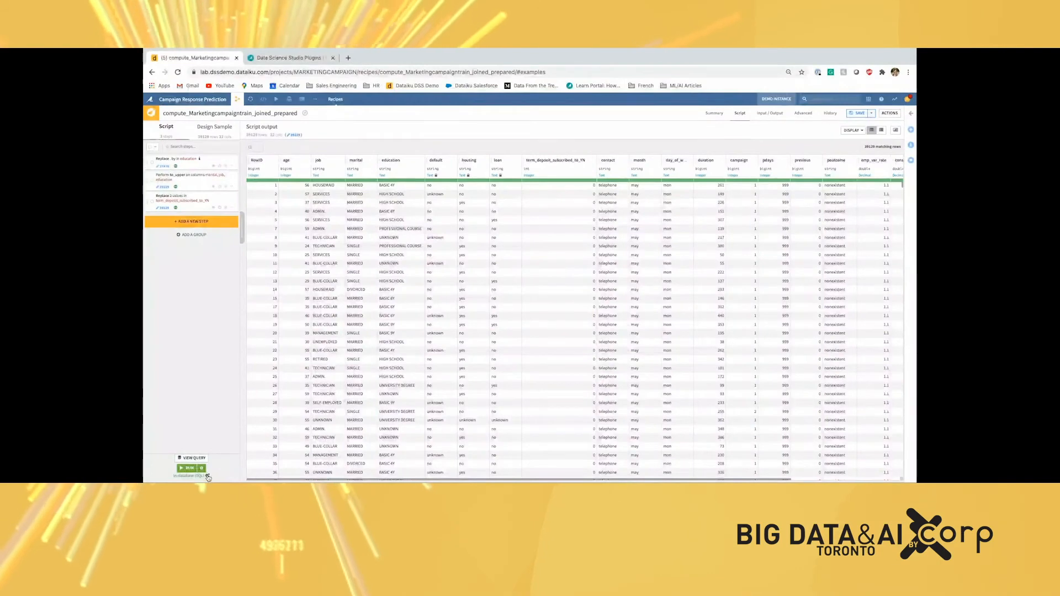
left_click(207, 478)
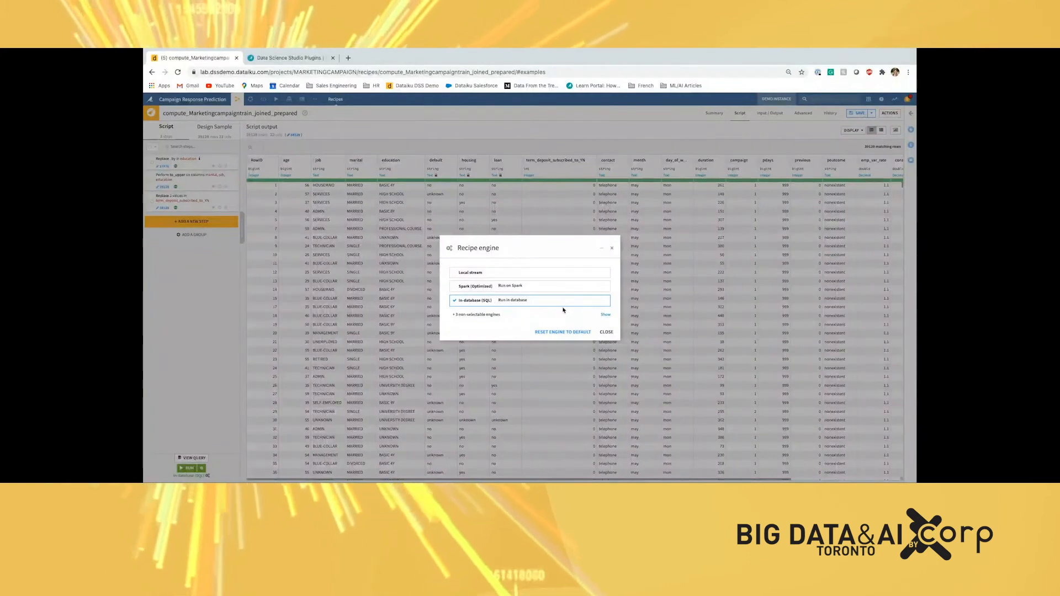
left_click(605, 332)
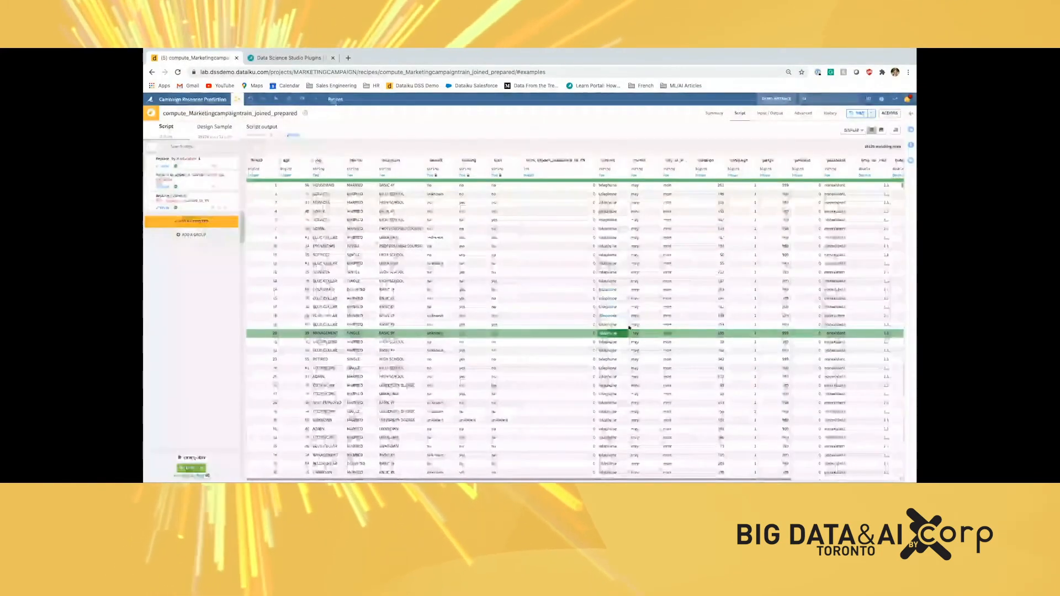
- Return to the Flow, discarding the unsaved recipe changes, and open the Lab for the Marketingcampaigntrain_joined_prepared dataset
left_click(237, 100)
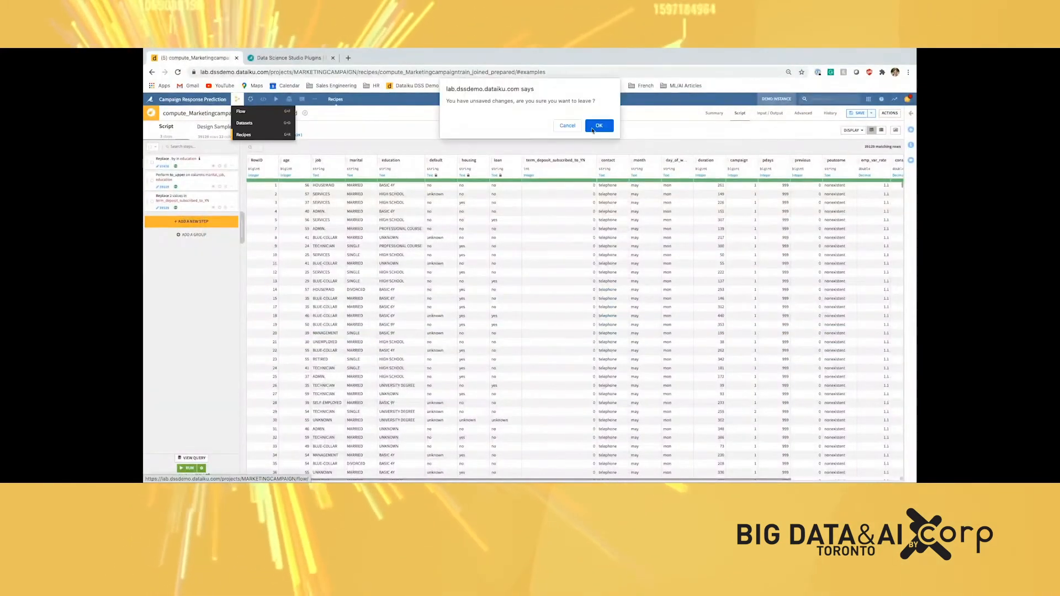
left_click(593, 129)
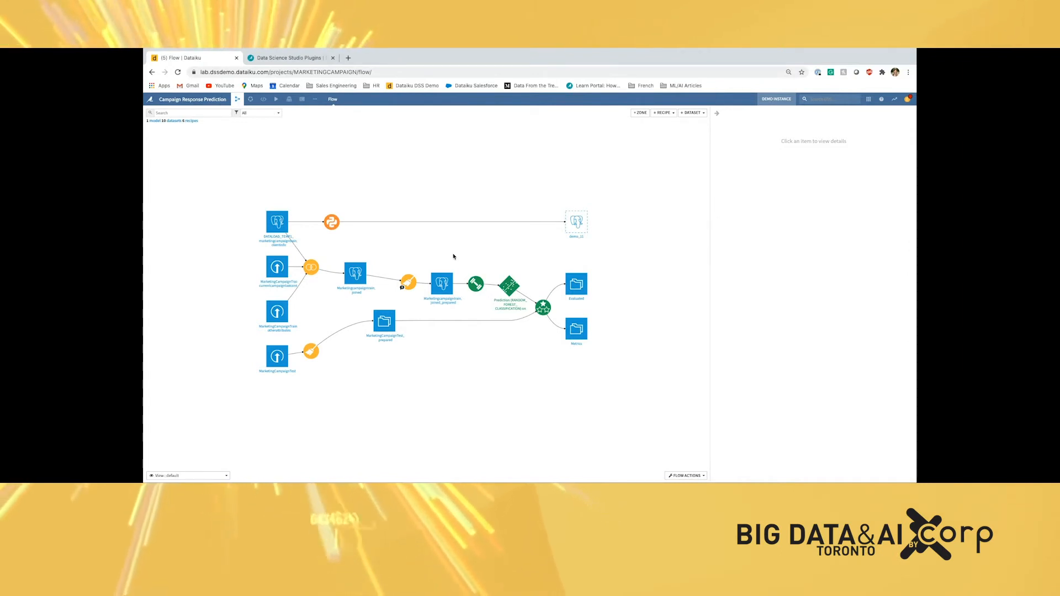
left_click(445, 287)
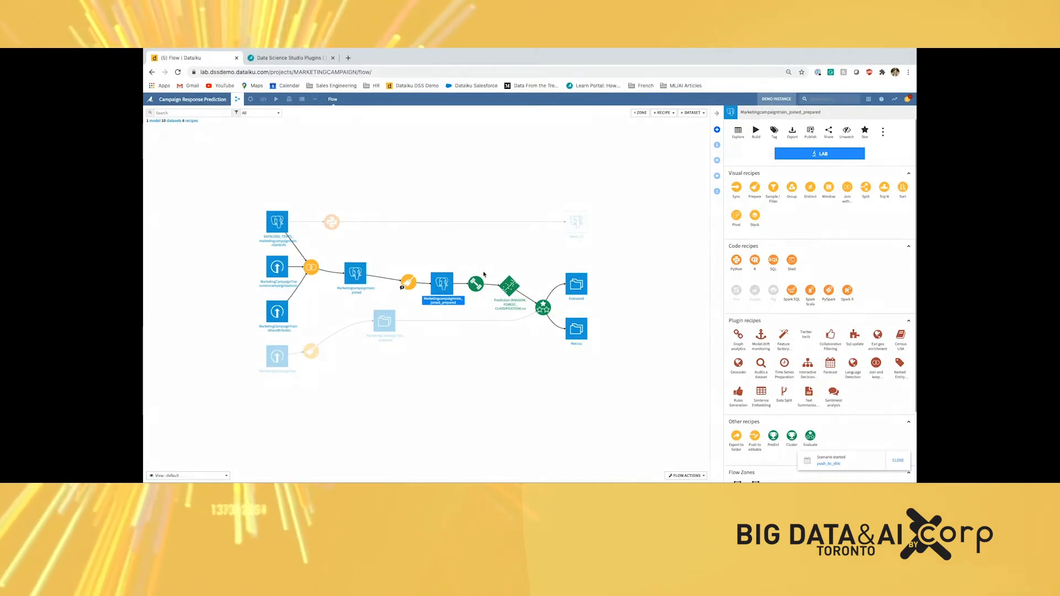
left_click(813, 154)
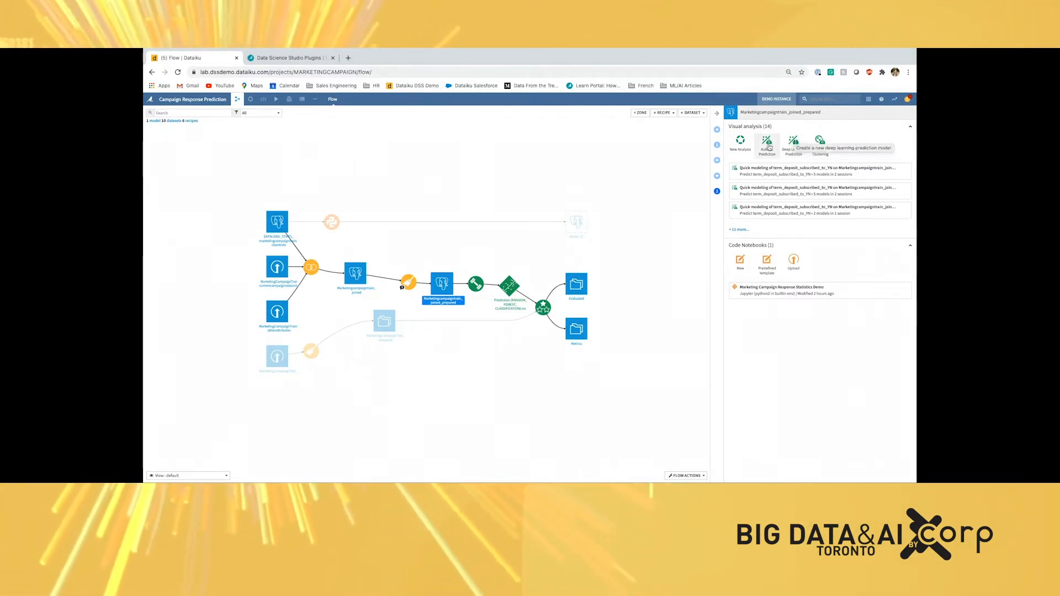
- Create an AutoML Quick Prototypes prediction model on term_deposit_subscribed_to_YN and start training it
left_click(768, 145)
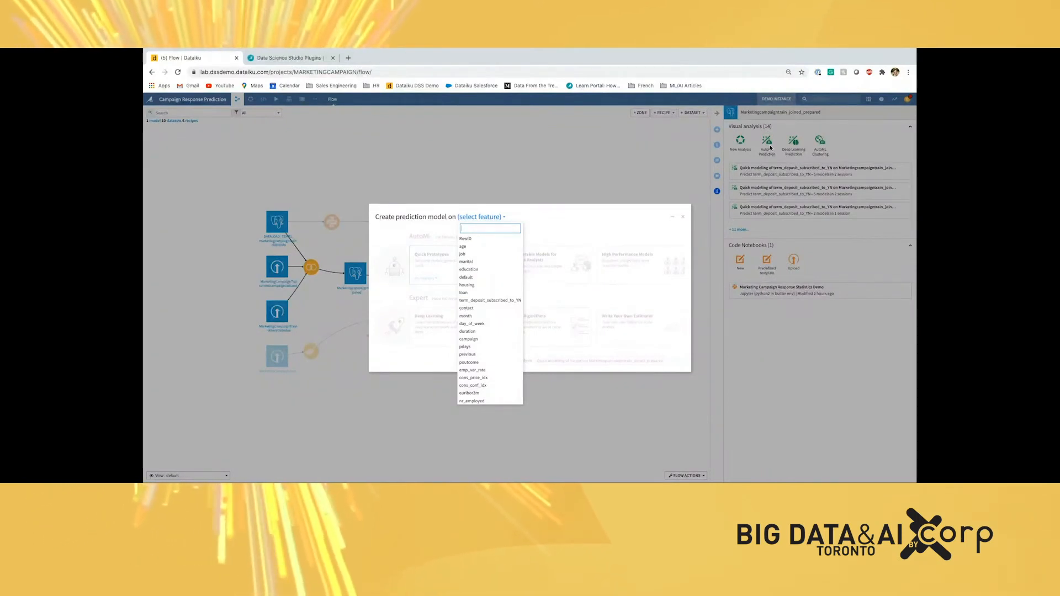
left_click(499, 300)
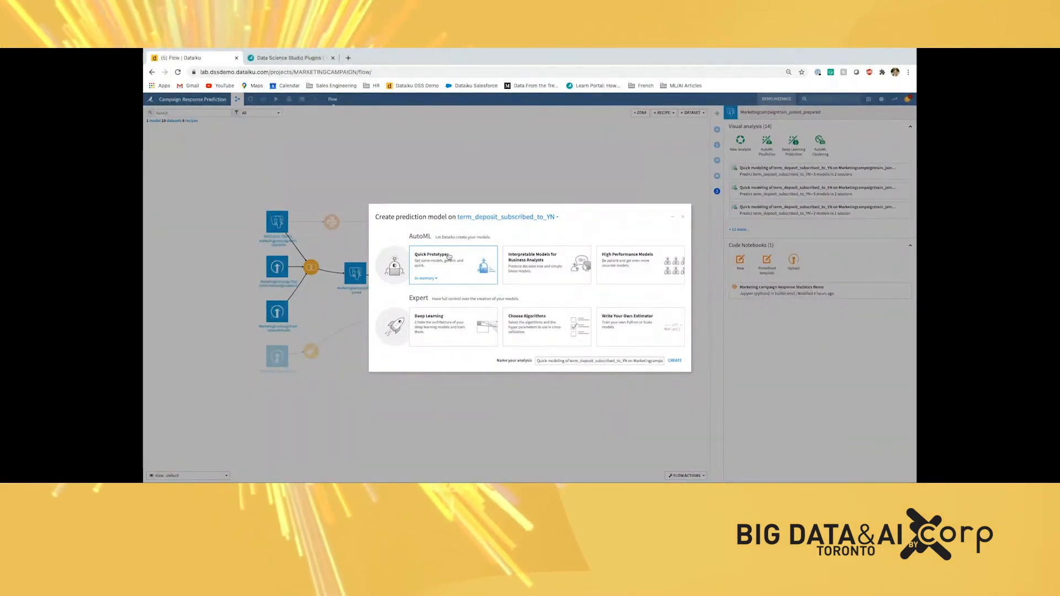
left_click(678, 362)
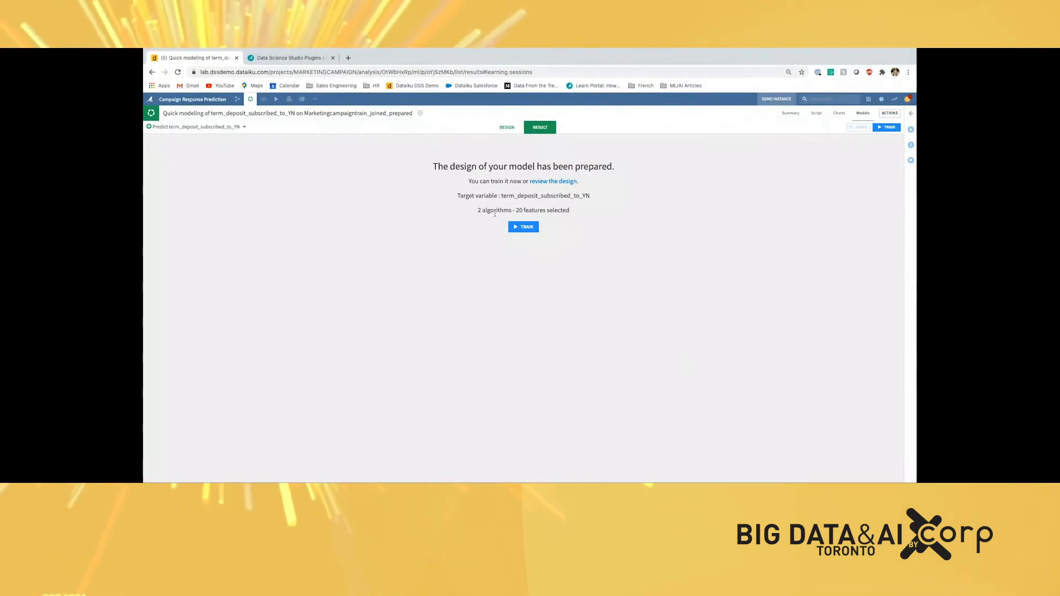
left_click(525, 227)
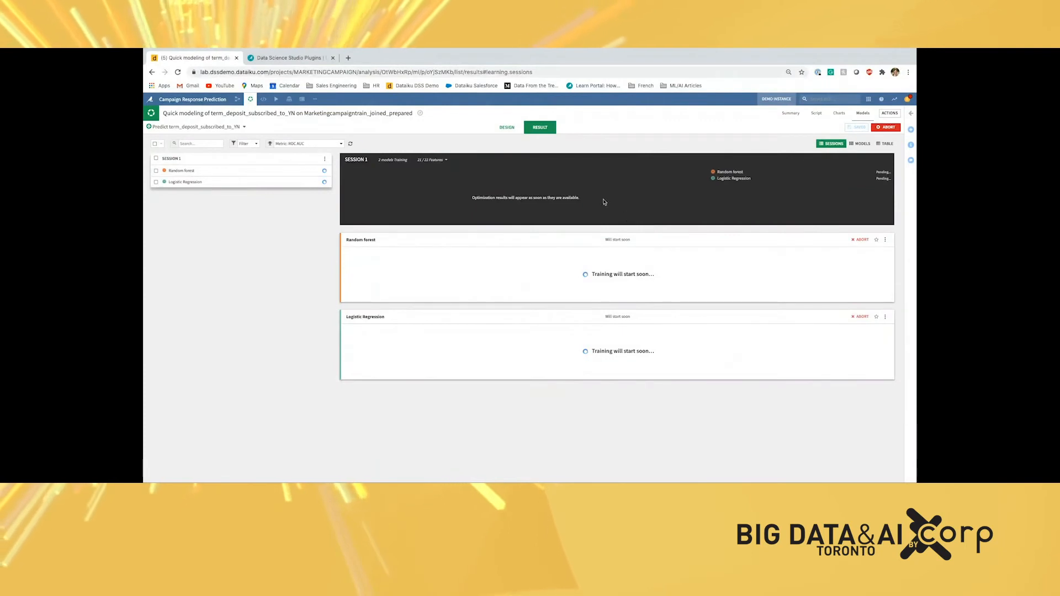
- Review the model design's target, train/test set, and metrics settings
left_click(503, 127)
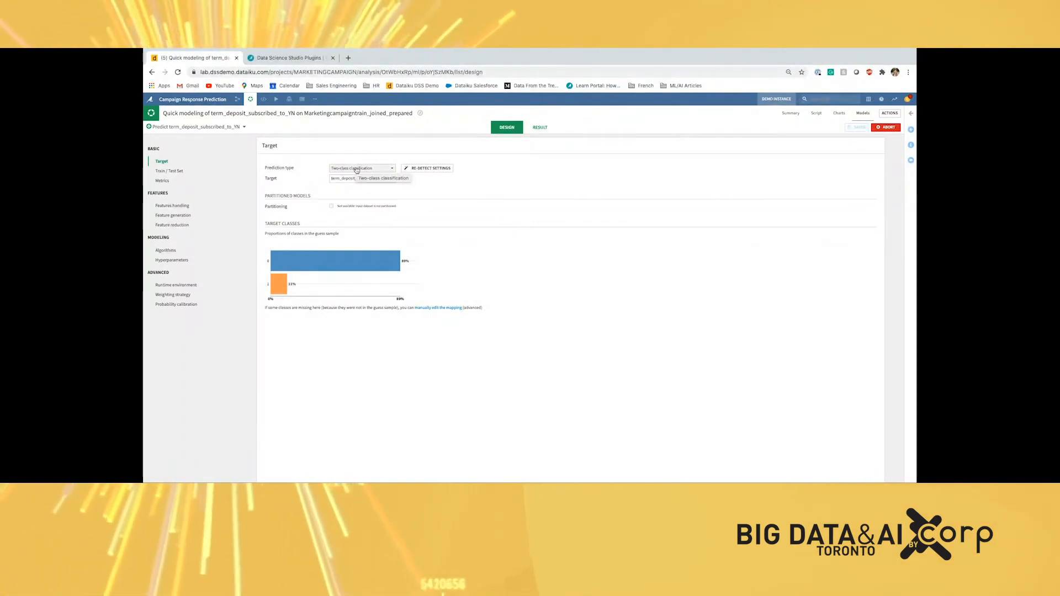
left_click(168, 172)
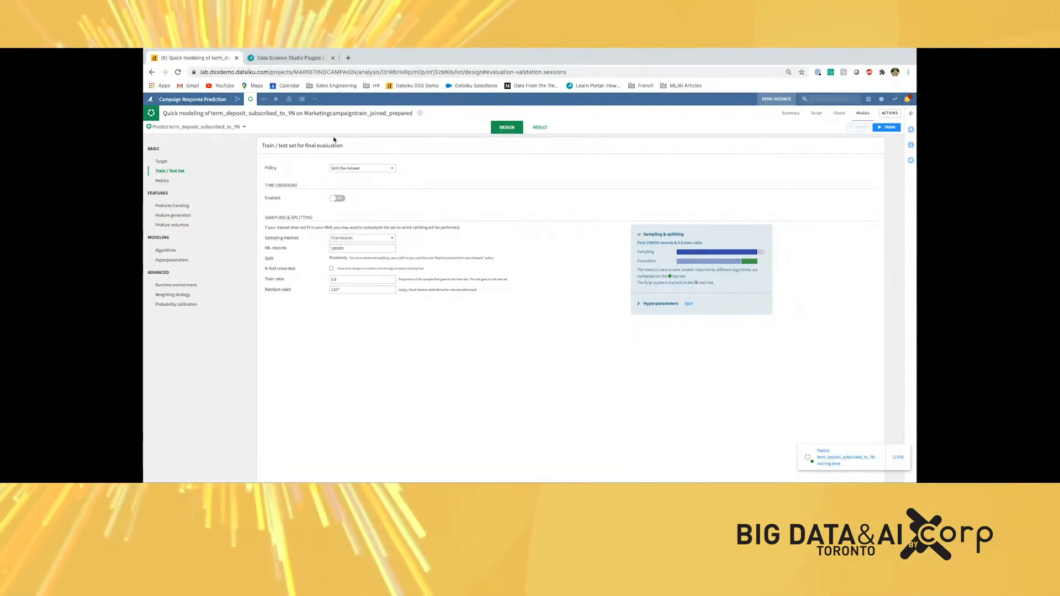
left_click(161, 182)
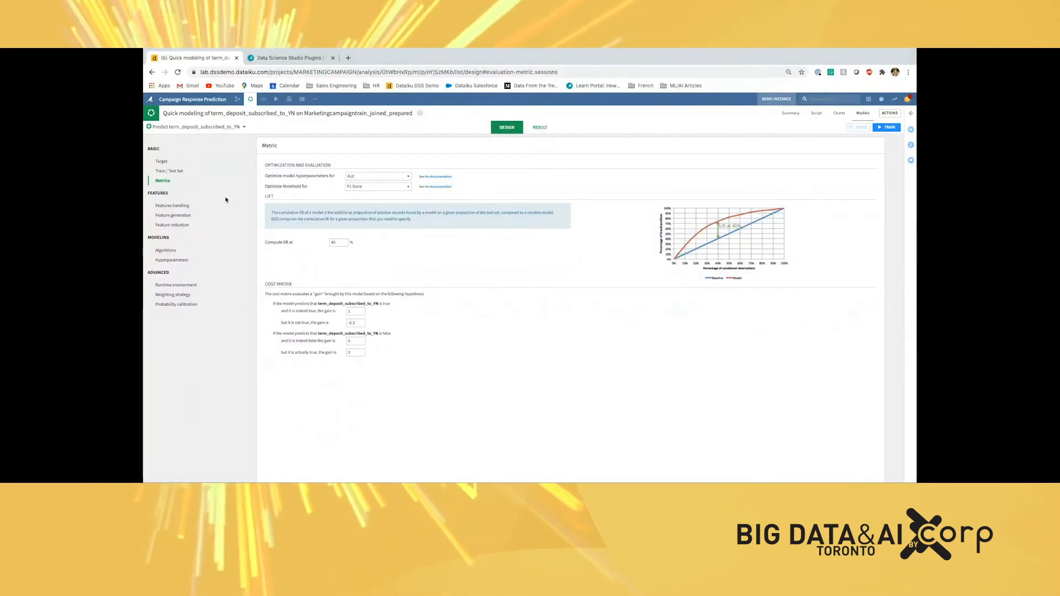
- Review the model's feature handling, examining the RowID and term_deposit_subscribed_to_YN settings and the rest of the feature list
left_click(187, 207)
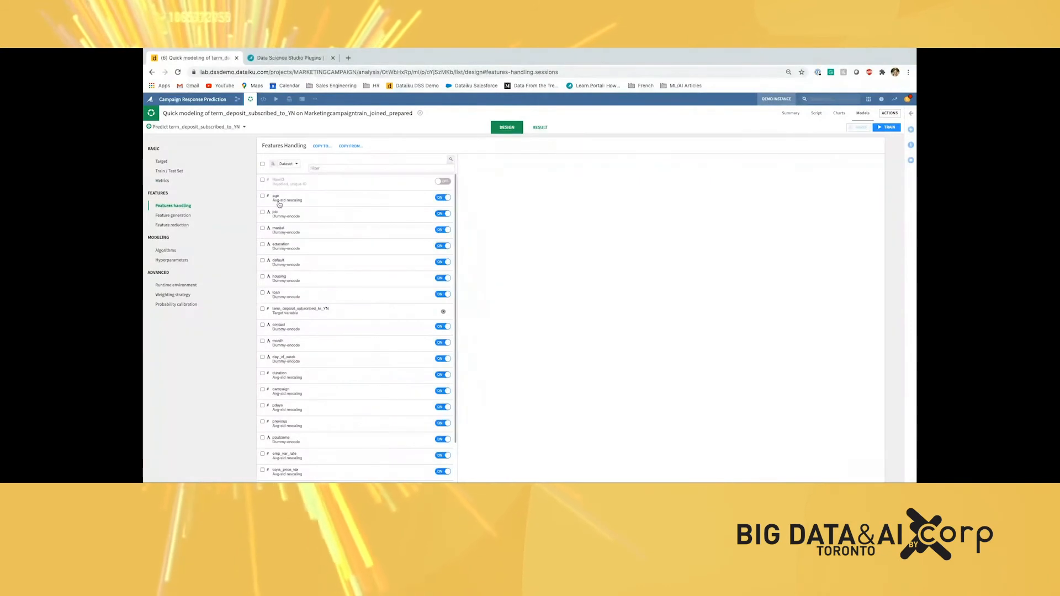
left_click(343, 183)
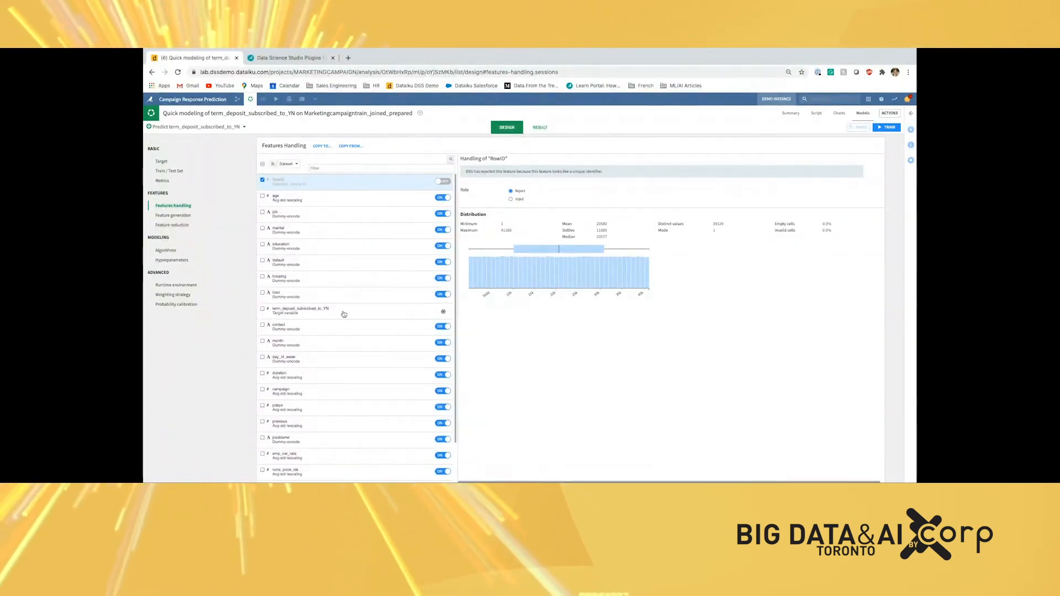
left_click(343, 312)
scroll(347, 306, "down", 2)
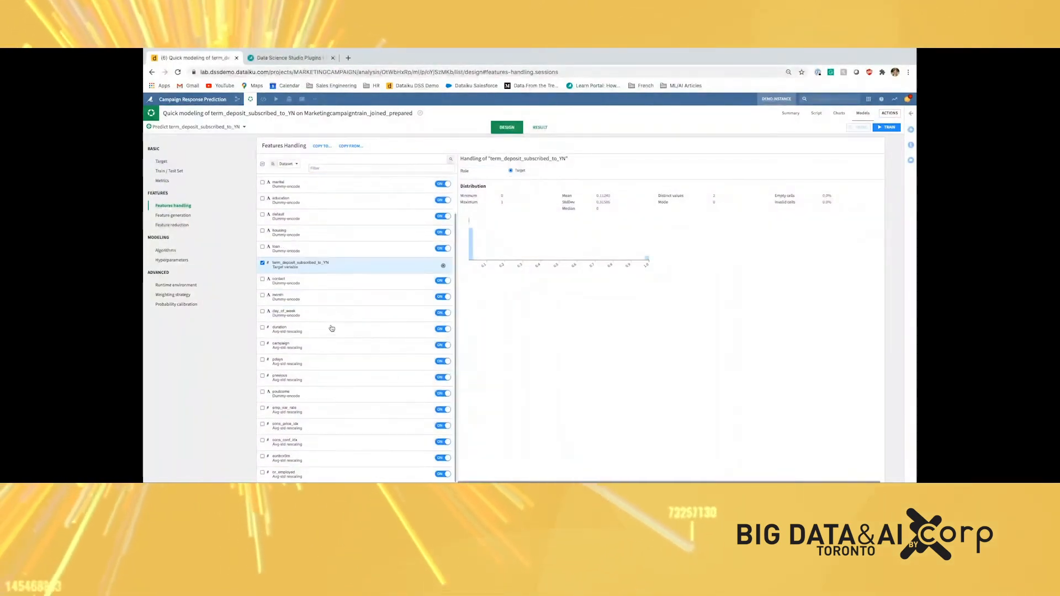
scroll(352, 297, "up", 2)
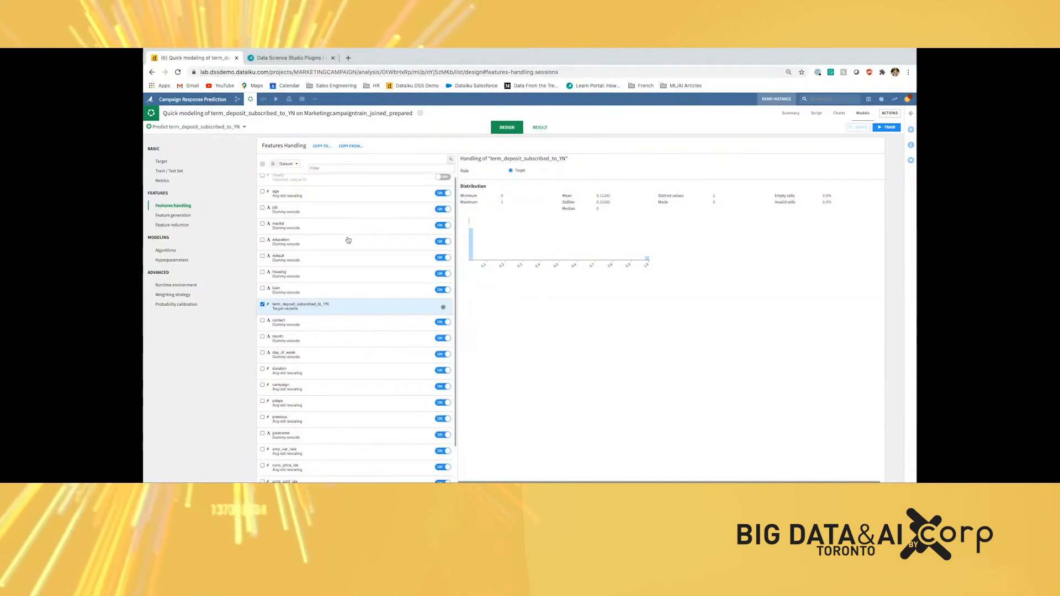
- Exclude the duration feature from the model's input features
scroll(348, 241, "down", 2)
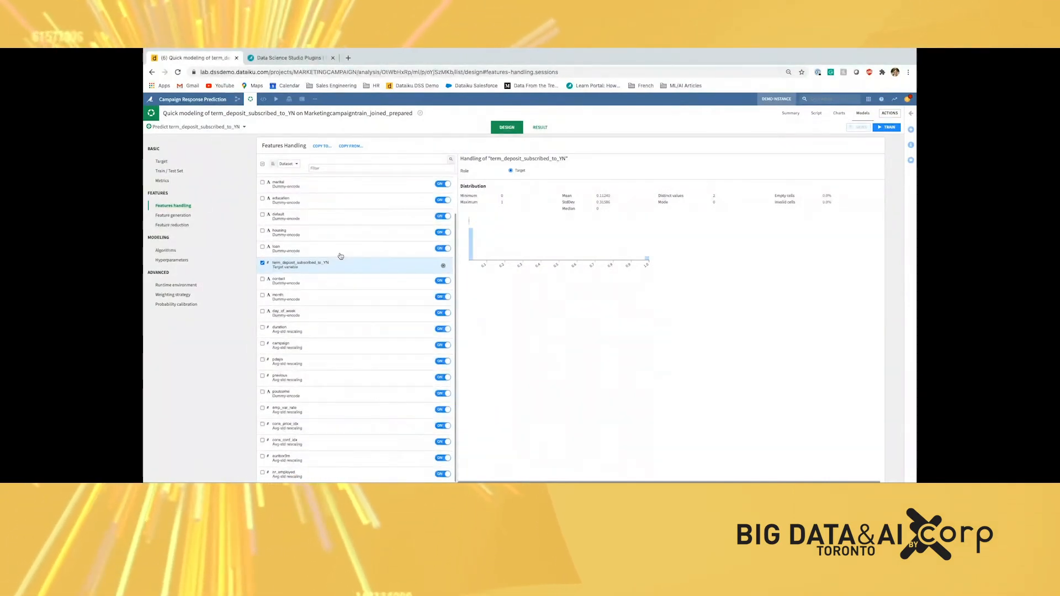
scroll(341, 256, "up", 2)
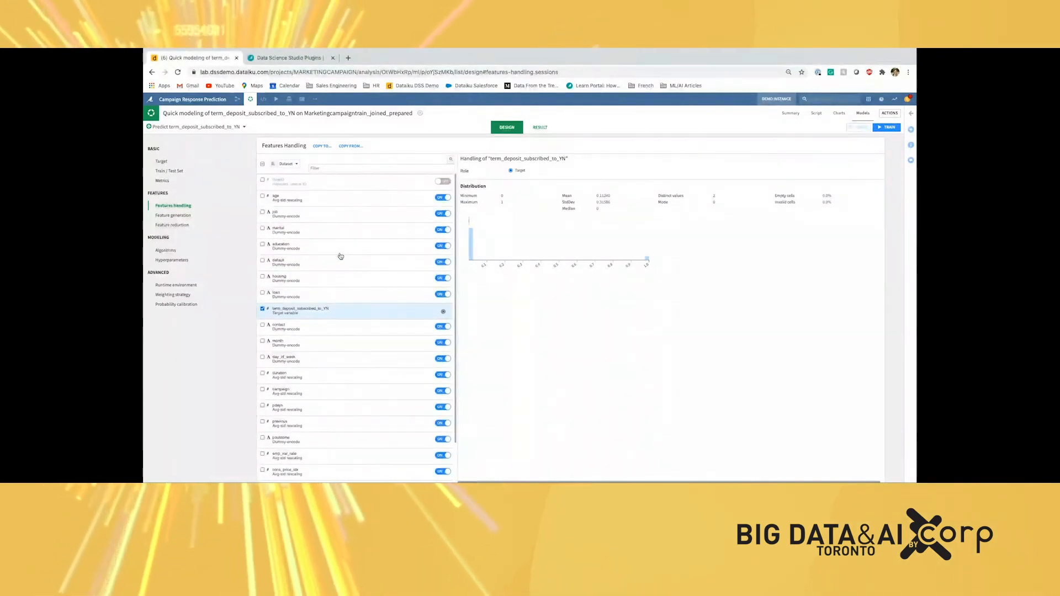
left_click(329, 377)
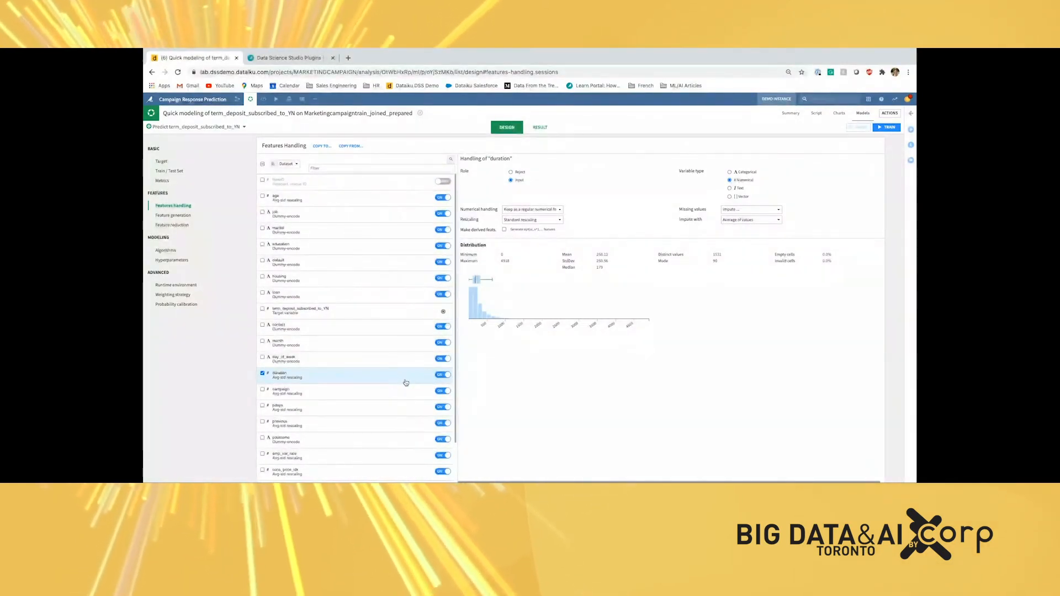
left_click(447, 376)
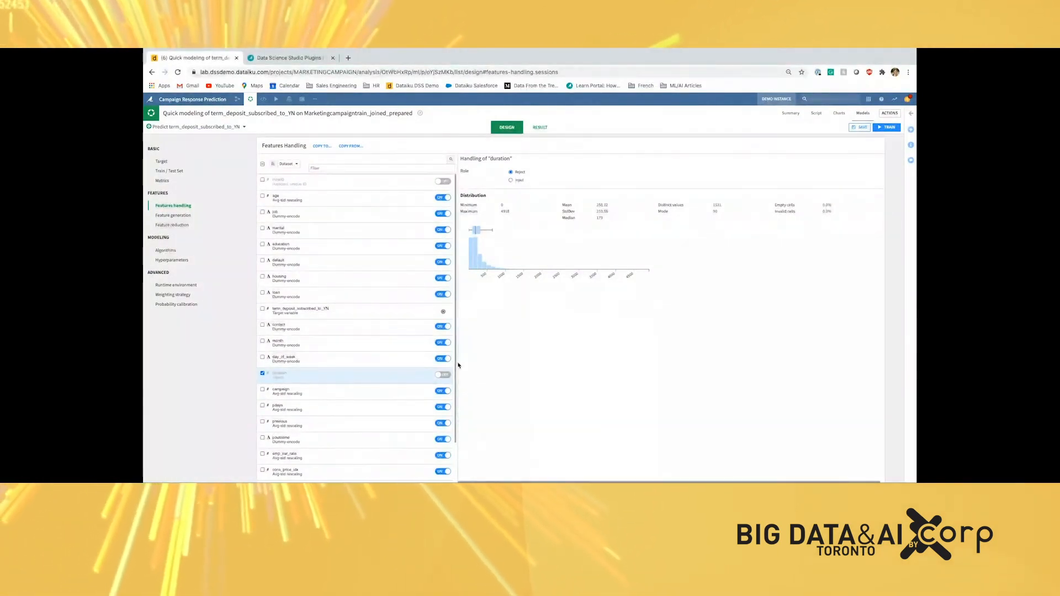
- Review the feature generation settings, checking the enable options for pairwise linear combinations
left_click(174, 216)
left_click(298, 161)
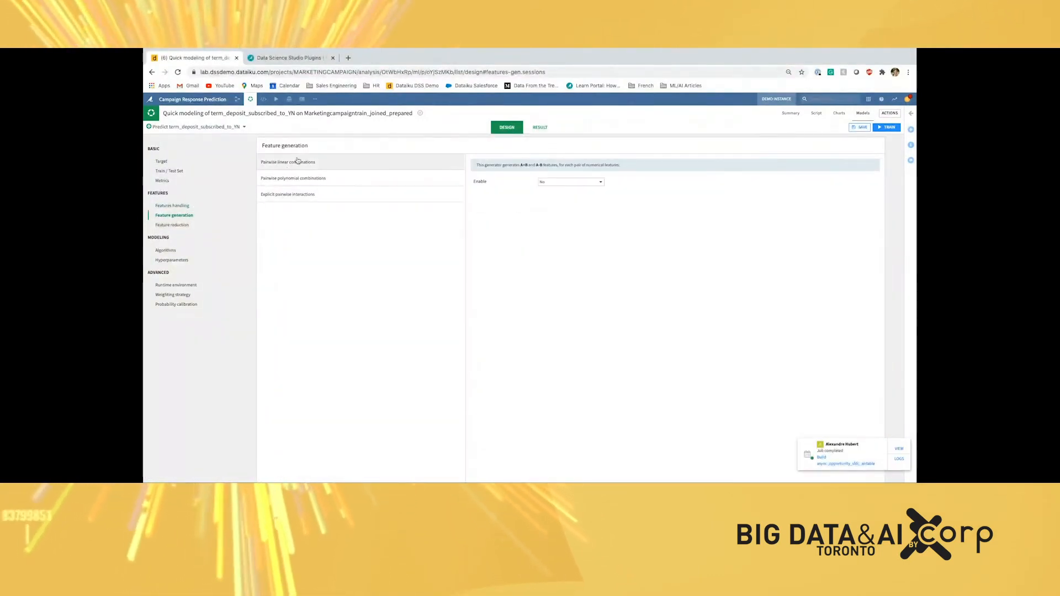
left_click(563, 185)
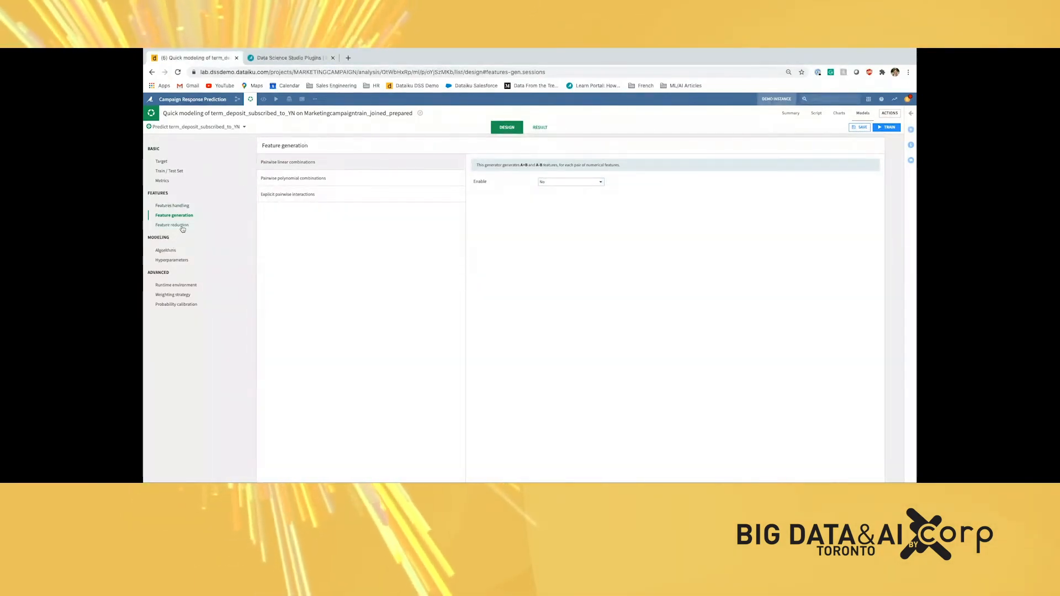
- Enable the Gradient tree boosting algorithm and review the hyperparameter search settings
left_click(166, 250)
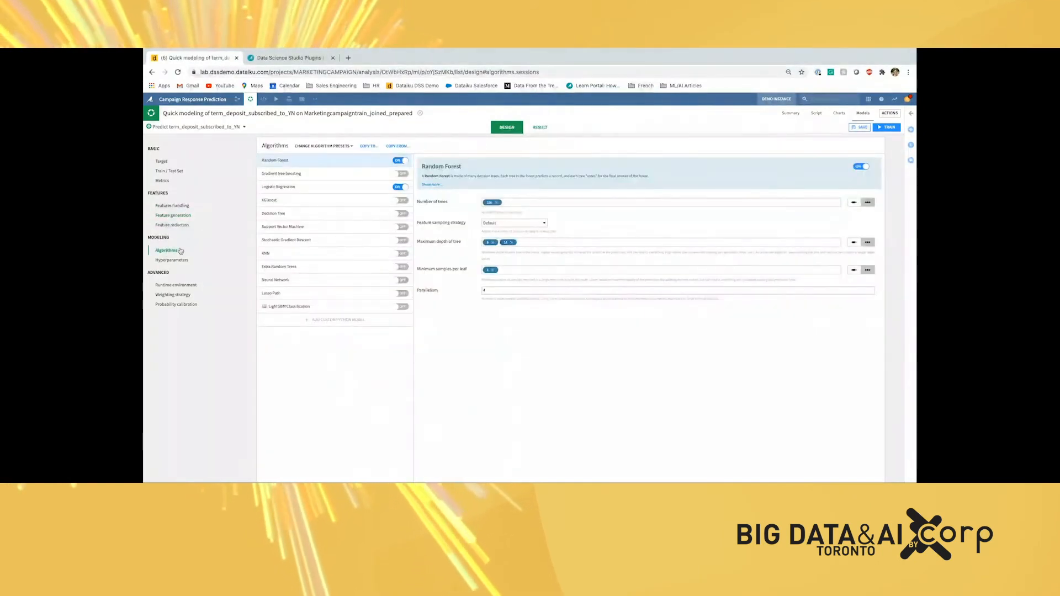
left_click(396, 175)
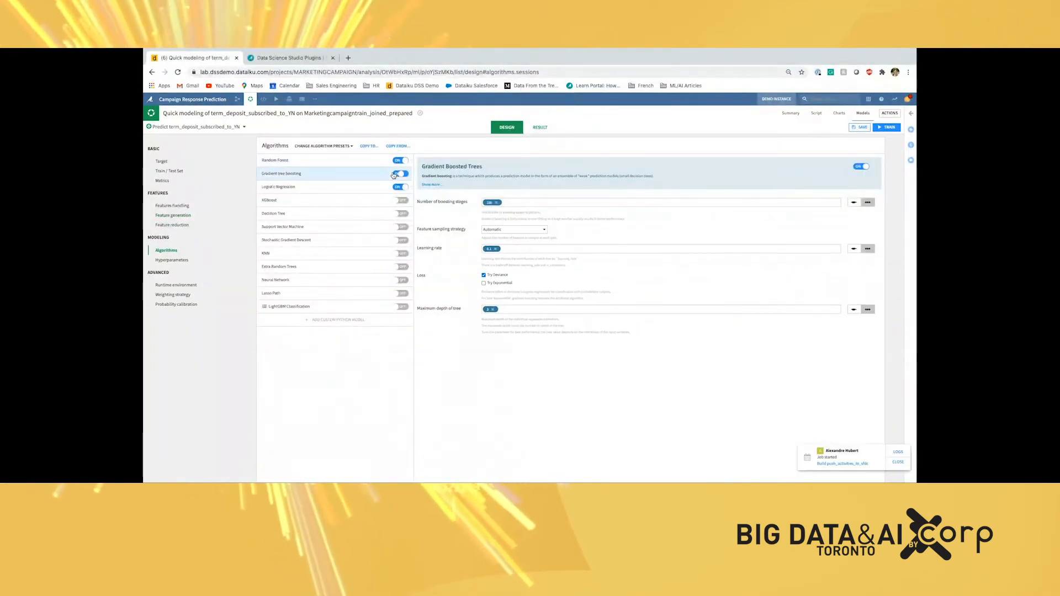
left_click(173, 259)
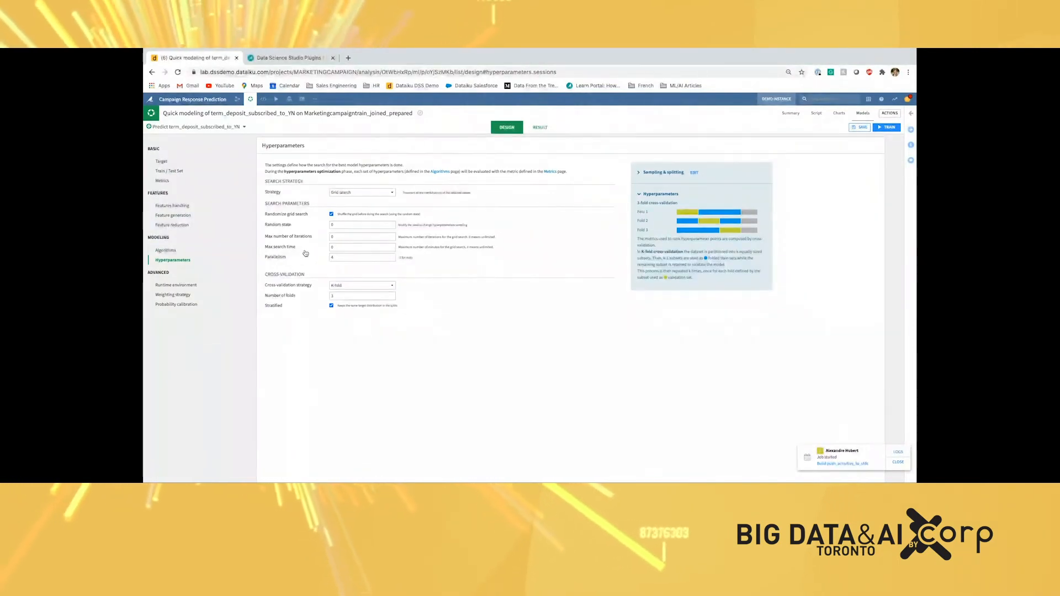
- Train a new session of models with the updated design, leaving the session name and description blank
left_click(540, 128)
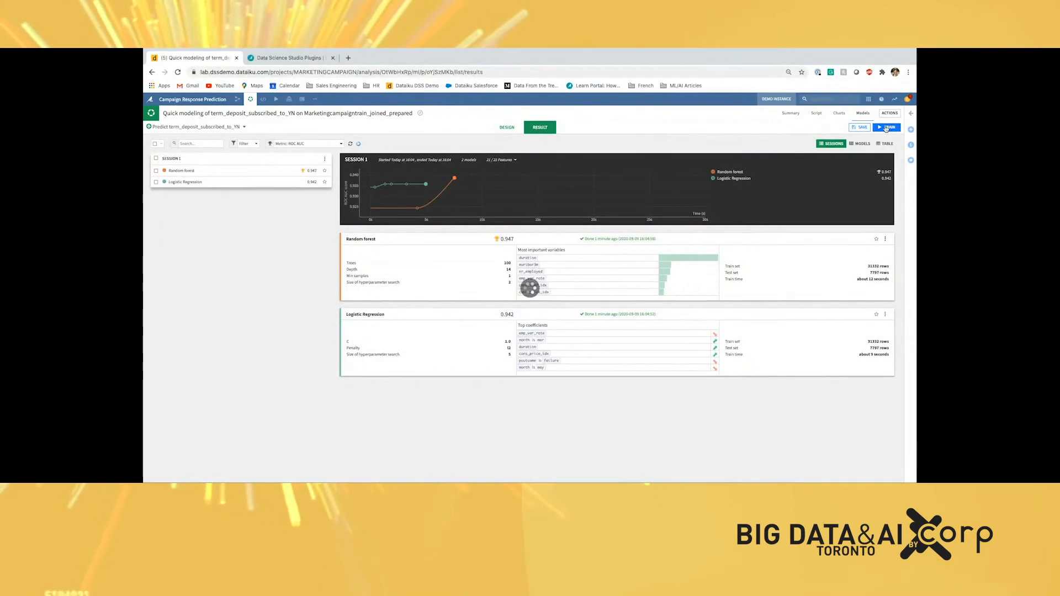
left_click(886, 128)
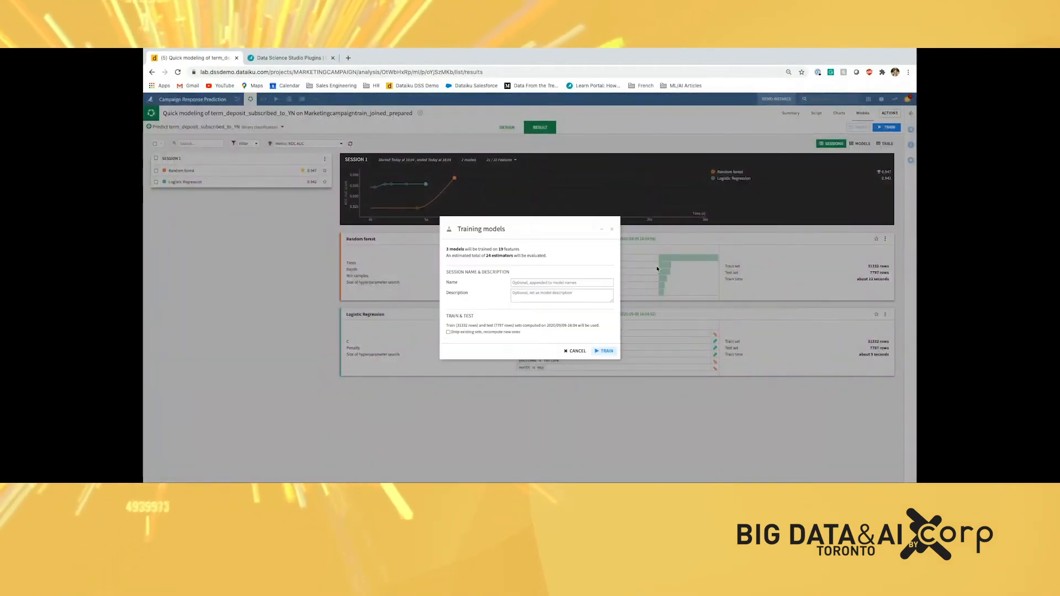
left_click(610, 352)
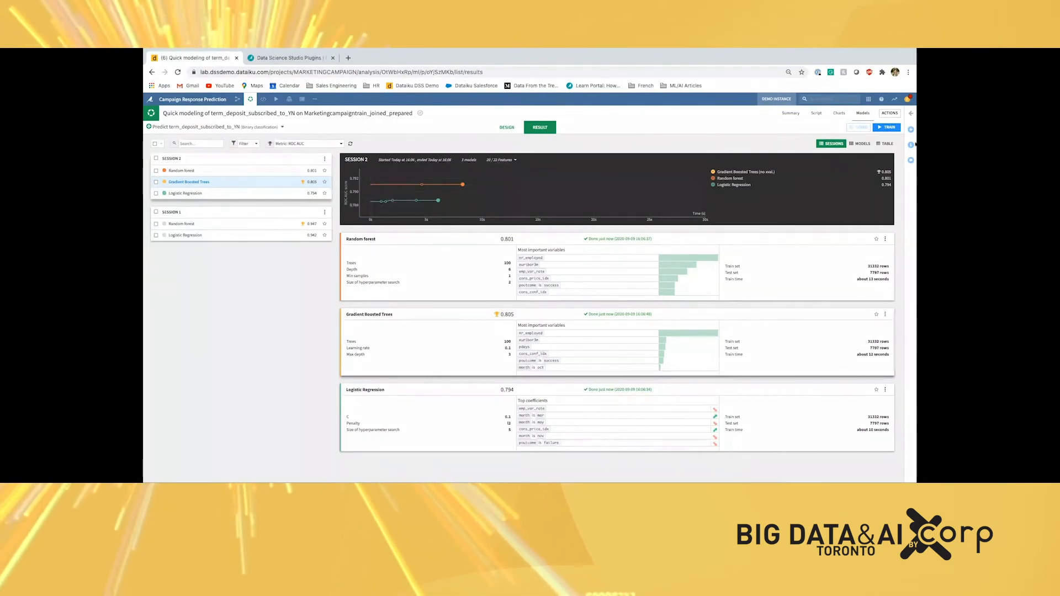
- Compare all trained models in a metrics table, sorting them by train time, and return to the sessions view
left_click(884, 145)
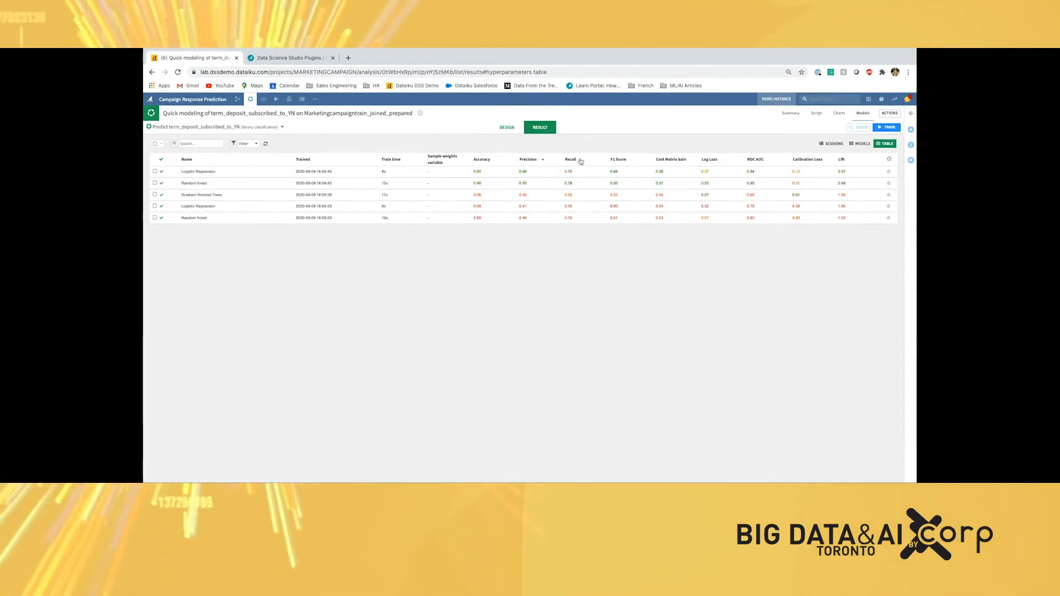
left_click(311, 160)
left_click(385, 160)
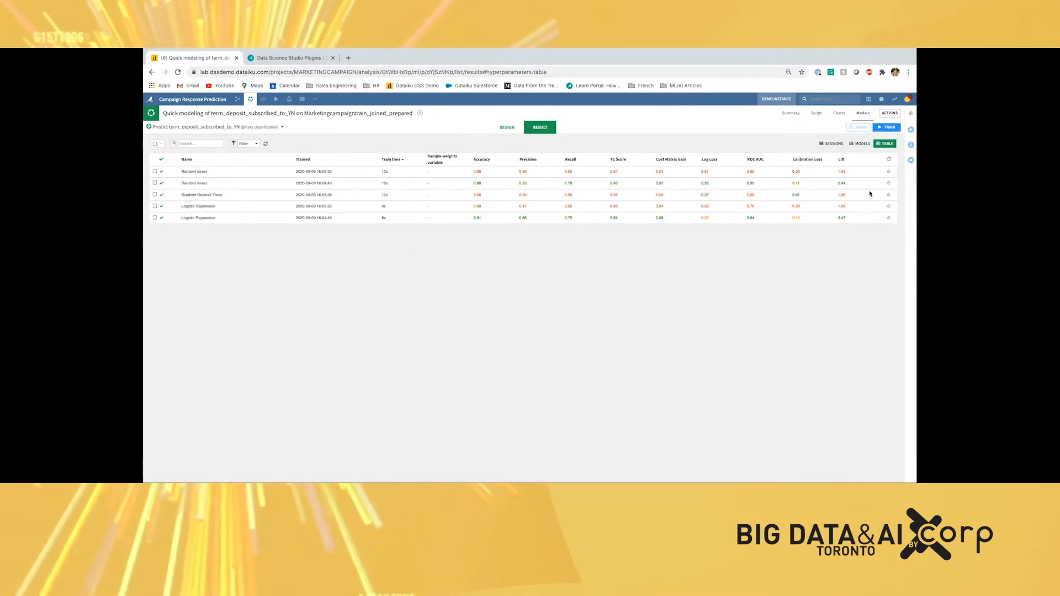
left_click(833, 144)
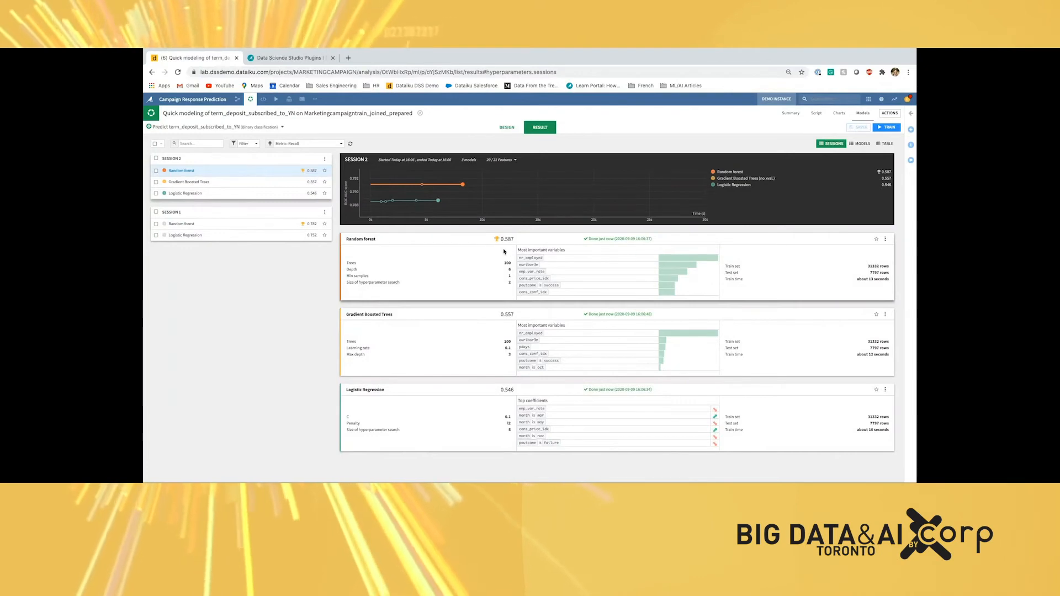
- Add a custom Python model to the algorithms, look through the available code samples, and disable the custom model
left_click(504, 129)
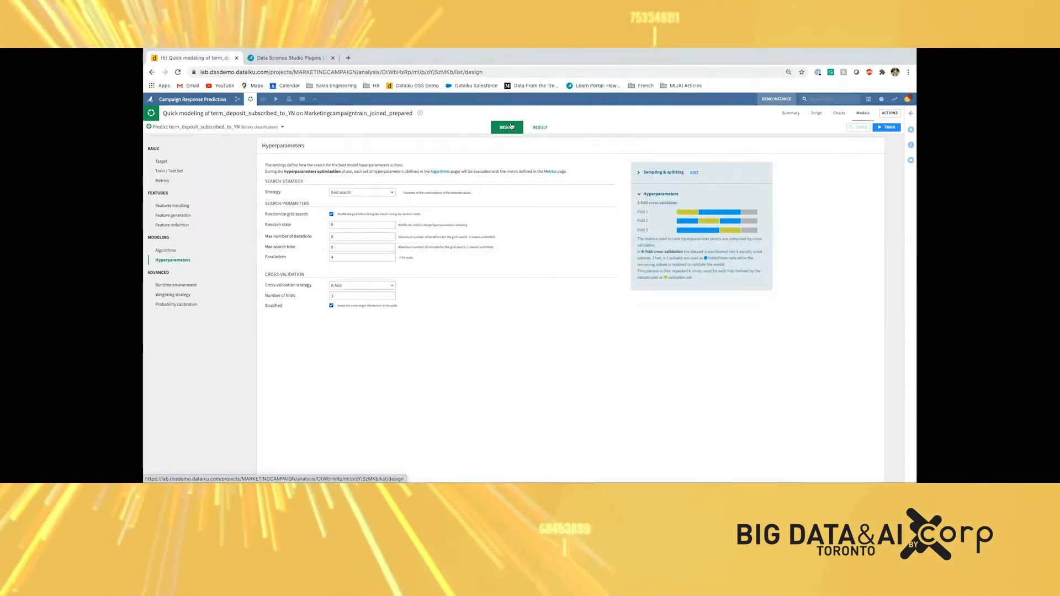
left_click(167, 251)
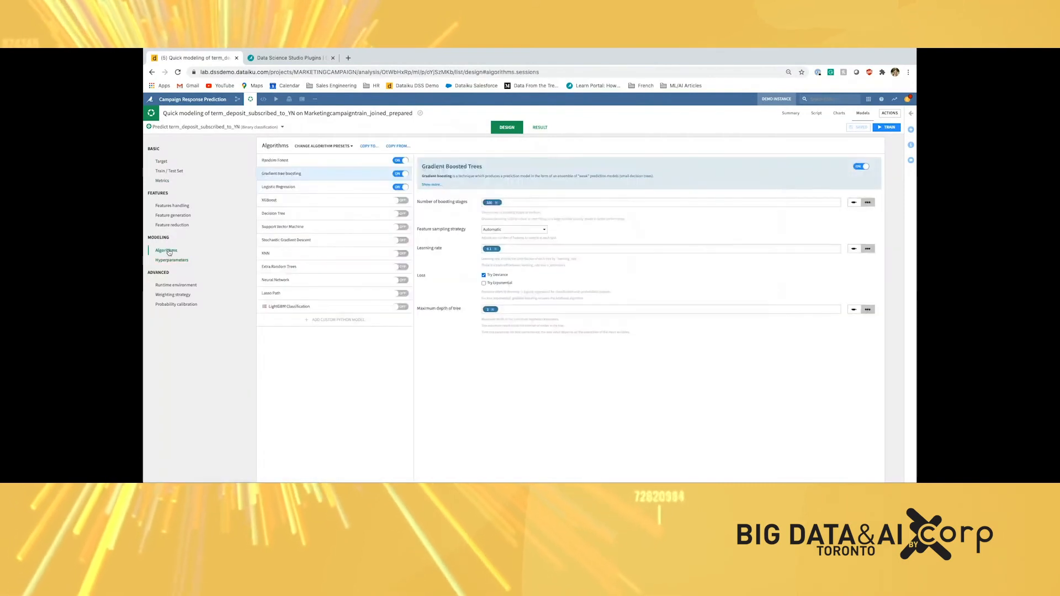
left_click(338, 319)
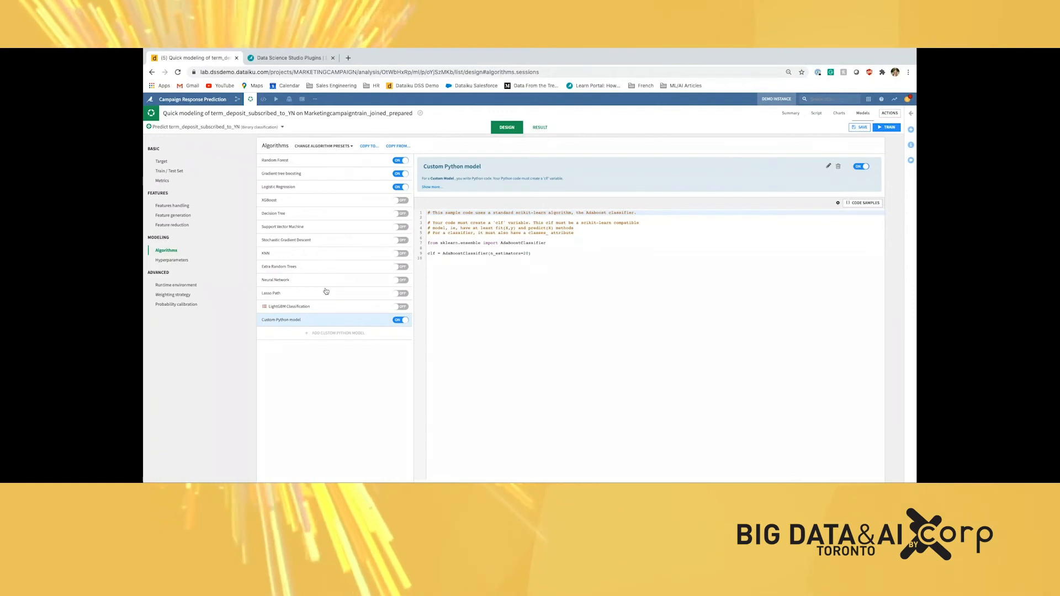
left_click(869, 203)
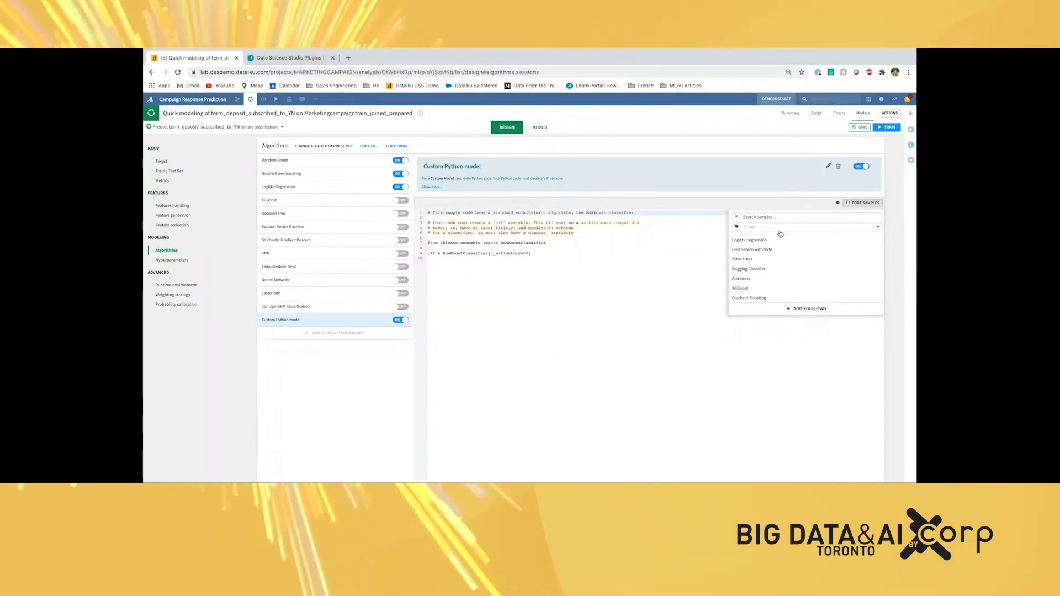
left_click(613, 245)
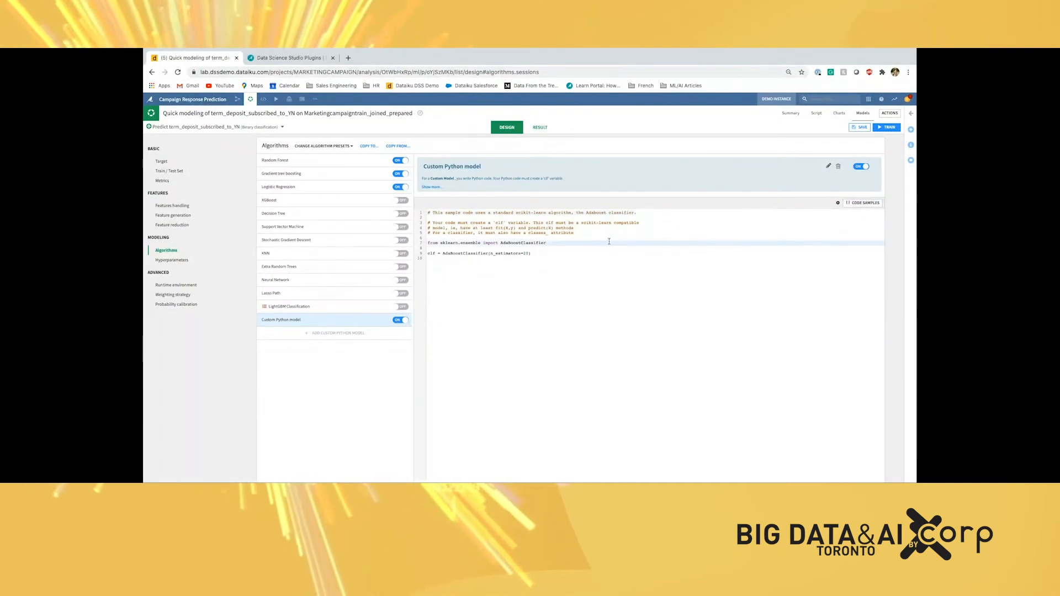
left_click(403, 321)
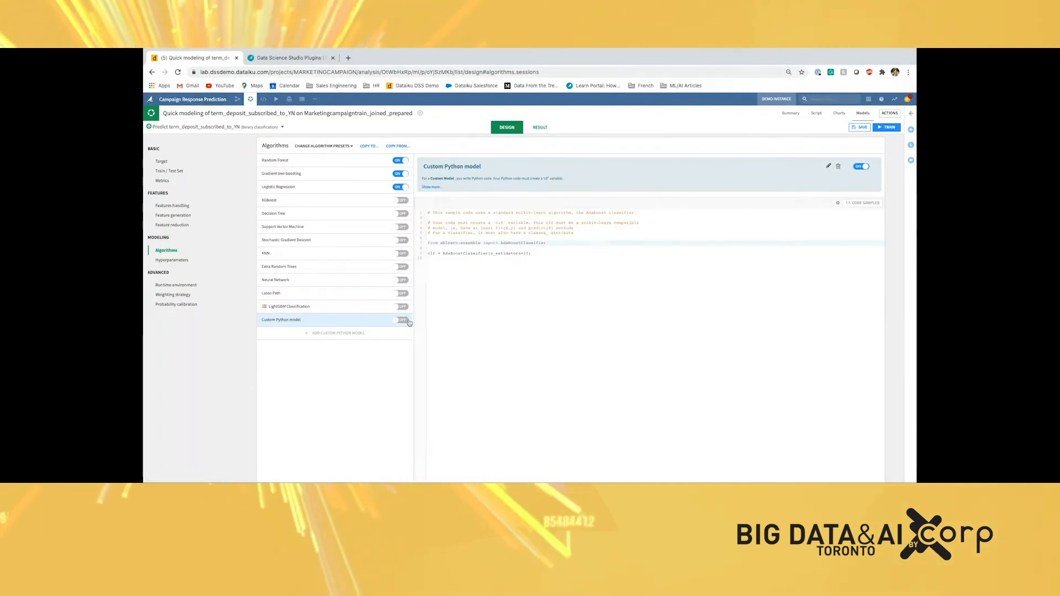
- Open the report of the Random forest model from Session 2
left_click(540, 126)
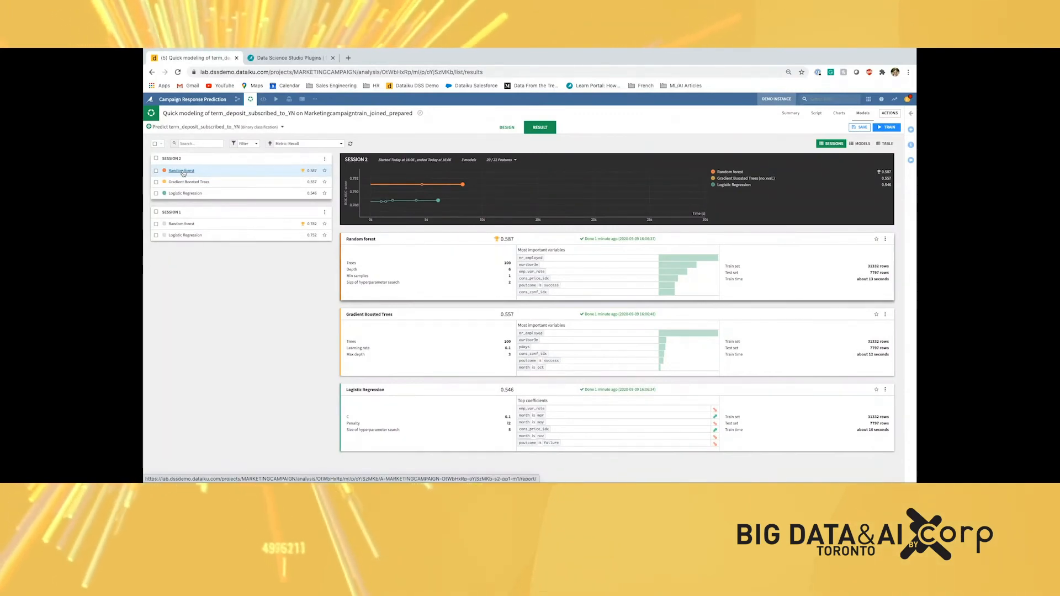
left_click(164, 171)
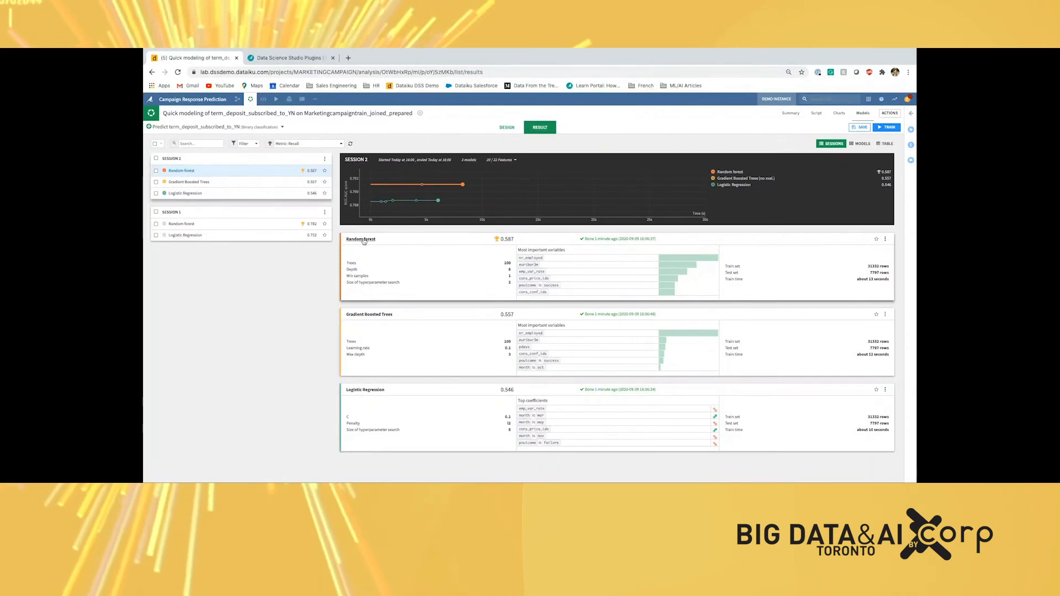
left_click(363, 240)
left_click(599, 126)
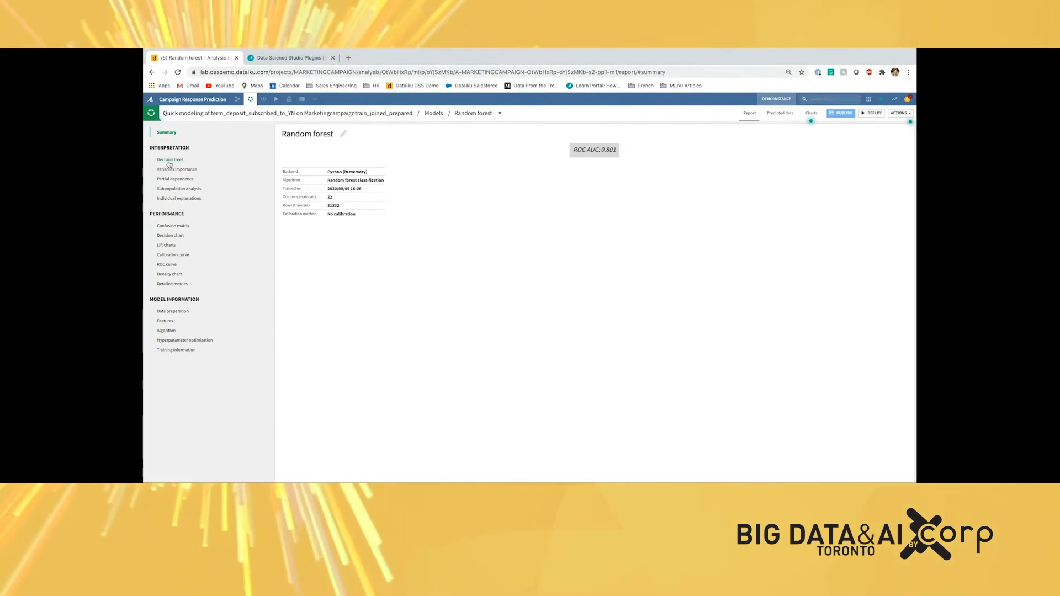
- Examine several of the Random forest's decision trees and its variables importance chart
left_click(170, 161)
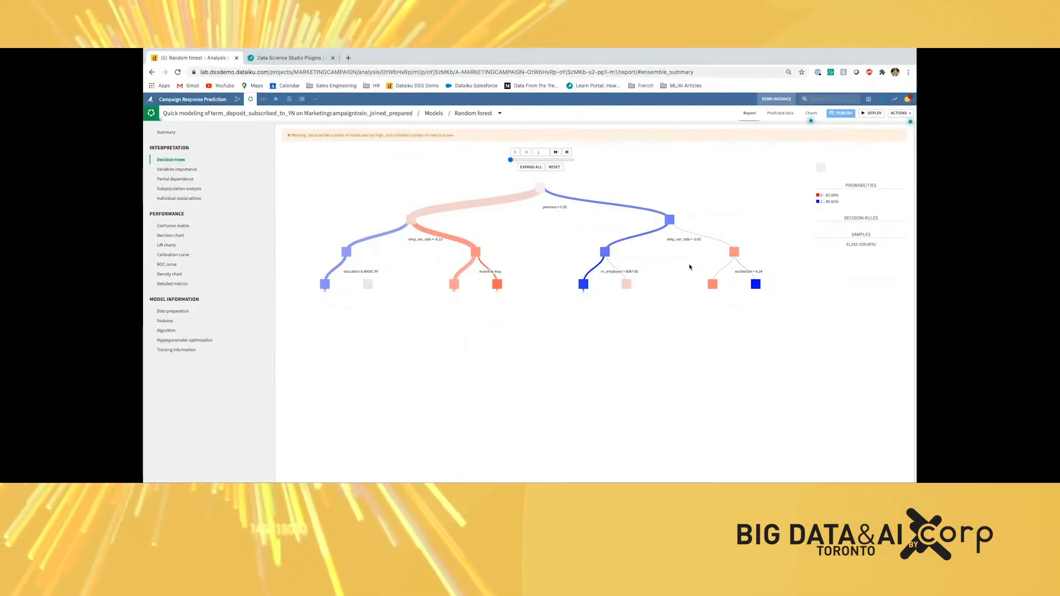
left_click(513, 160)
left_click_drag(513, 161, 517, 160)
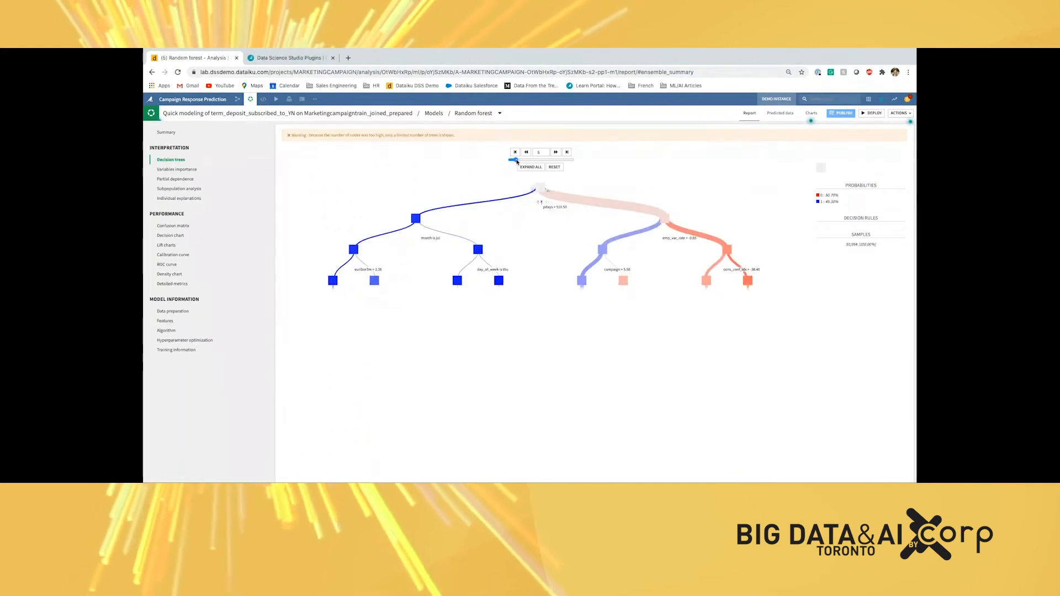
left_click(176, 169)
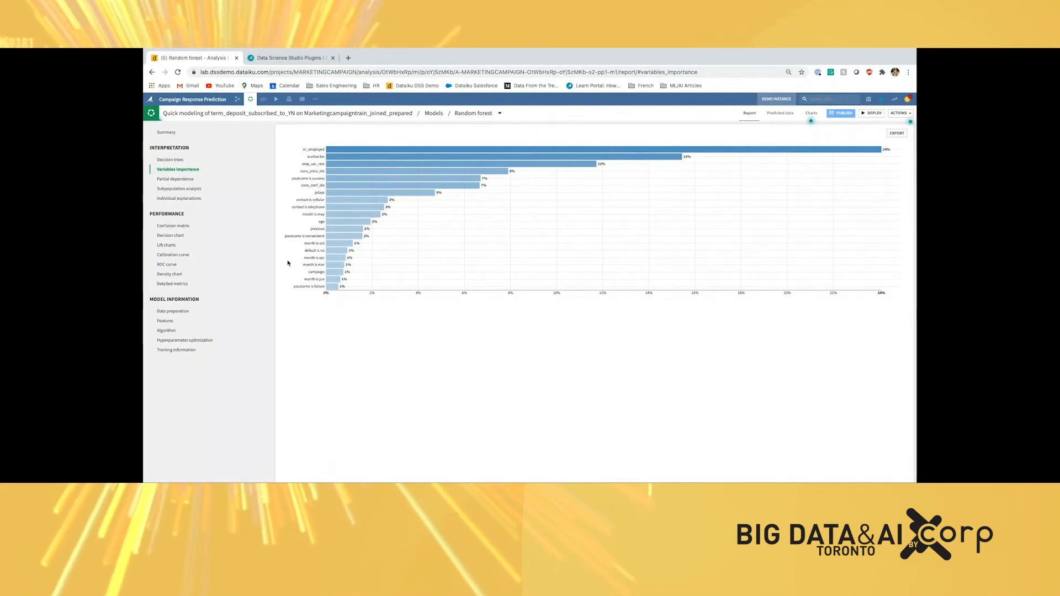
- Compute the partial dependence plot for the age variable
left_click(178, 180)
left_click(379, 137)
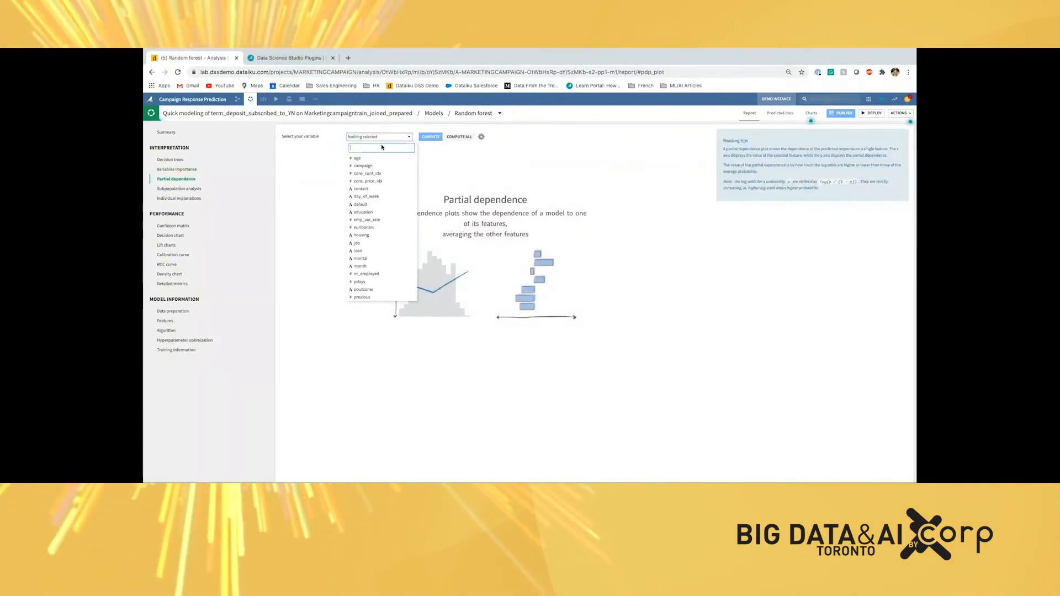
left_click(379, 160)
left_click(485, 234)
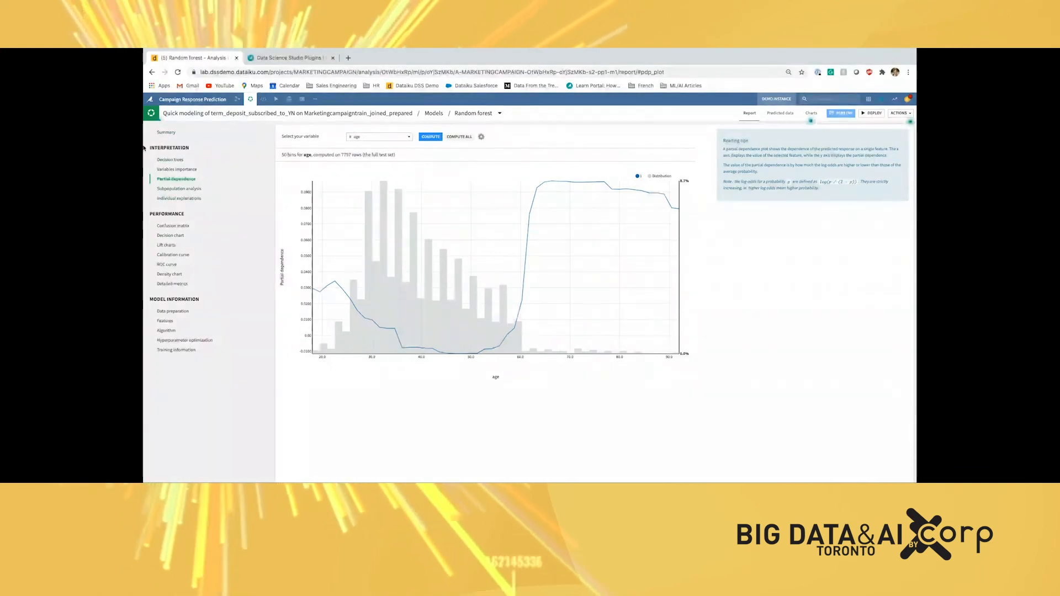
- Review the Random forest's confusion matrix, calibration curve, data preparation, features and algorithm details, and return to the project Flow
left_click(177, 226)
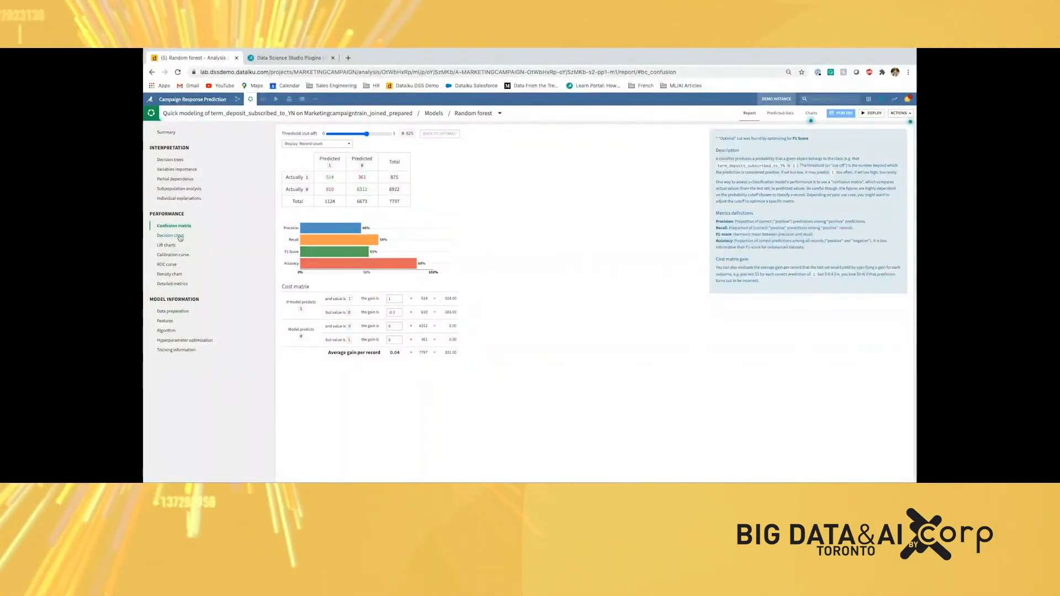
left_click(180, 255)
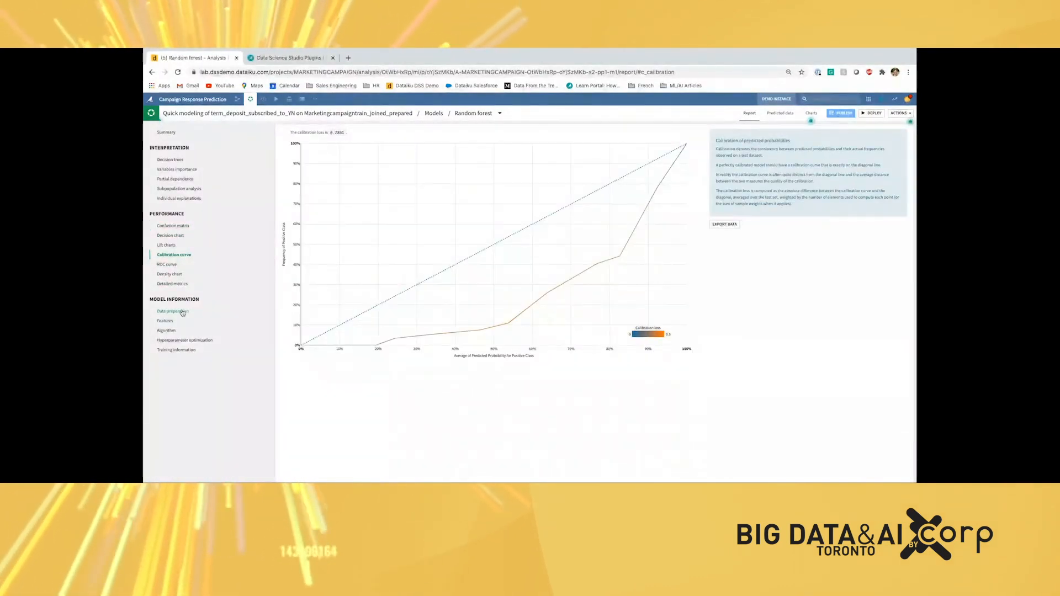
left_click(182, 312)
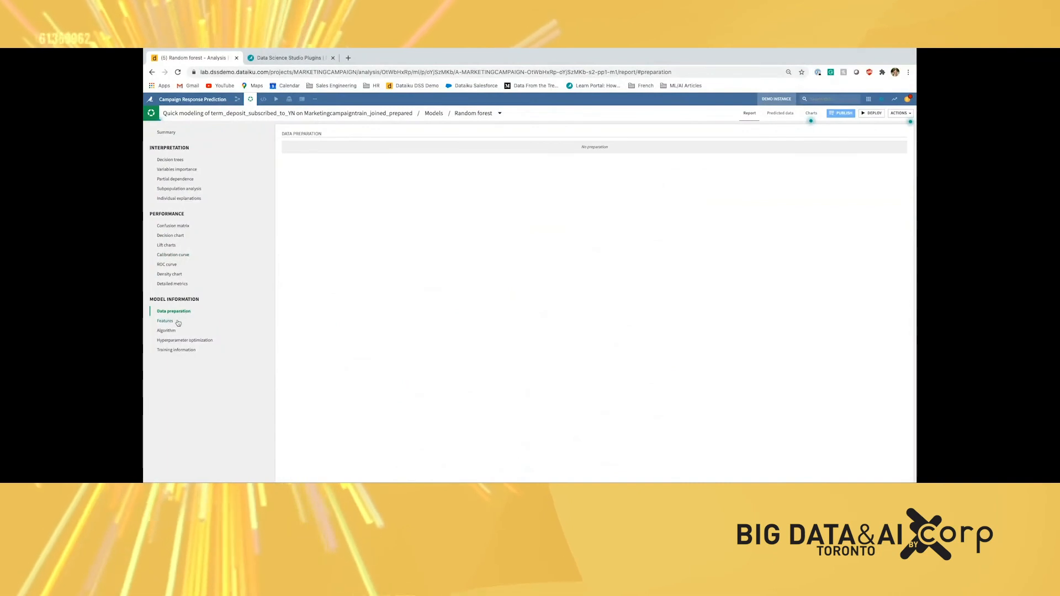
left_click(172, 323)
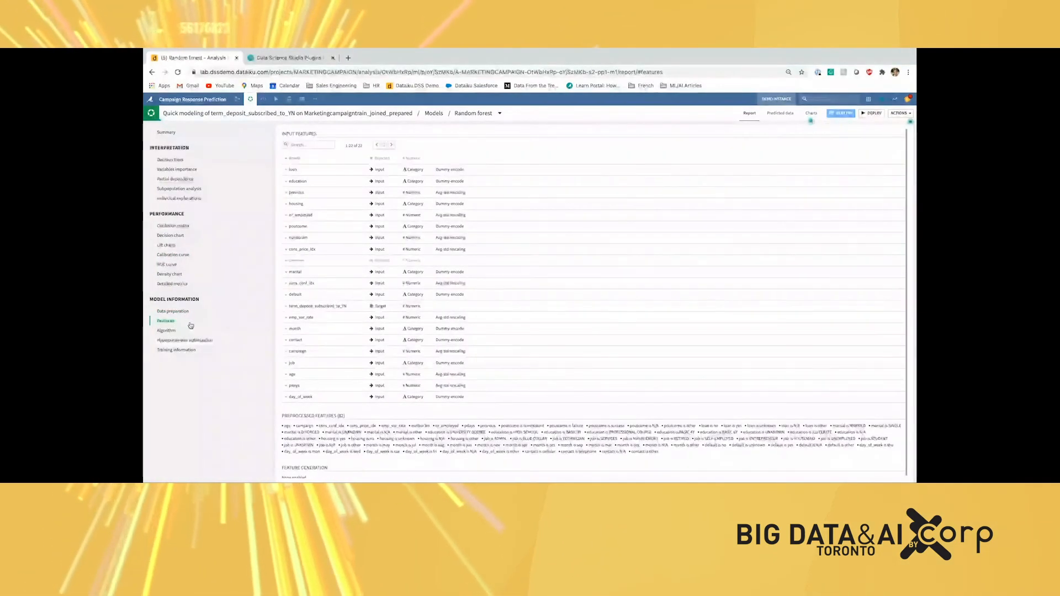
left_click(168, 331)
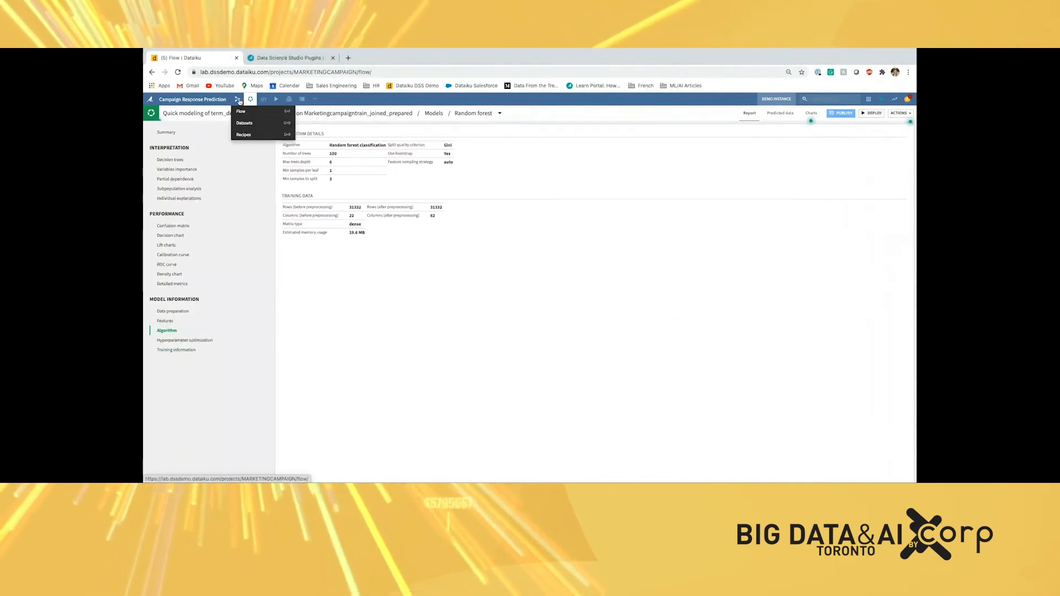
left_click(247, 111)
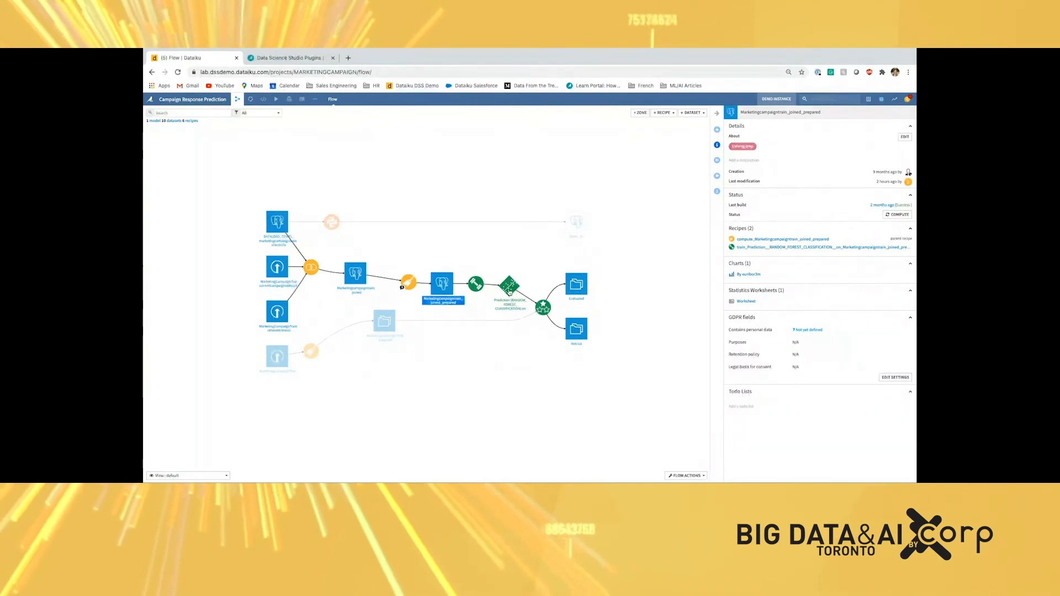
- Review the Metrics dataset from the Flow and the prediction columns of the Evaluated dataset
left_click(509, 287)
left_click(716, 129)
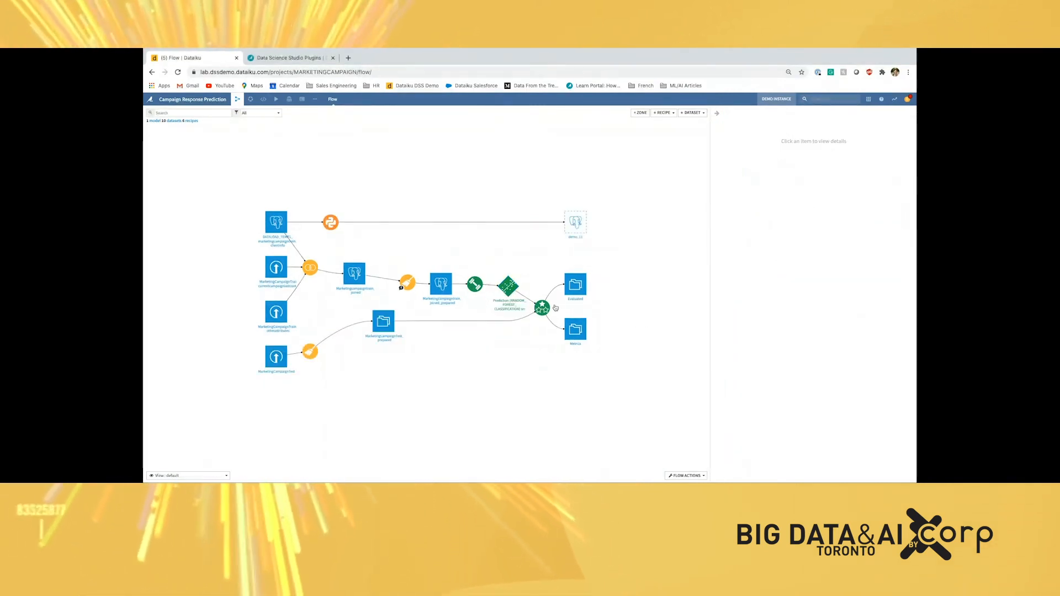
double_click(575, 329)
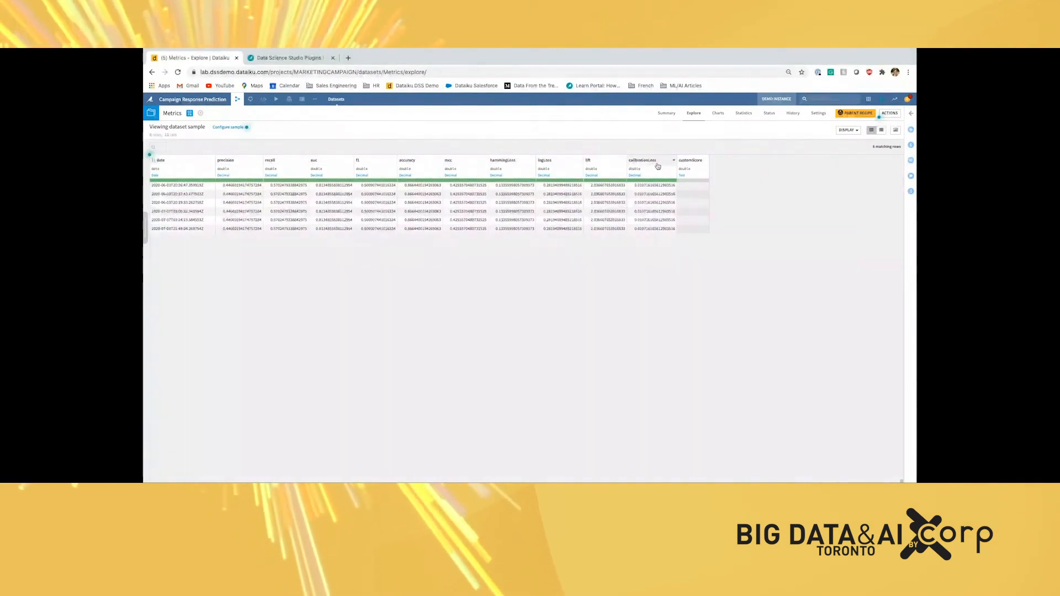
left_click(237, 99)
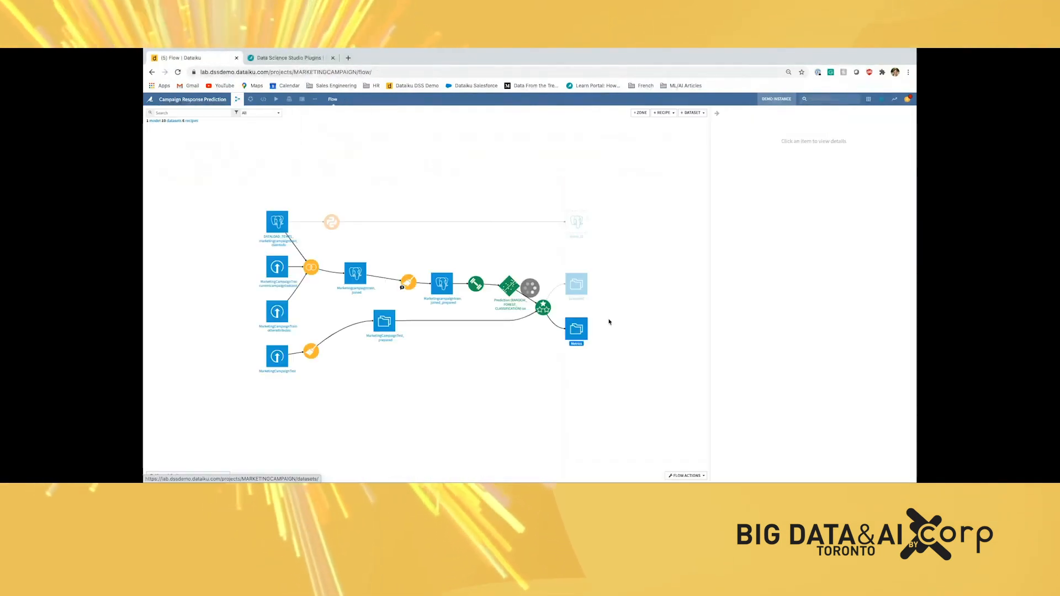
double_click(574, 284)
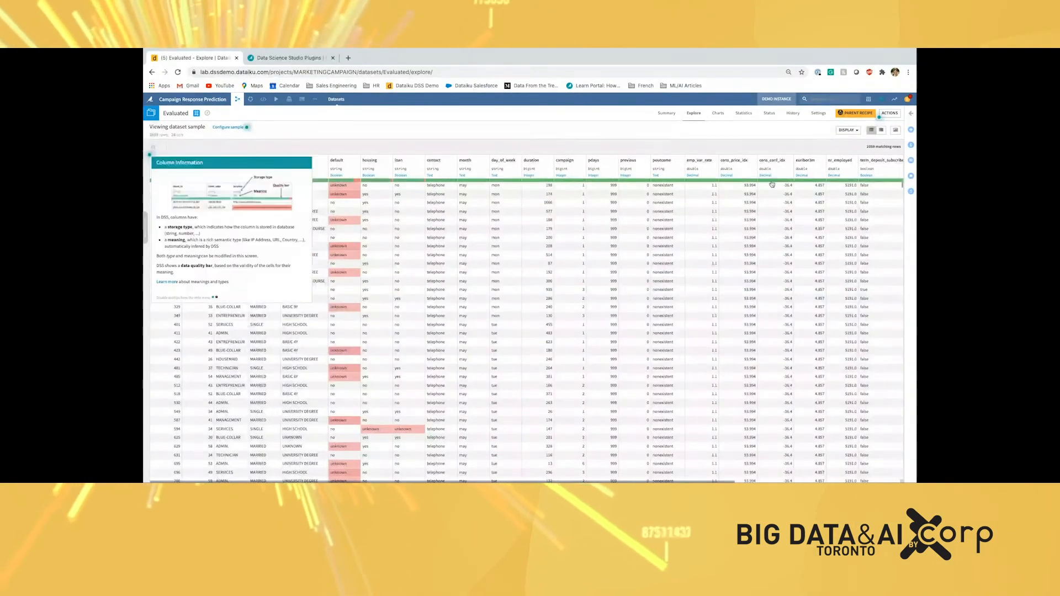
scroll(773, 184, "right", 5)
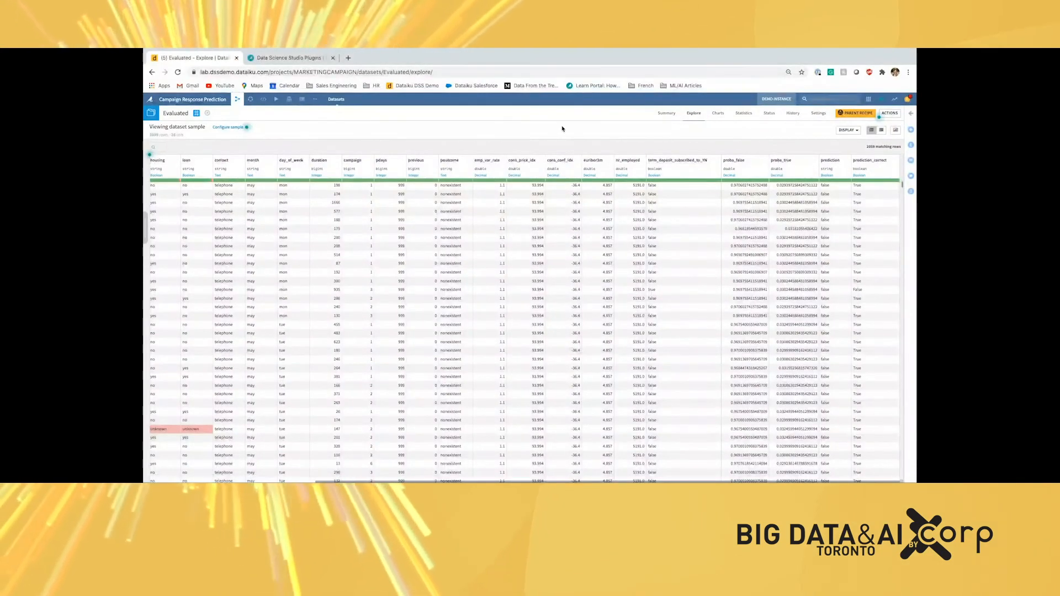
- Open the Marketing Campaign Prediction Results dashboard and inspect the False and True slices of the Model Predictions Correct pie chart
mouse_move(260, 101)
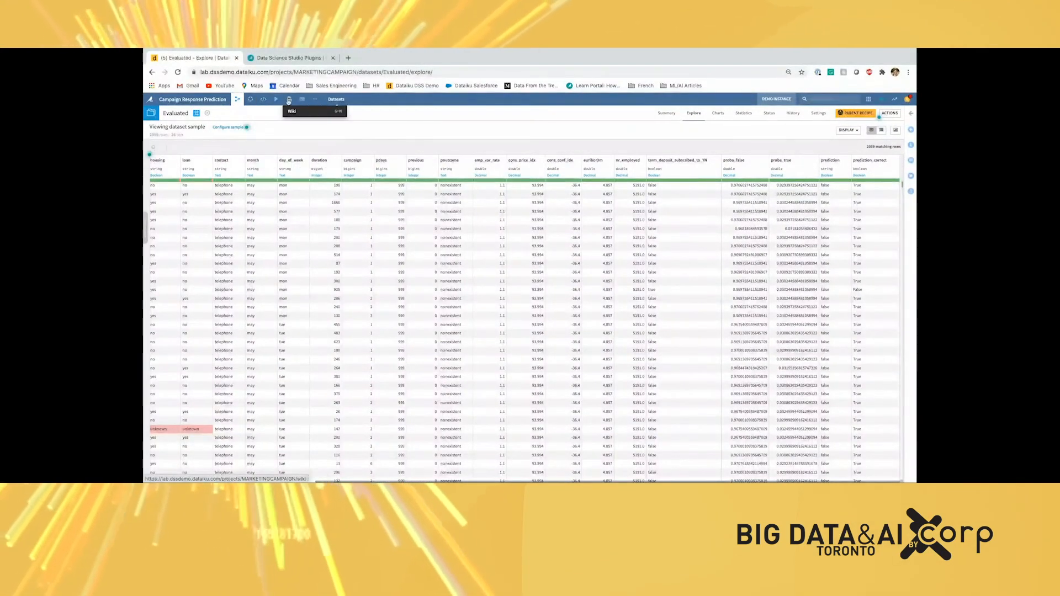
left_click(302, 115)
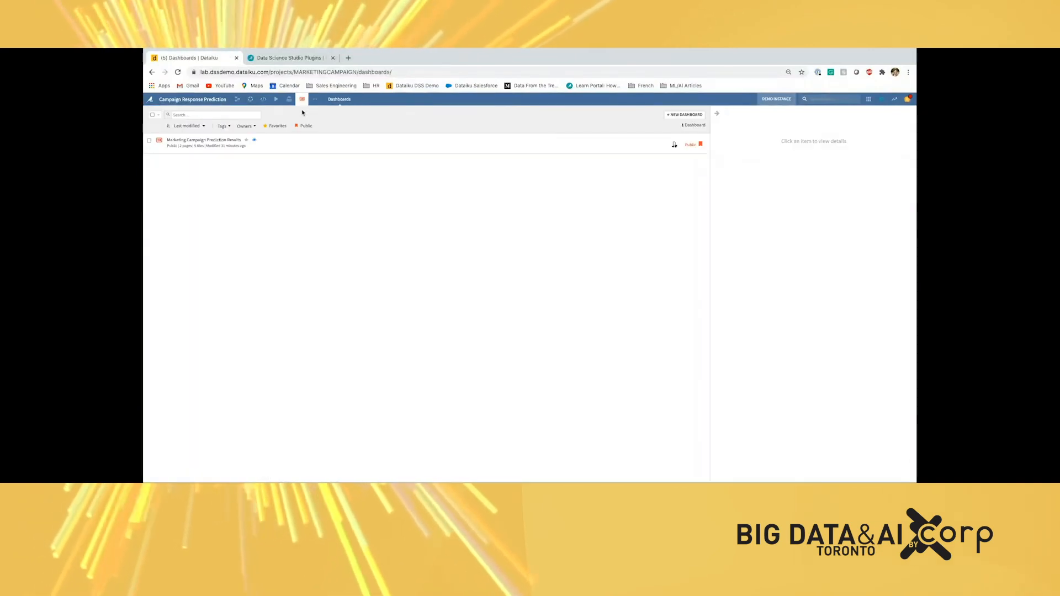
left_click(216, 140)
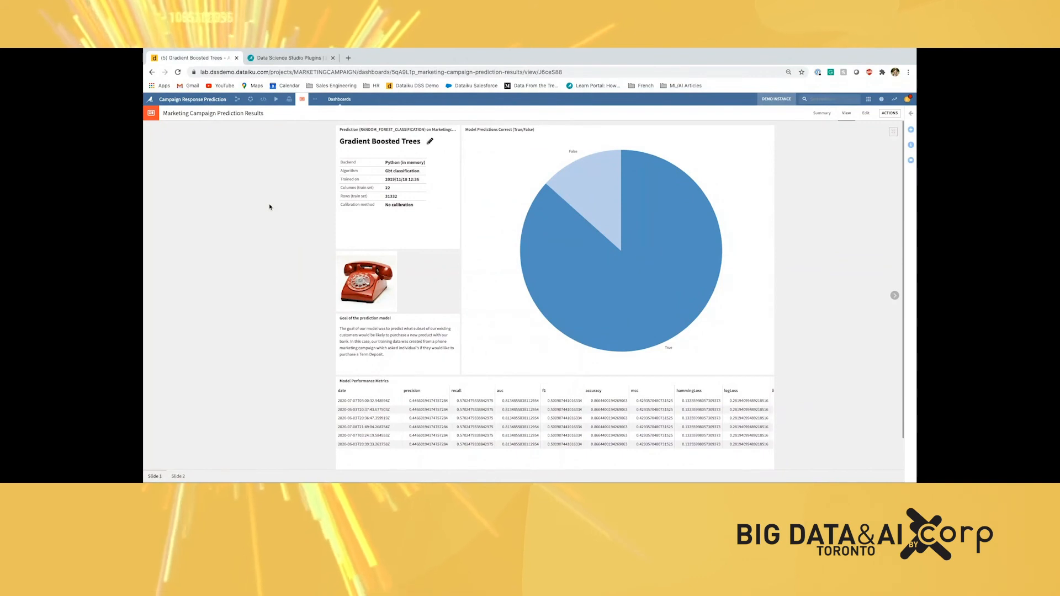
mouse_move(589, 196)
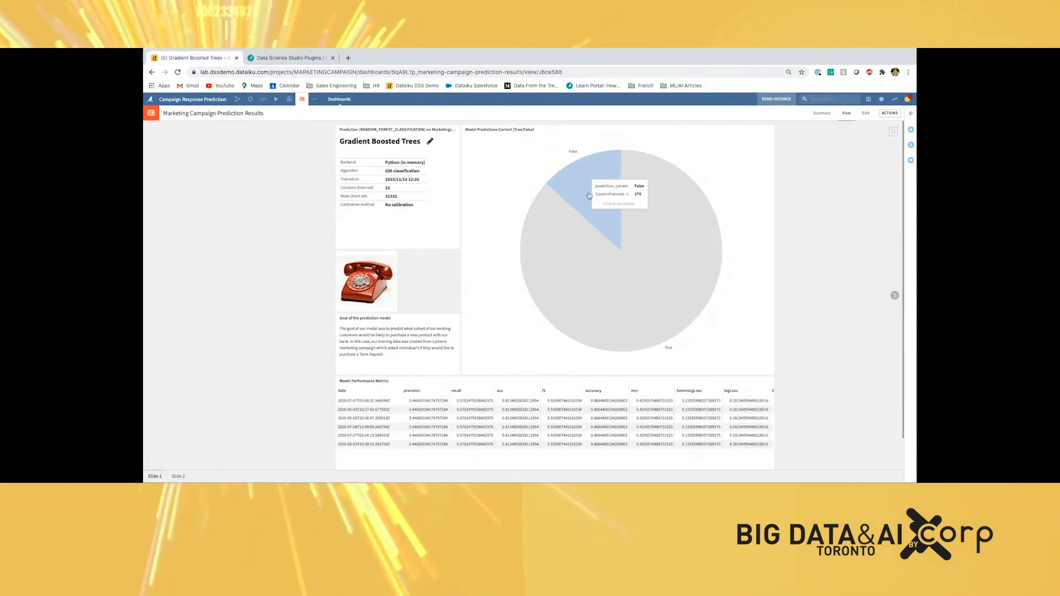
mouse_move(664, 202)
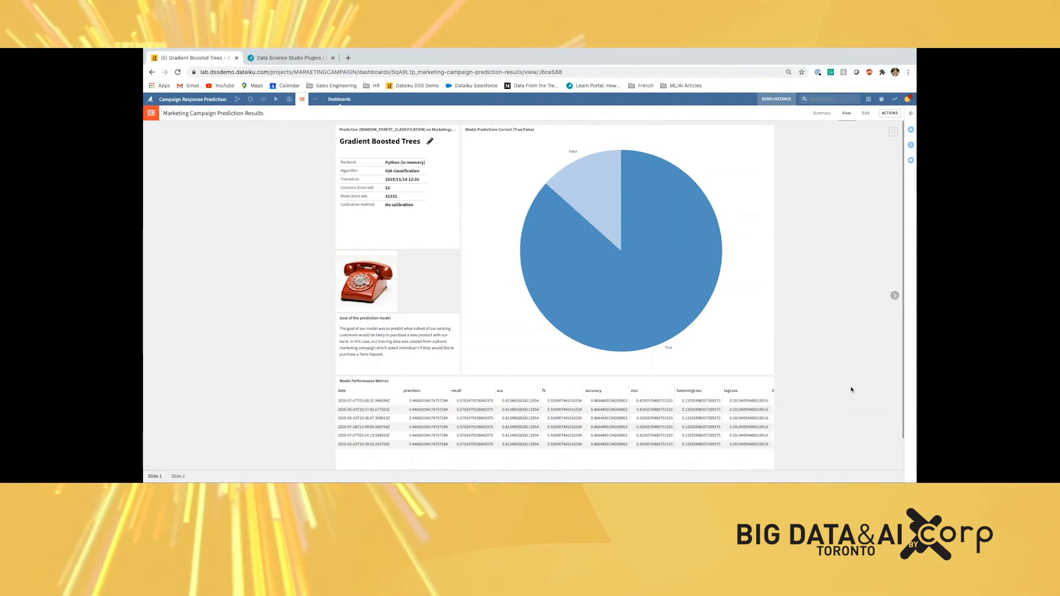
- Examine the dashboard's export options with PDF as the file type, and close them without exporting
left_click(912, 115)
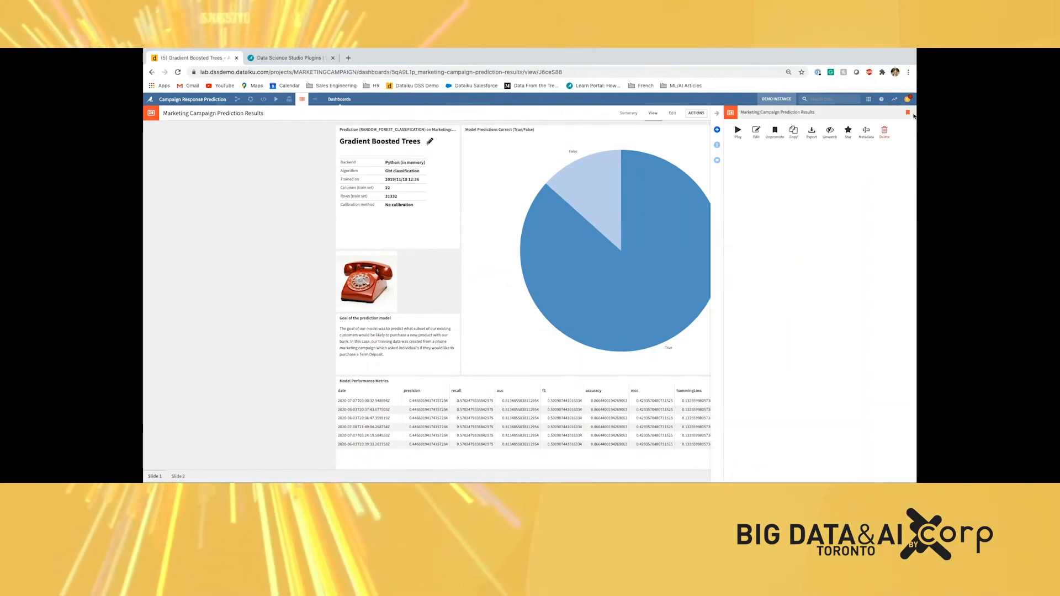
left_click(812, 133)
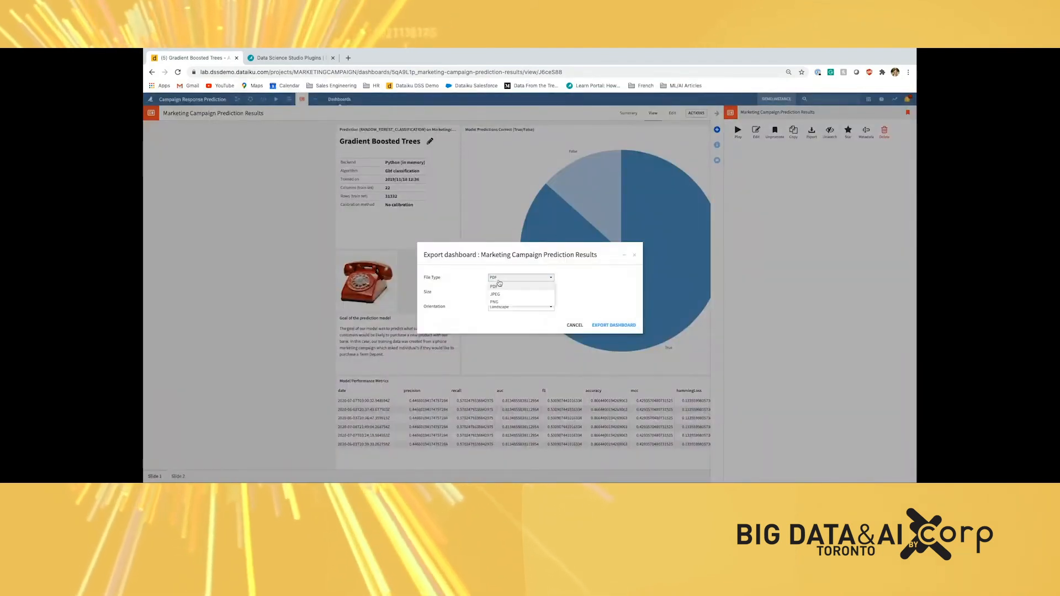
left_click(494, 287)
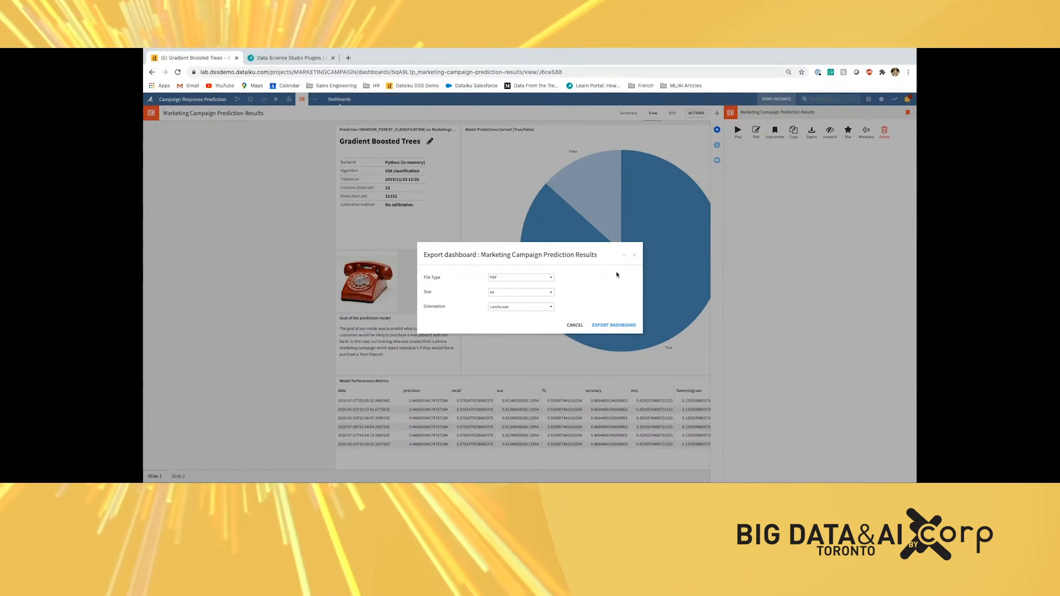
left_click(635, 257)
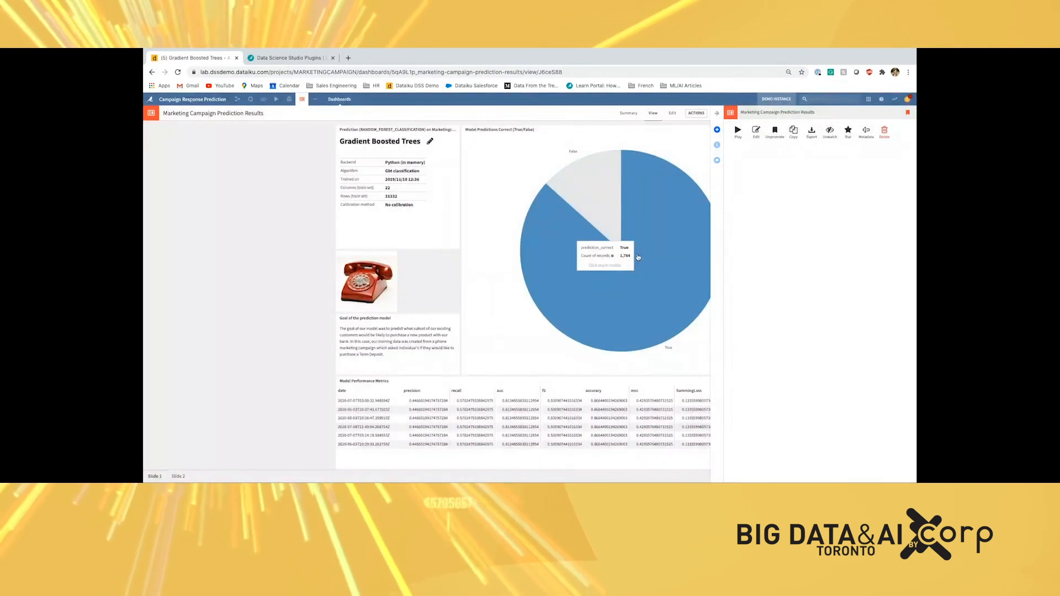
left_click(718, 115)
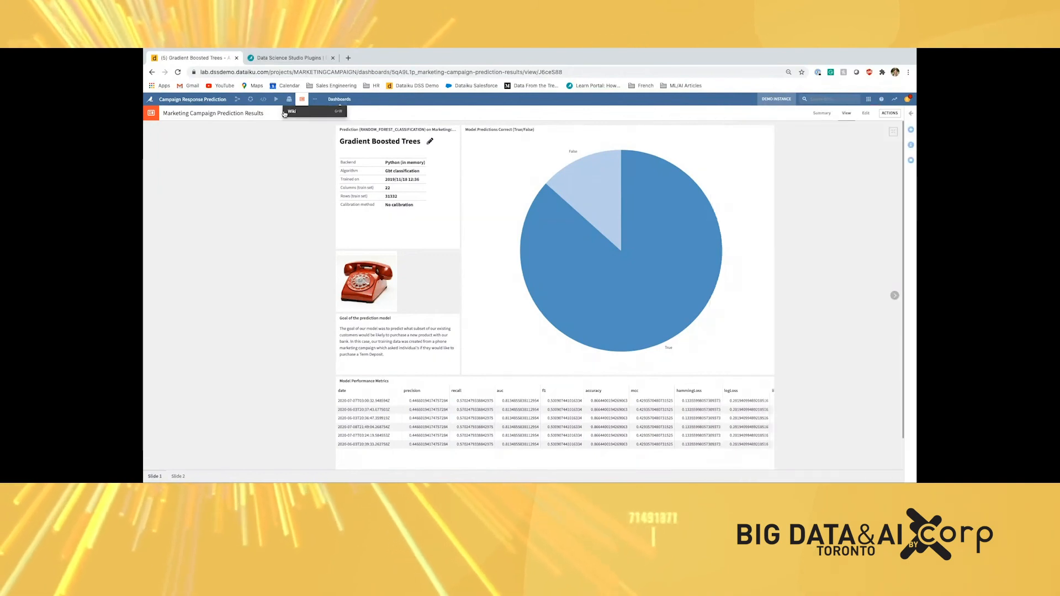
- Open the settings of the AutomatedScoringCampaignTargeting scenario
mouse_move(276, 100)
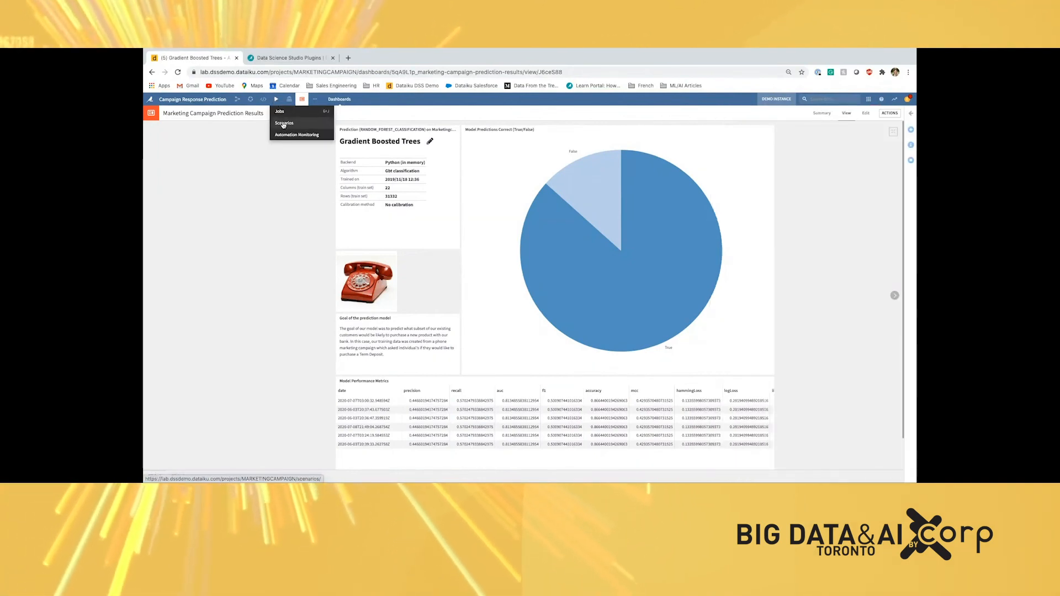
left_click(284, 123)
left_click(219, 140)
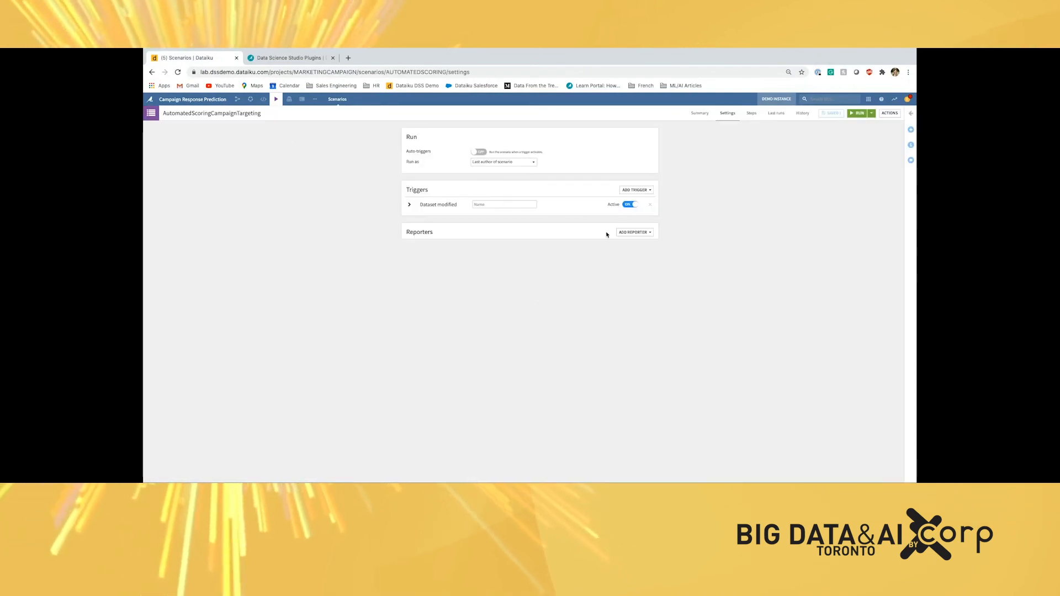
- Add a time-based trigger to the scenario with its frequency kept at once per hour
left_click(636, 189)
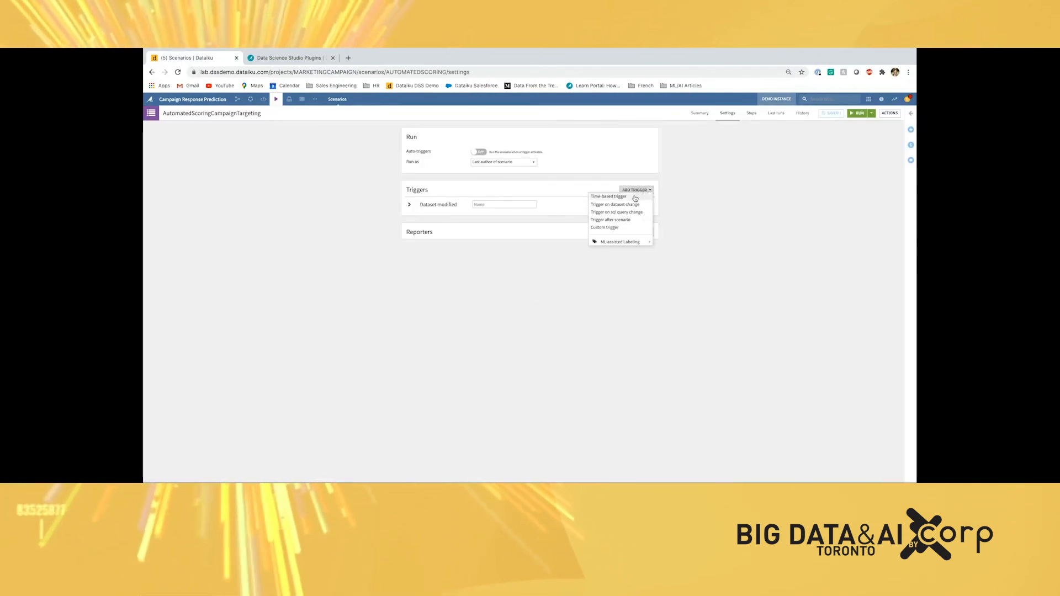
left_click(612, 197)
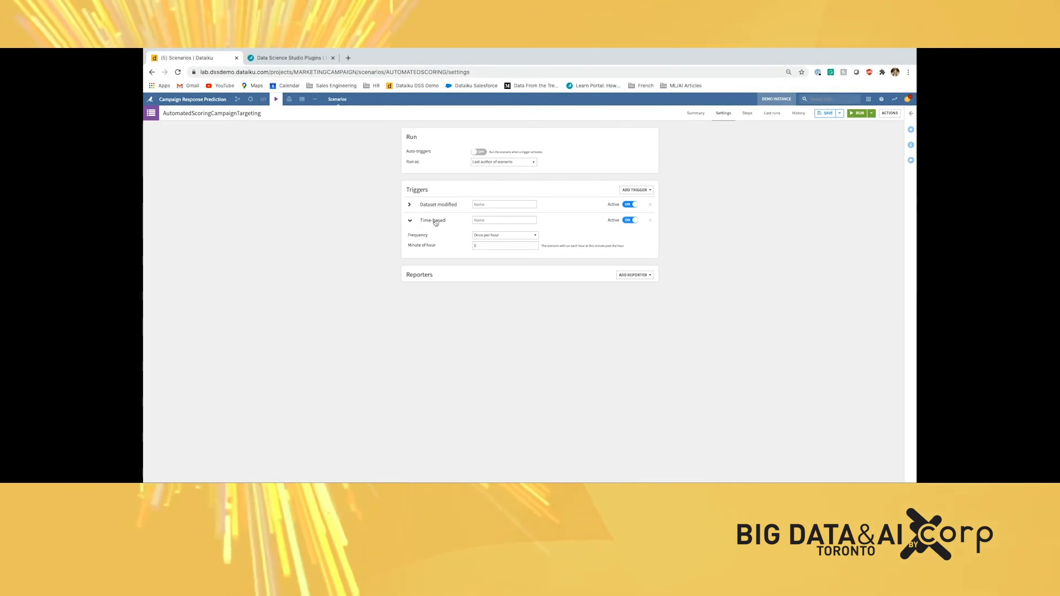
left_click(493, 235)
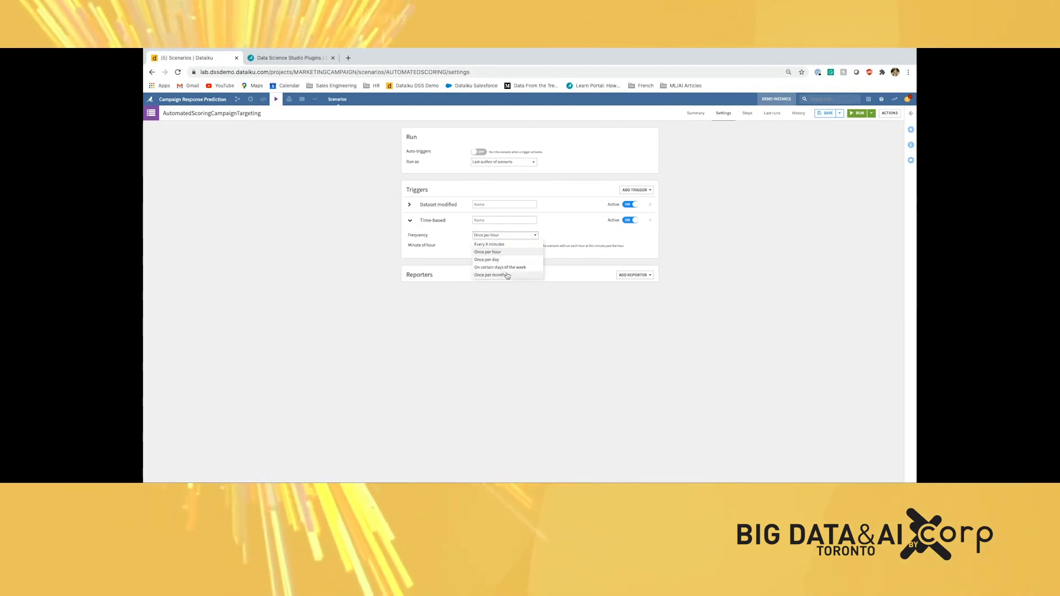
left_click(532, 235)
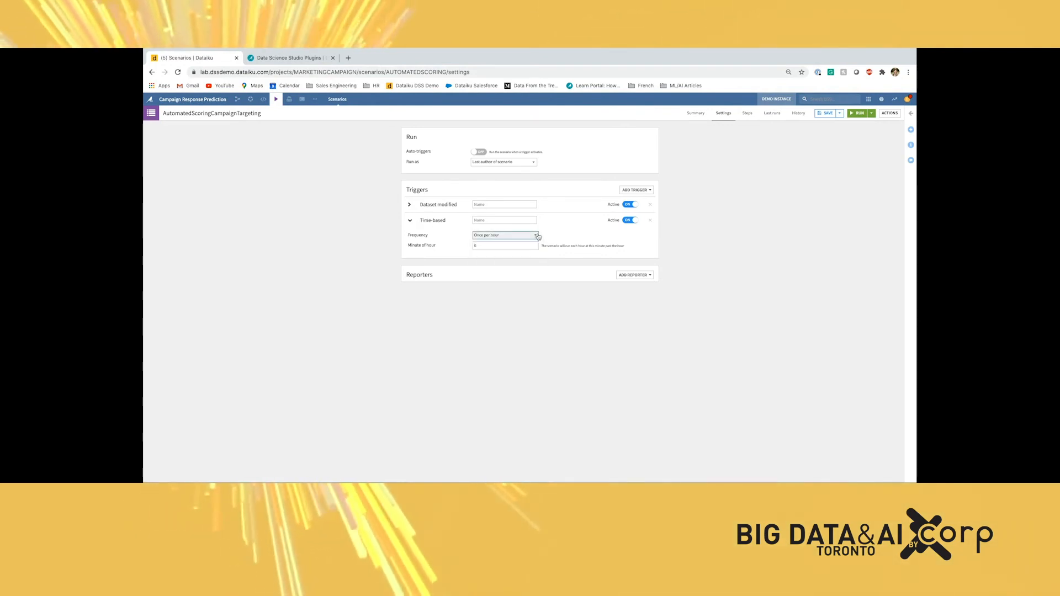
- Review the scenario's Build and Run checks steps and the step types that can be added
left_click(747, 112)
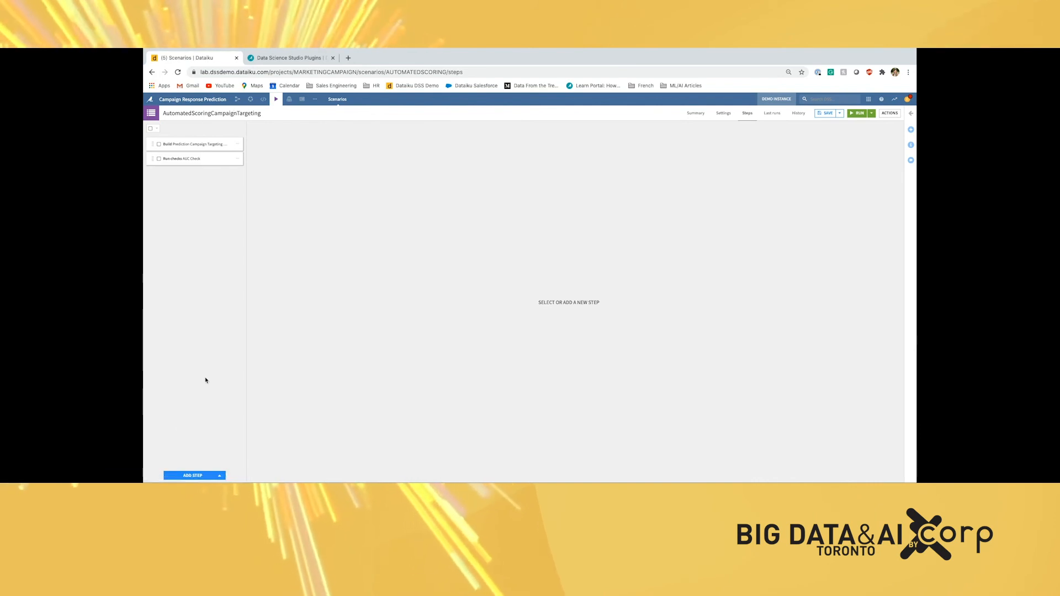
left_click(195, 143)
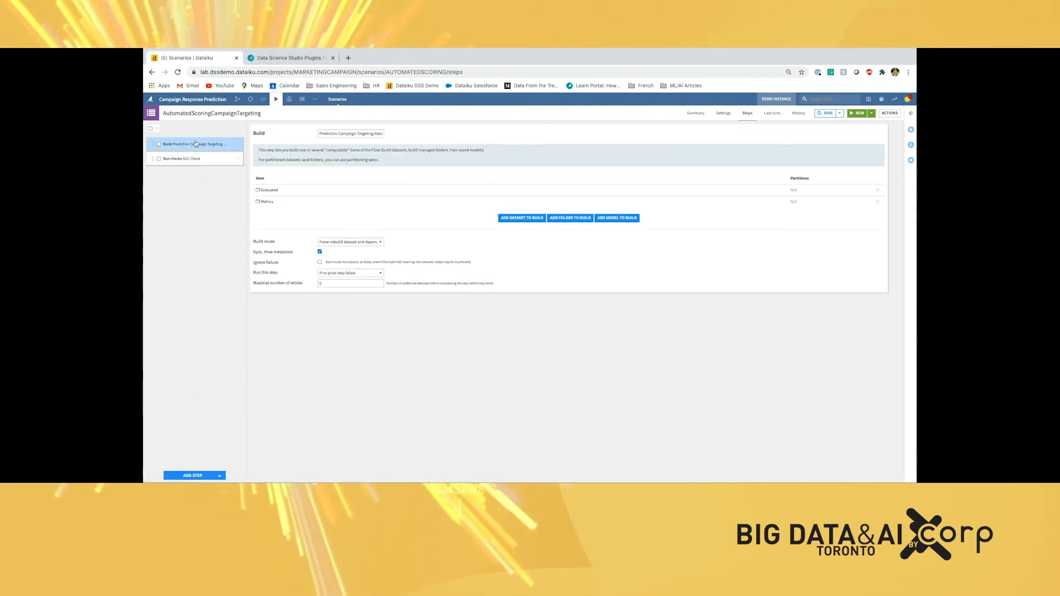
left_click(182, 158)
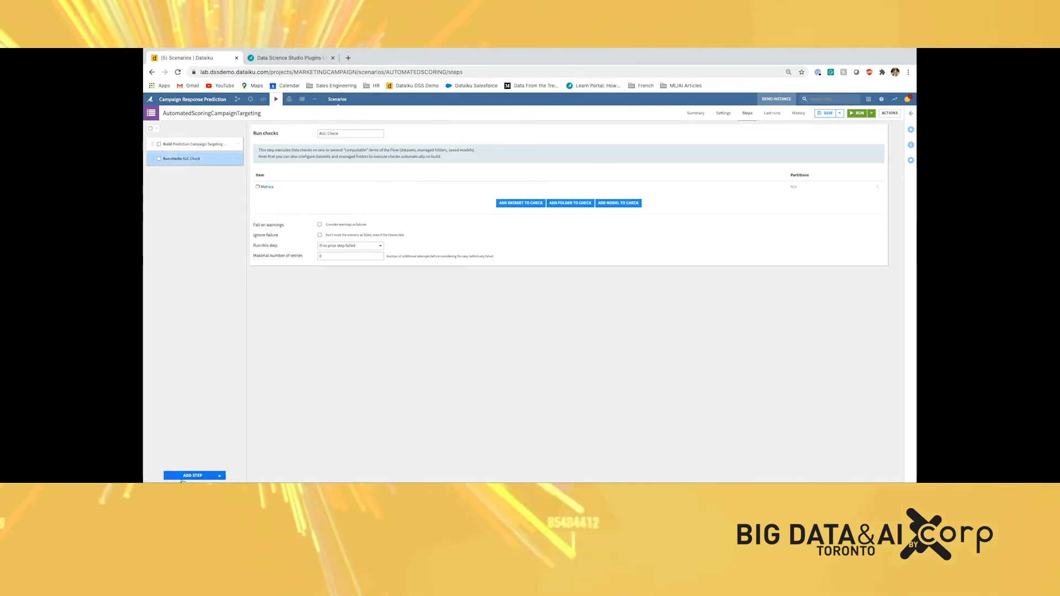
left_click(182, 477)
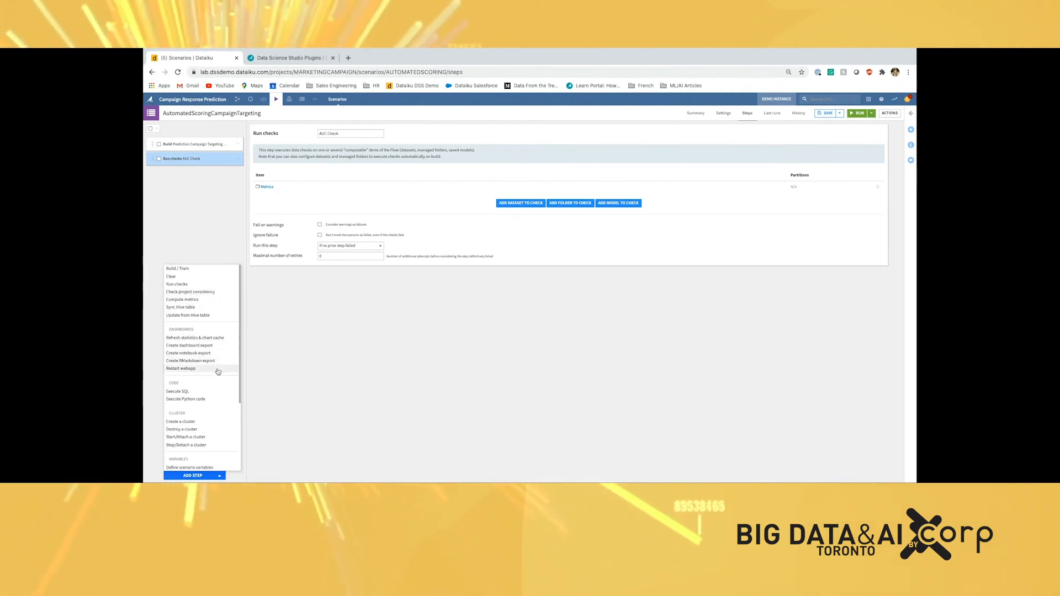
- Go to the project's webapps, discarding the unsaved scenario changes
mouse_move(236, 100)
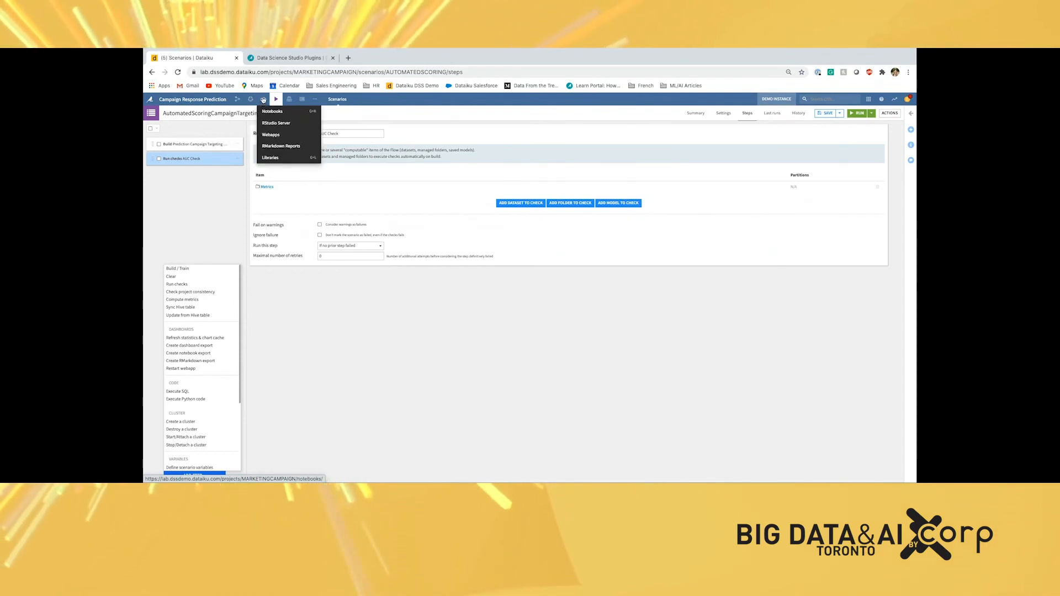
left_click(270, 136)
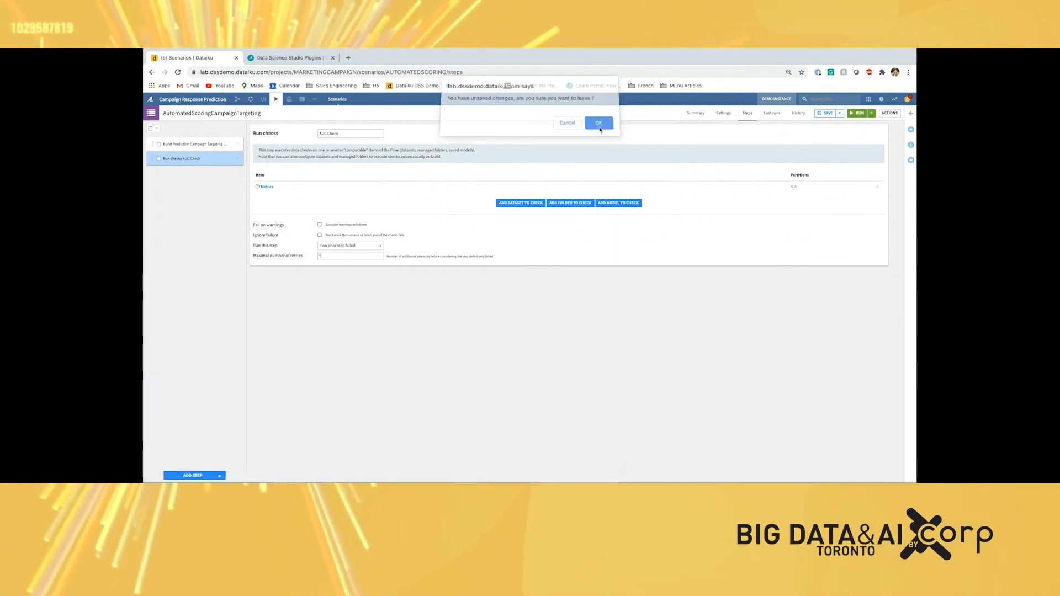
left_click(596, 125)
- Review the available code webapp types without creating one, and return to the project's home page
left_click(440, 238)
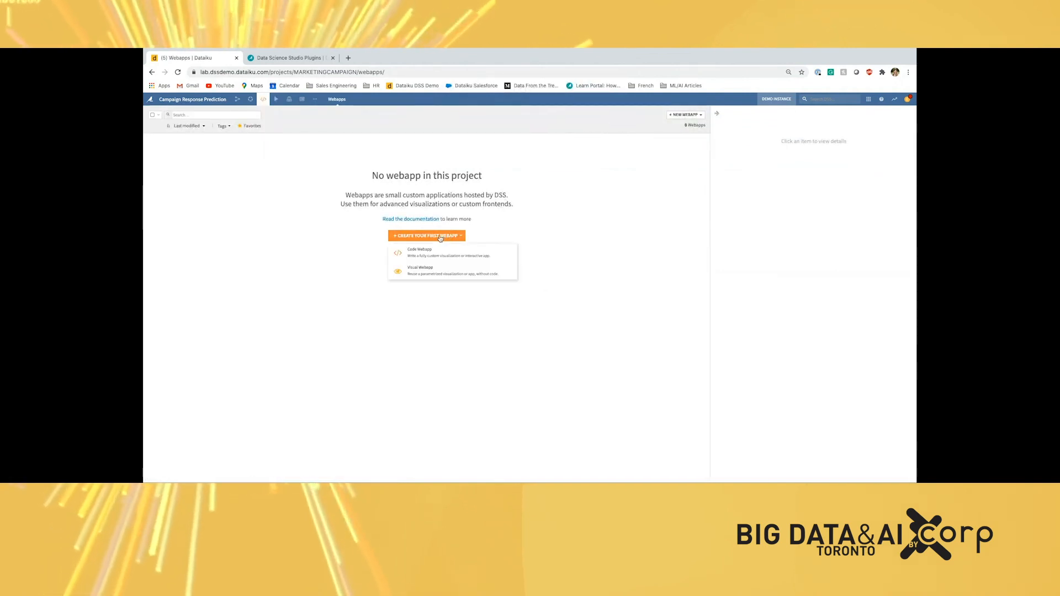
left_click(434, 251)
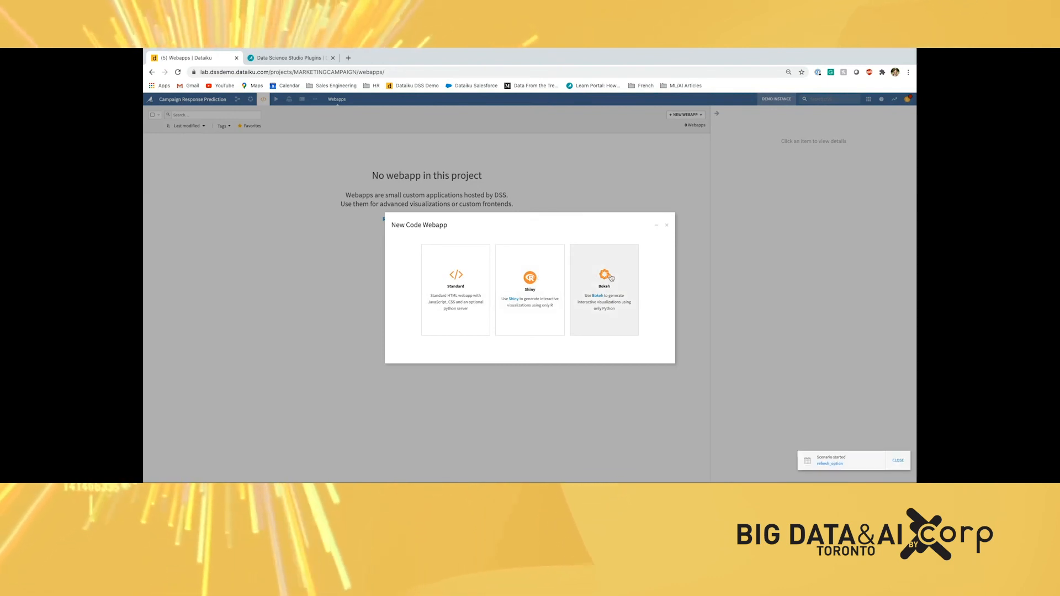
left_click(668, 227)
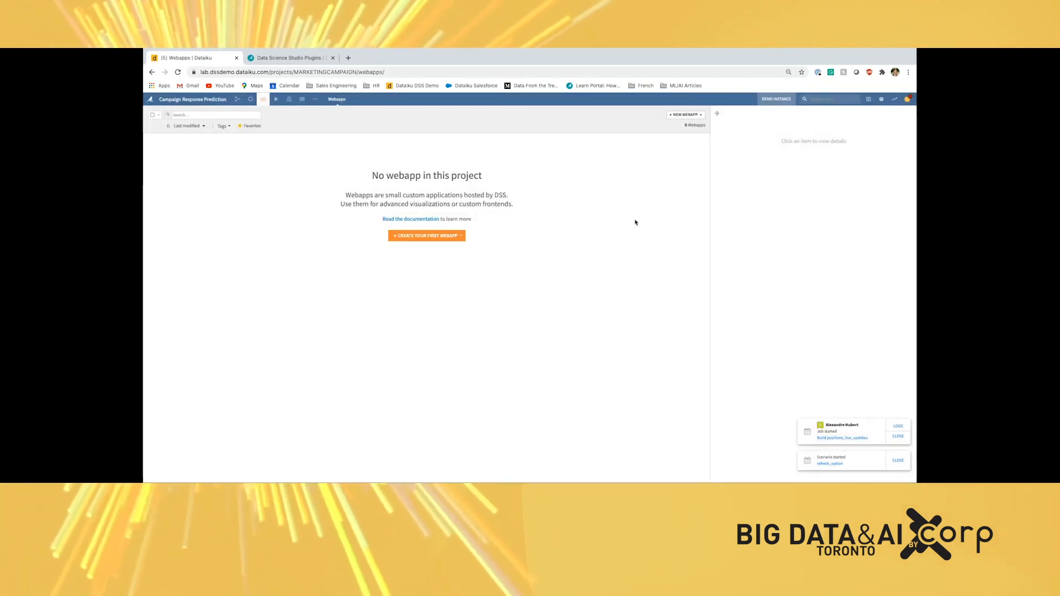
left_click(199, 100)
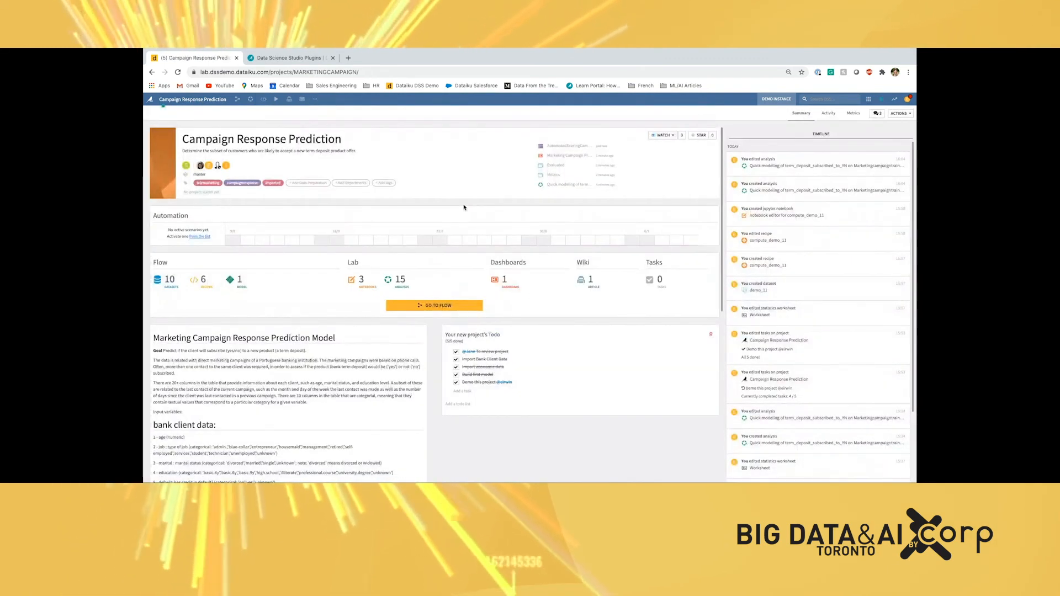